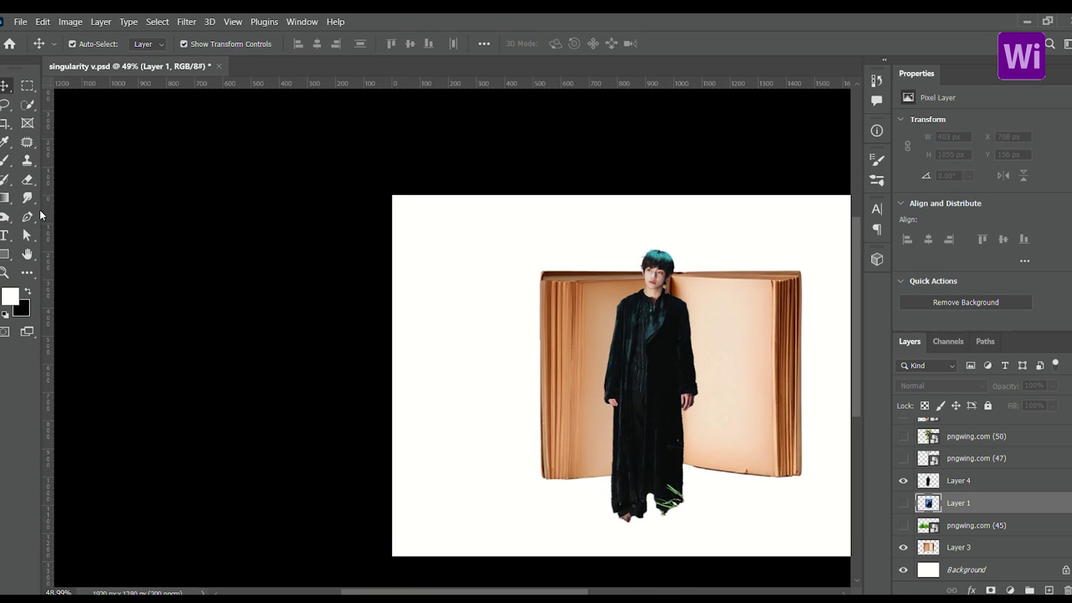
Scale the standing figure to ~71% on the right page and the seated reader to ~80% on the left
{"action": "left_click_drag", "start_coordinate": [564, 249], "coordinate": [538, 329]}
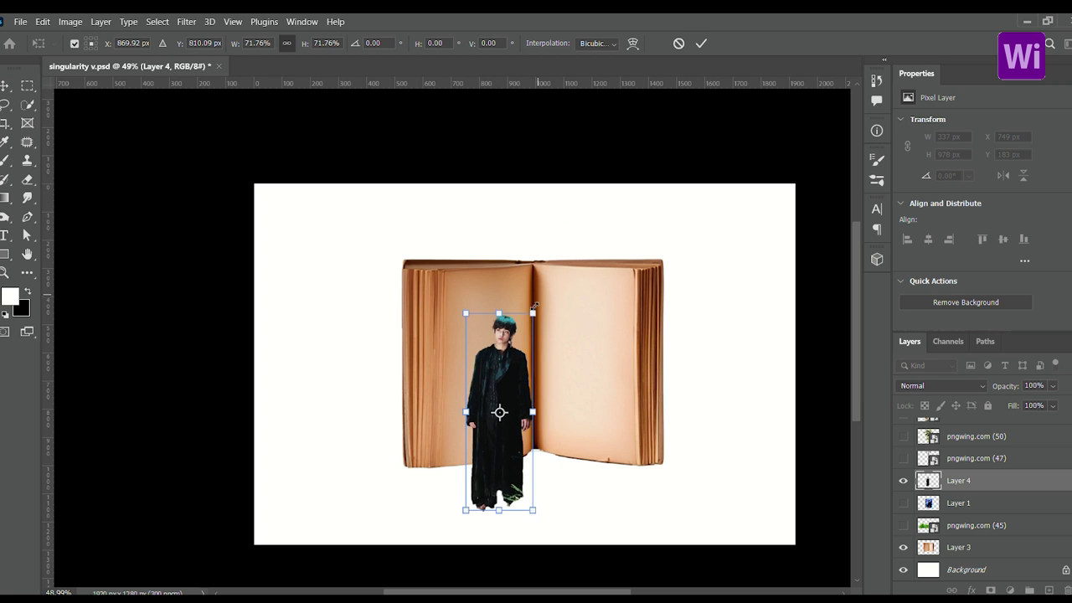
{"action": "left_click_drag", "start_coordinate": [510, 420], "coordinate": [575, 387]}
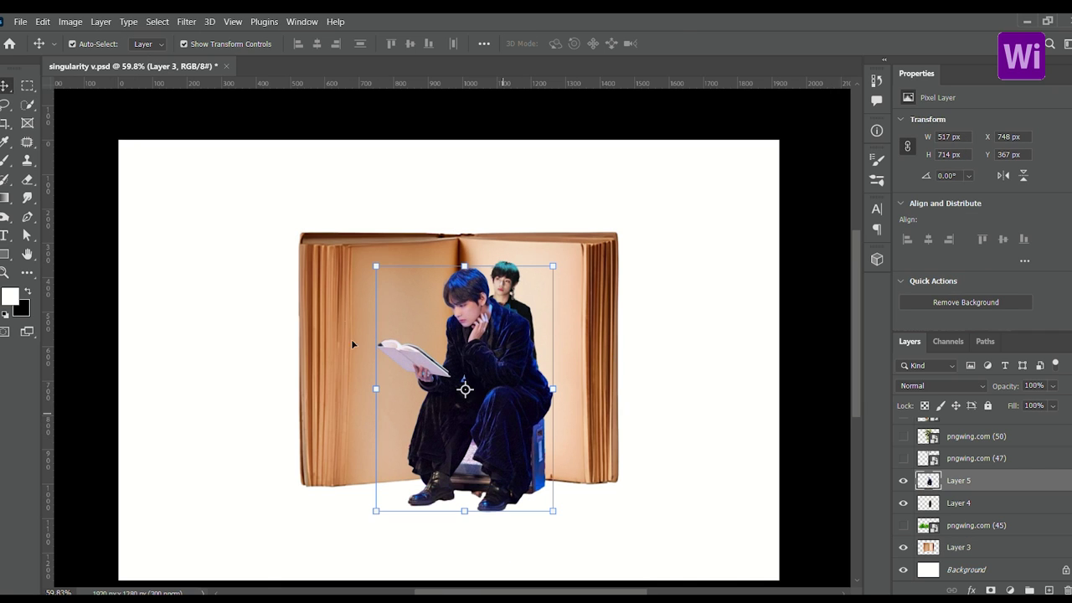
{"action": "left_click_drag", "start_coordinate": [376, 267], "coordinate": [411, 311]}
{"action": "left_click_drag", "start_coordinate": [483, 411], "coordinate": [387, 423]}
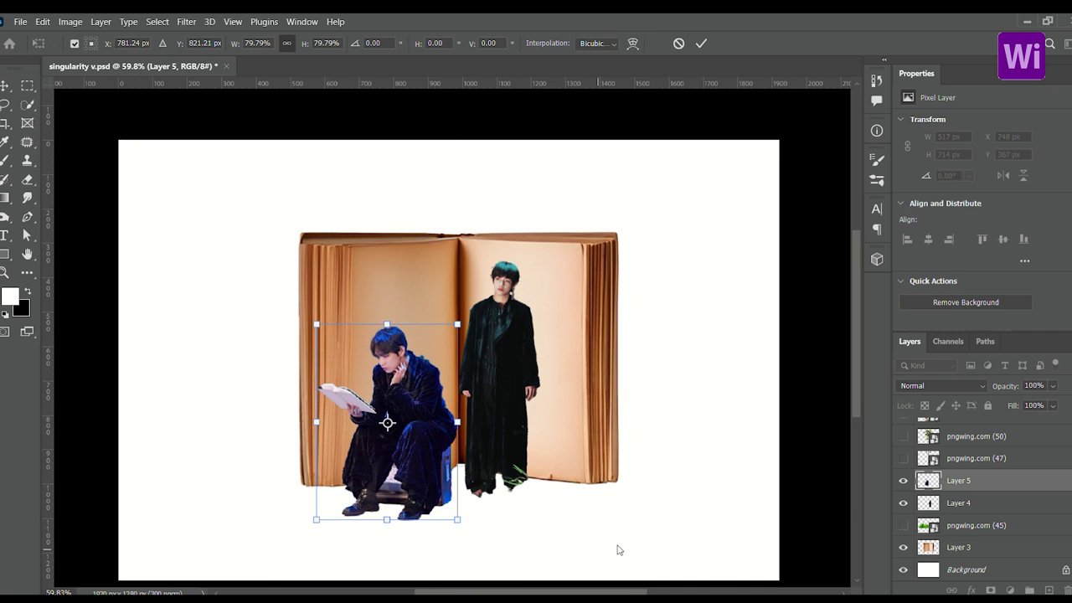
{"action": "key", "text": "Return"}
{"action": "left_click_drag", "start_coordinate": [536, 452], "coordinate": [555, 456]}
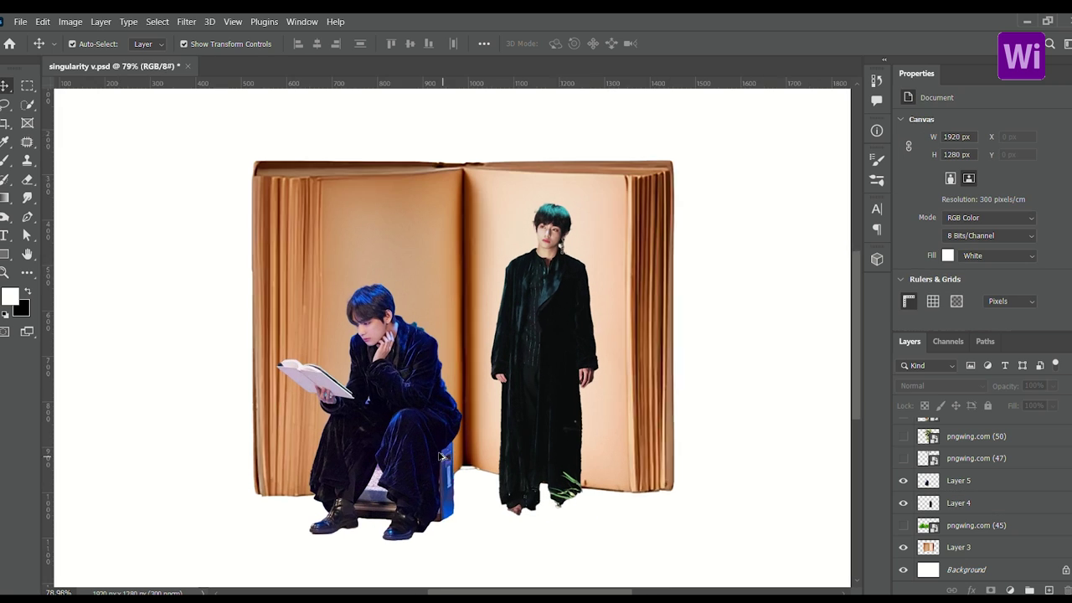
Rescale the seated reader and nudge it slightly right and up
{"action": "scroll", "coordinate": [441, 456], "scroll_direction": "up", "scroll_amount": 1}
{"action": "left_click", "coordinate": [441, 457]}
{"action": "key", "text": "ctrl+t"}
{"action": "left_click_drag", "start_coordinate": [461, 269], "coordinate": [433, 341]}
{"action": "left_click_drag", "start_coordinate": [403, 509], "coordinate": [437, 499]}
Commit the seated reader's resize and shift the standing figure about 36 px left
{"action": "key", "text": "Return"}
{"action": "left_click_drag", "start_coordinate": [568, 463], "coordinate": [537, 463]}
{"action": "scroll", "coordinate": [538, 461], "scroll_direction": "down", "scroll_amount": 2}
Show the lamp post layer, shrink it and place it at the book's left edge
{"action": "left_click", "coordinate": [903, 458]}
{"action": "left_click", "coordinate": [976, 458]}
{"action": "key", "text": "ctrl+t"}
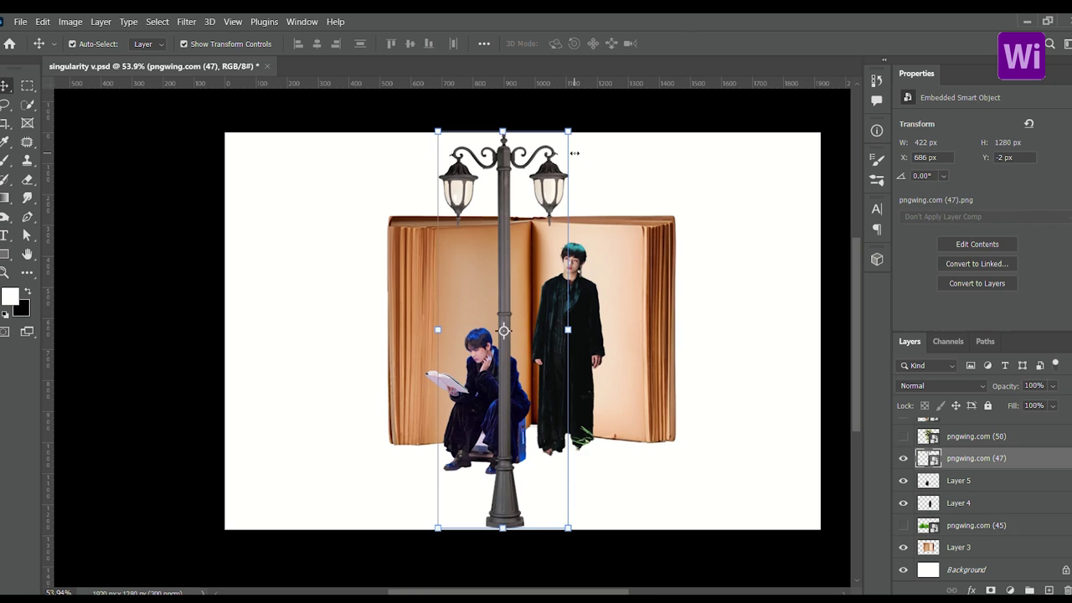
{"action": "left_click_drag", "start_coordinate": [567, 113], "coordinate": [531, 227]}
{"action": "left_click_drag", "start_coordinate": [488, 478], "coordinate": [436, 440]}
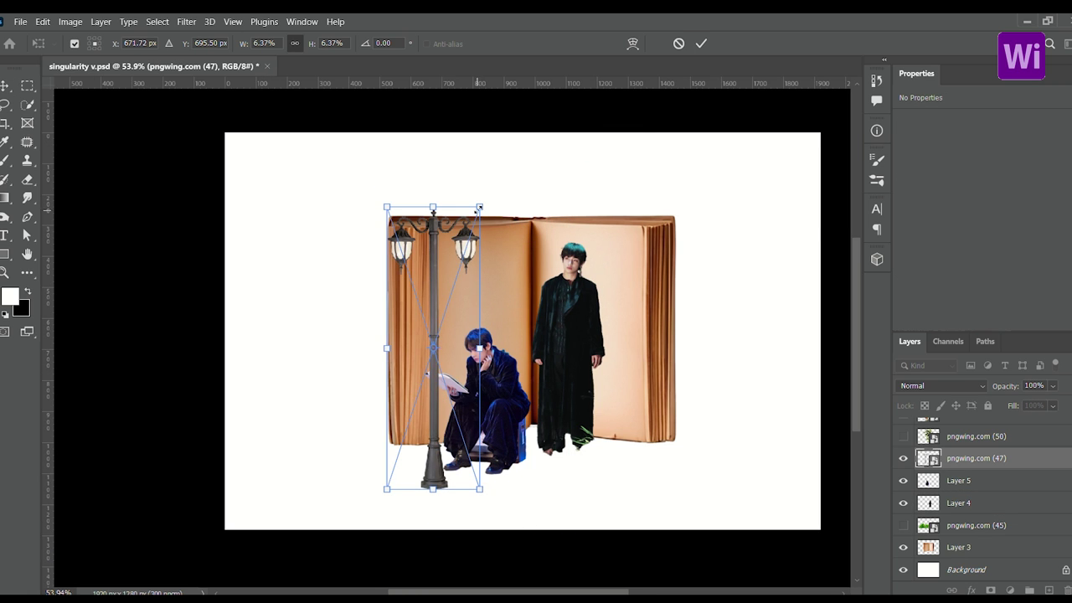
{"action": "left_click_drag", "start_coordinate": [479, 207], "coordinate": [459, 232]}
{"action": "left_click_drag", "start_coordinate": [427, 356], "coordinate": [405, 340]}
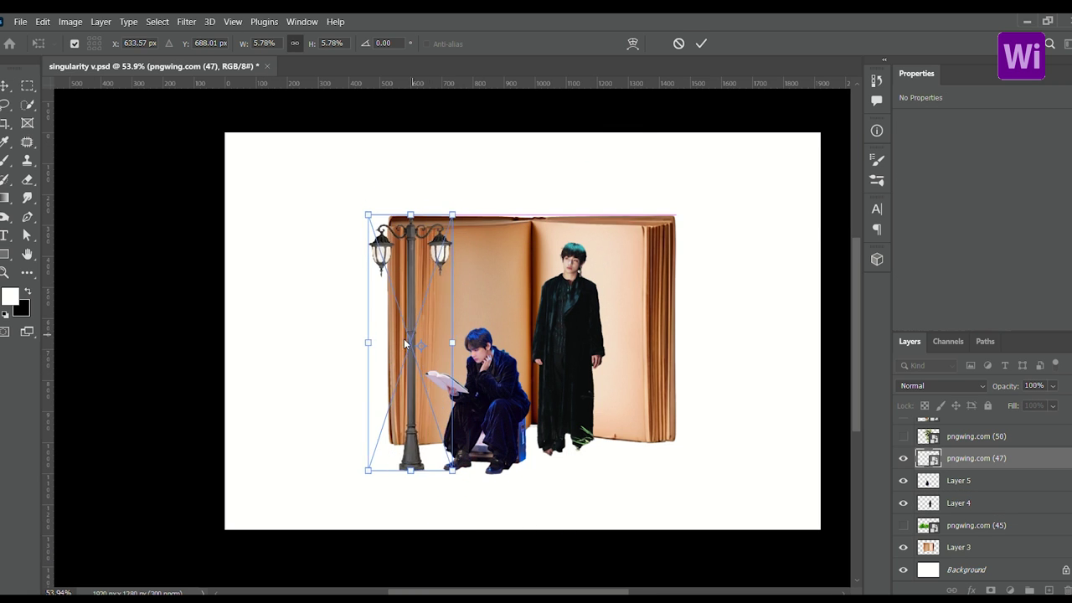
{"action": "key", "text": "Return"}
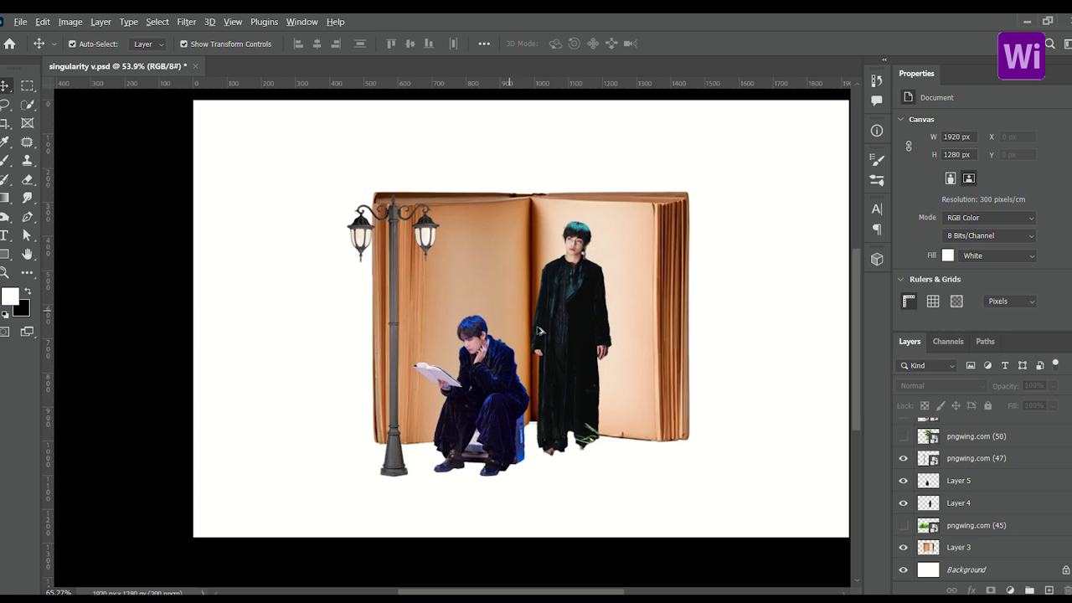
Move the seated reader slightly right and down, then deselect the layer
{"action": "scroll", "coordinate": [528, 394], "scroll_direction": "up", "scroll_amount": 3}
{"action": "left_click", "coordinate": [517, 435]}
{"action": "left_click_drag", "start_coordinate": [518, 435], "coordinate": [511, 463]}
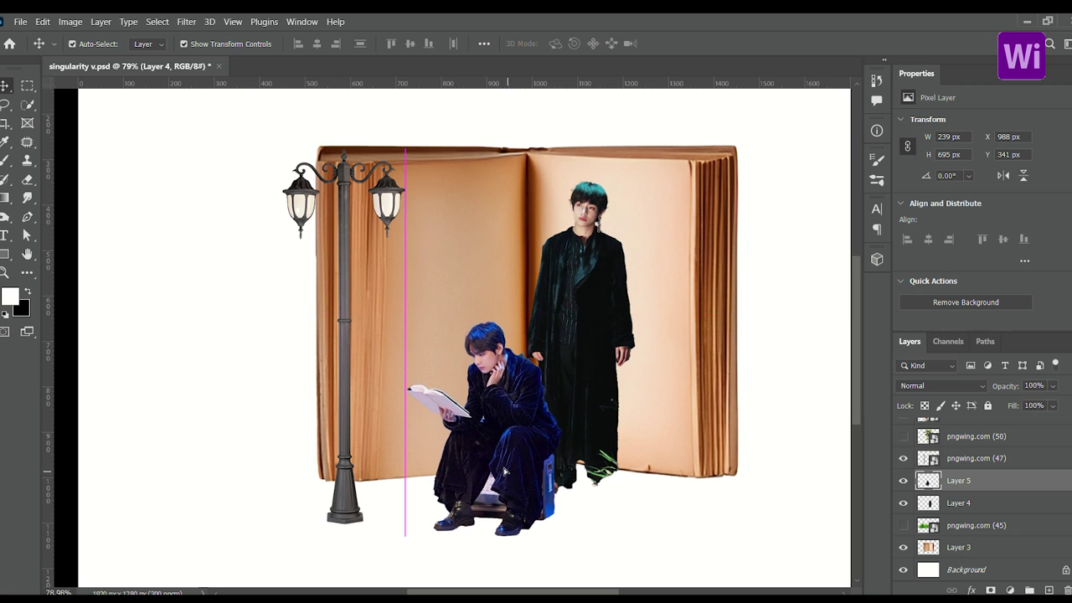
{"action": "left_click_drag", "start_coordinate": [511, 466], "coordinate": [512, 468]}
{"action": "left_click", "coordinate": [598, 520]}
{"action": "scroll", "coordinate": [598, 519], "scroll_direction": "down", "scroll_amount": 2}
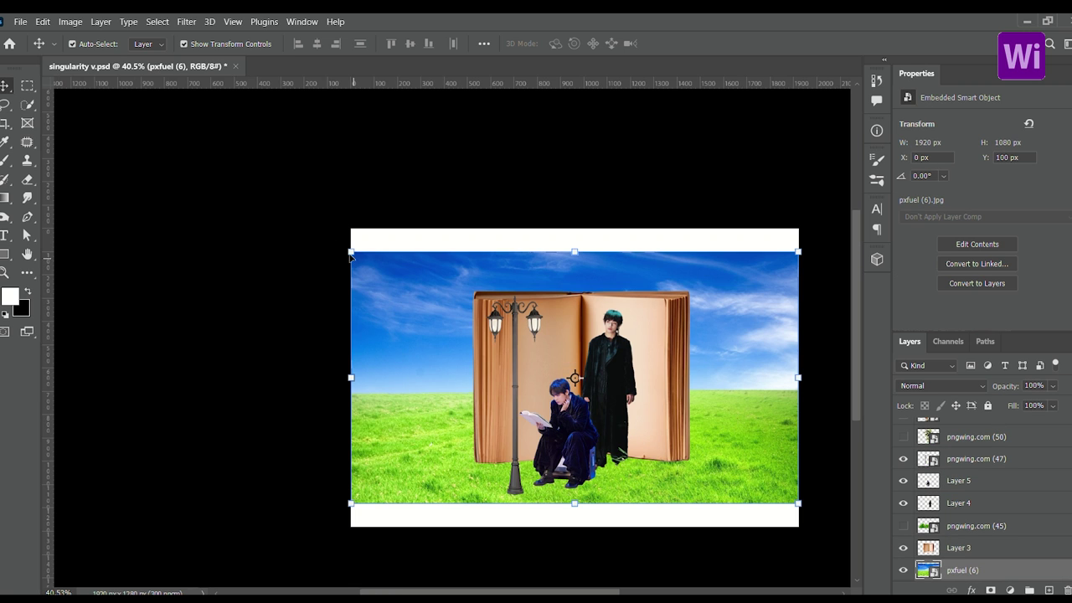
Shrink the grass tuft, brush away its edges on the mask, and duplicate it along the book's base
{"action": "key", "text": "ctrl+t"}
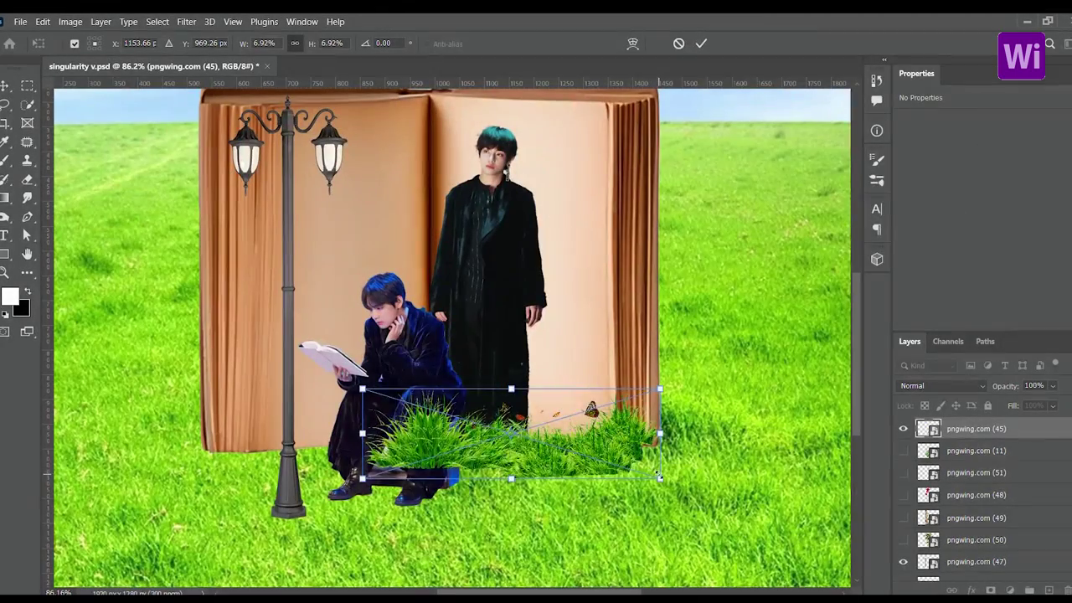
{"action": "mouse_move", "coordinate": [660, 478]}
{"action": "left_mouse_down"}
{"action": "mouse_move", "coordinate": [486, 426]}
{"action": "mouse_move", "coordinate": [546, 467]}
{"action": "left_mouse_up"}
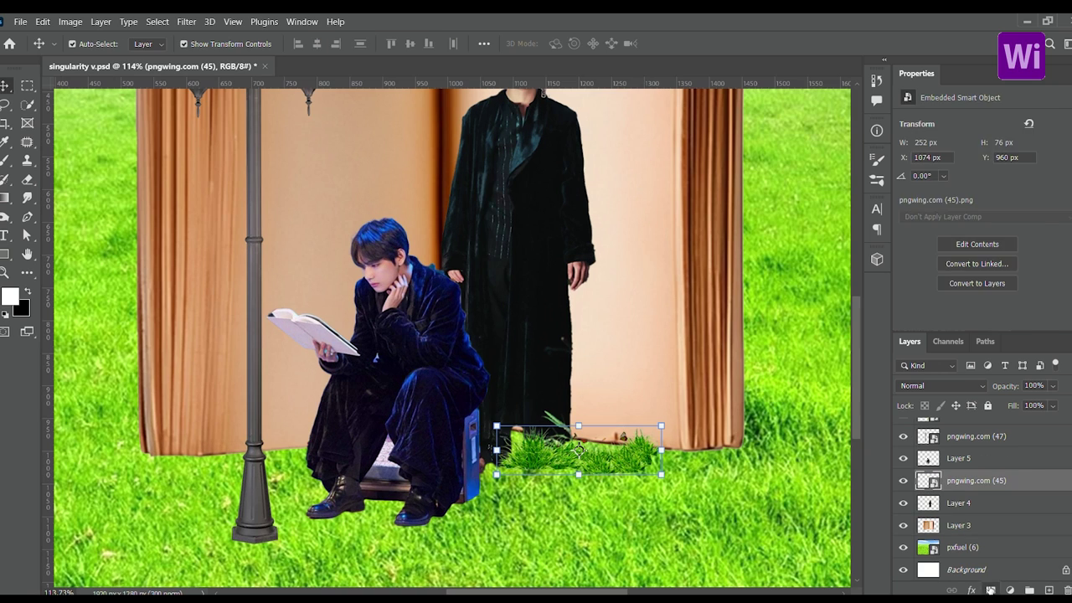
{"action": "left_click", "coordinate": [5, 163]}
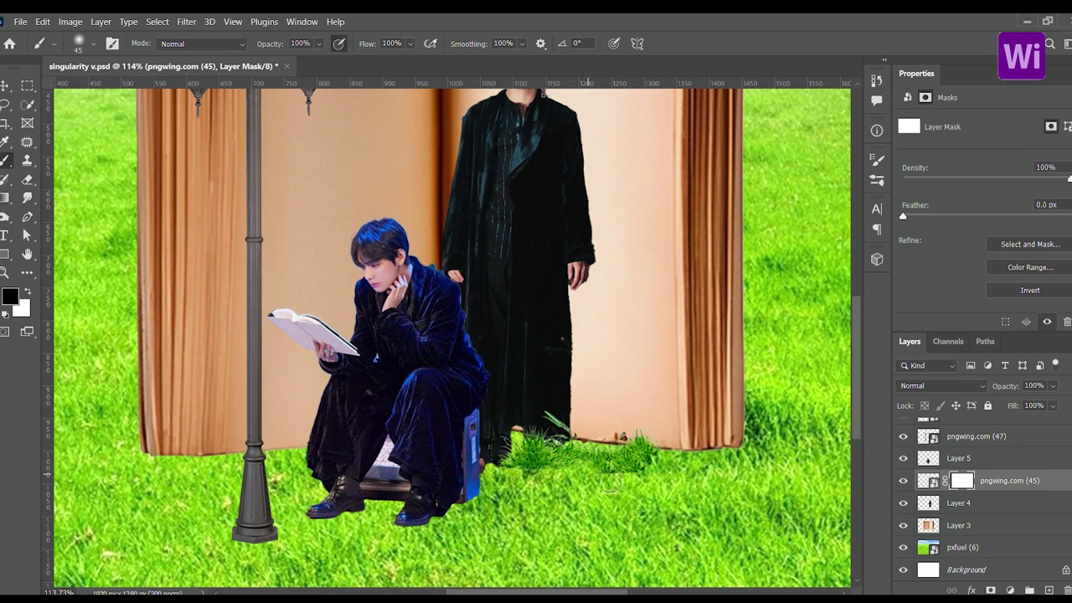
{"action": "key", "text": "v"}
{"action": "left_click_drag", "start_coordinate": [587, 443], "coordinate": [608, 489]}
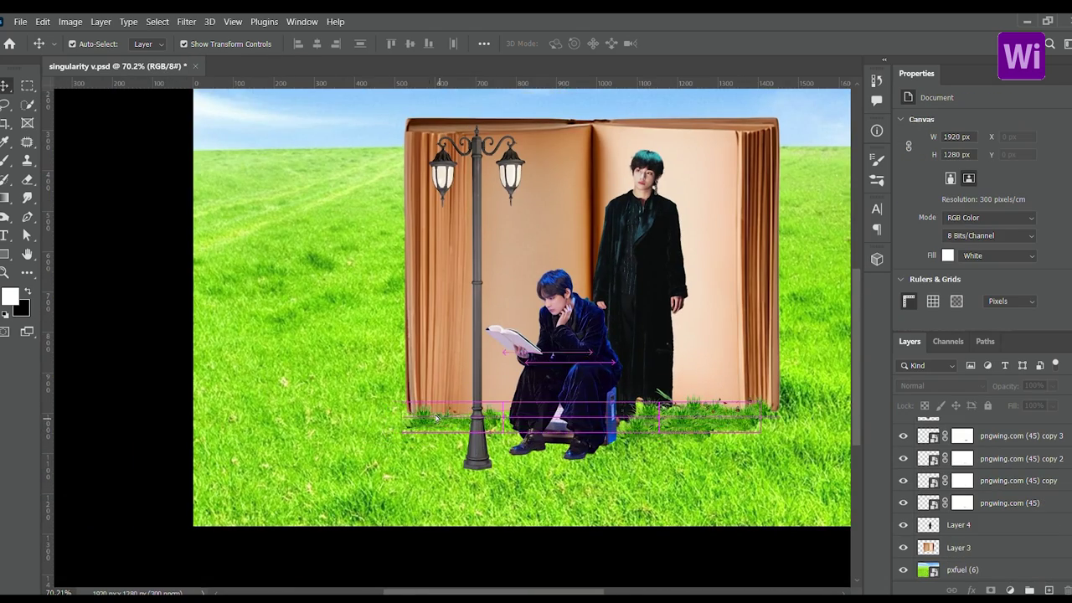
Enlarge the book image from its corner with Free Transform
{"action": "scroll", "coordinate": [435, 416], "scroll_direction": "down", "scroll_amount": 2}
{"action": "key", "text": "ctrl+t"}
{"action": "mouse_move", "coordinate": [691, 514]}
{"action": "left_mouse_down"}
{"action": "mouse_move", "coordinate": [647, 514]}
{"action": "mouse_move", "coordinate": [681, 500]}
{"action": "left_mouse_up"}
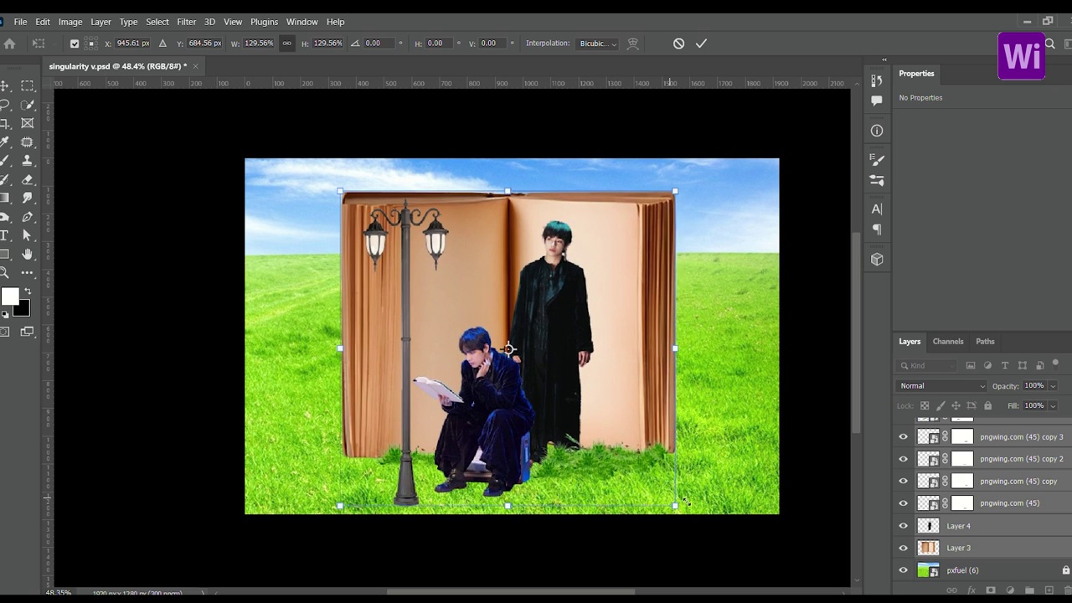
{"action": "left_click_drag", "start_coordinate": [681, 500], "coordinate": [678, 514]}
{"action": "scroll", "coordinate": [477, 389], "scroll_direction": "up", "scroll_amount": 2}
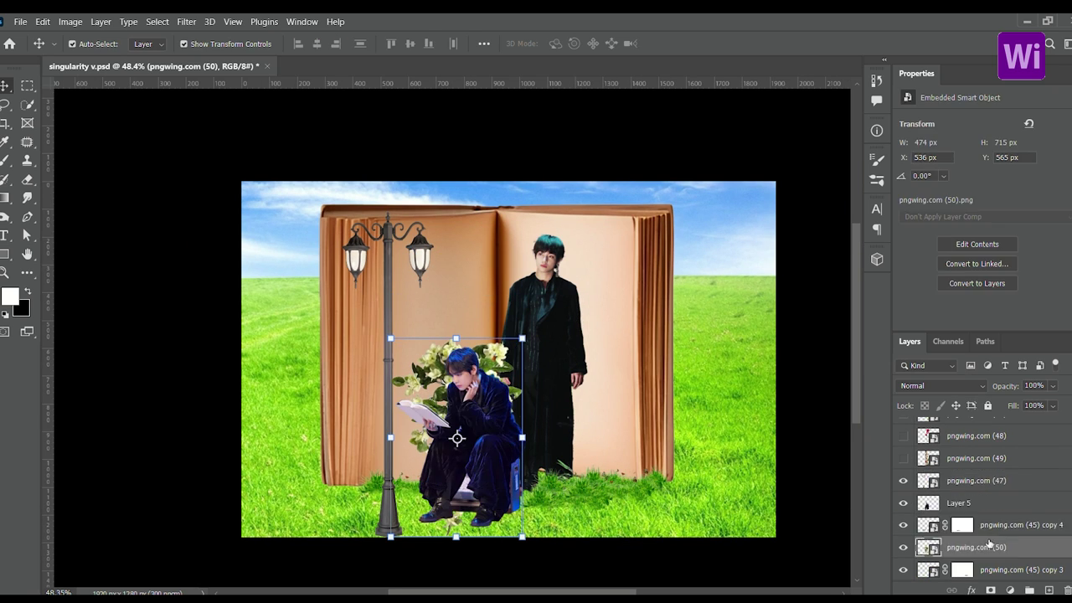
Place the flowering vine below Layer 4, resized at the book's top-left corner
{"action": "left_click_drag", "start_coordinate": [1005, 513], "coordinate": [1005, 526]}
{"action": "mouse_move", "coordinate": [457, 377]}
{"action": "left_mouse_down"}
{"action": "mouse_move", "coordinate": [314, 289]}
{"action": "mouse_move", "coordinate": [224, 435]}
{"action": "mouse_move", "coordinate": [303, 192]}
{"action": "mouse_move", "coordinate": [306, 216]}
{"action": "left_mouse_up"}
{"action": "scroll", "coordinate": [369, 241], "scroll_direction": "up", "scroll_amount": 3}
{"action": "key", "text": "ctrl+t"}
{"action": "key", "text": "Return"}
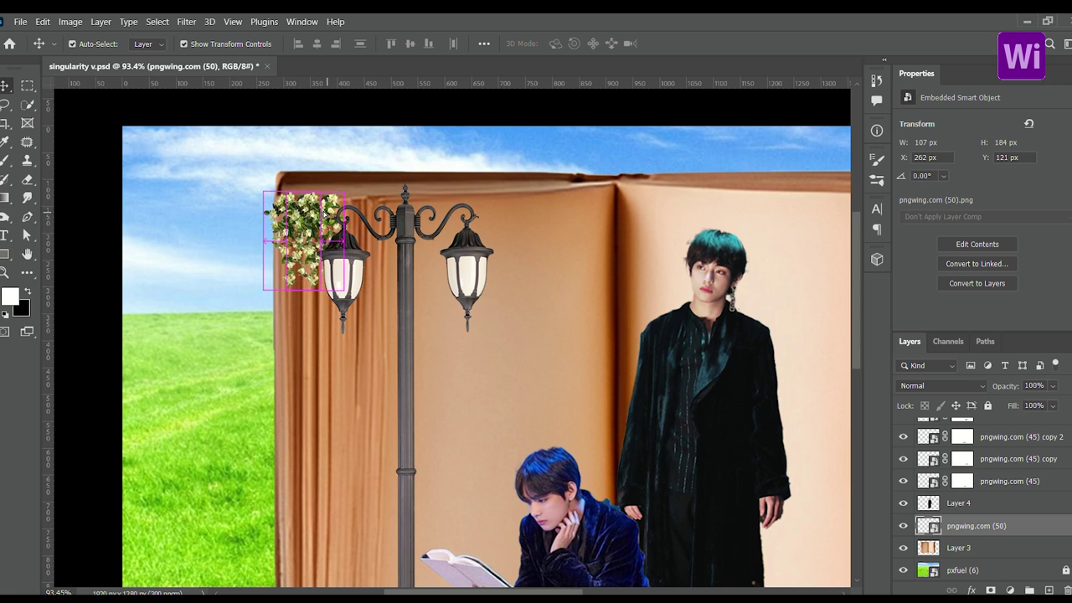
{"action": "key", "text": "ctrl+t"}
{"action": "left_click", "coordinate": [112, 282]}
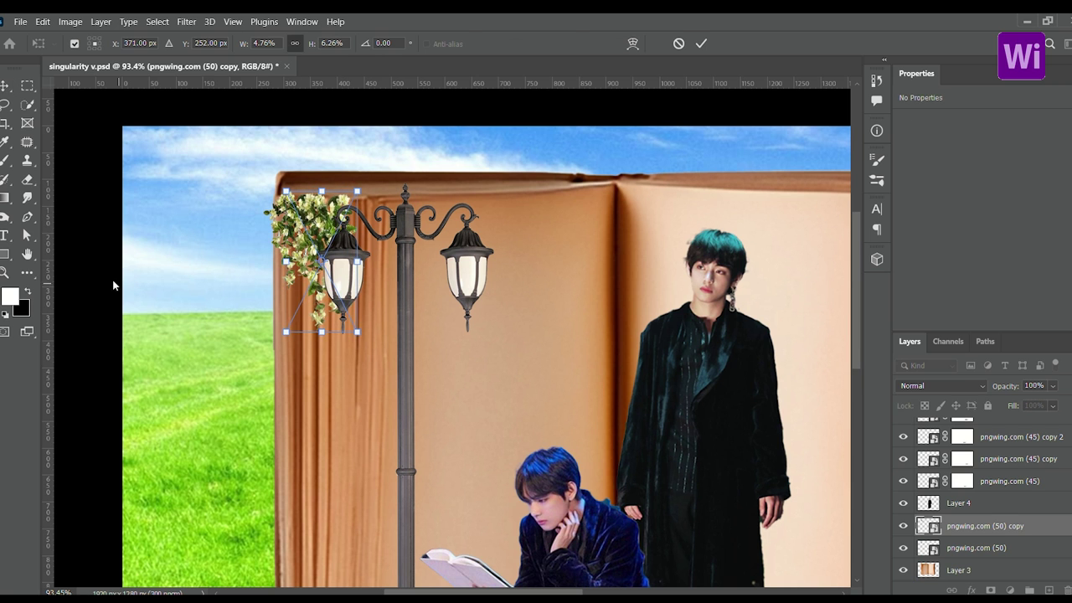
Copy the vine to the book's right edge
{"action": "scroll", "coordinate": [361, 262], "scroll_direction": "down", "scroll_amount": 3}
{"action": "scroll", "coordinate": [362, 261], "scroll_direction": "up", "scroll_amount": 3}
{"action": "scroll", "coordinate": [997, 509], "scroll_direction": "up", "scroll_amount": 3}
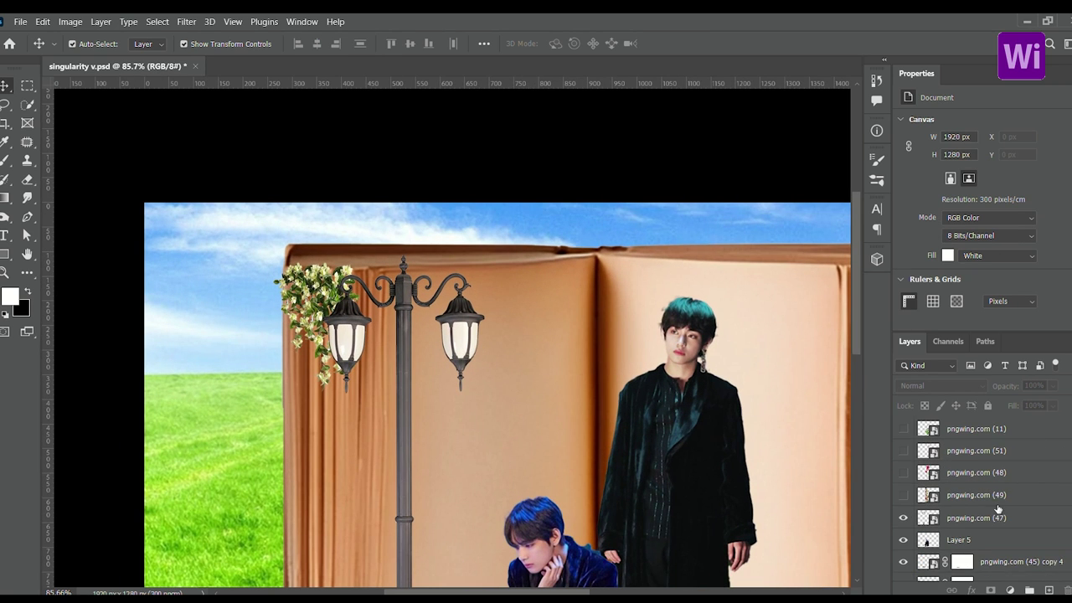
{"action": "scroll", "coordinate": [622, 258], "scroll_direction": "down", "scroll_amount": 3}
{"action": "scroll", "coordinate": [622, 258], "scroll_direction": "up", "scroll_amount": 2}
{"action": "mouse_move", "coordinate": [322, 247]}
{"action": "left_mouse_down"}
{"action": "mouse_move", "coordinate": [703, 250]}
{"action": "mouse_move", "coordinate": [717, 236]}
{"action": "left_mouse_up"}
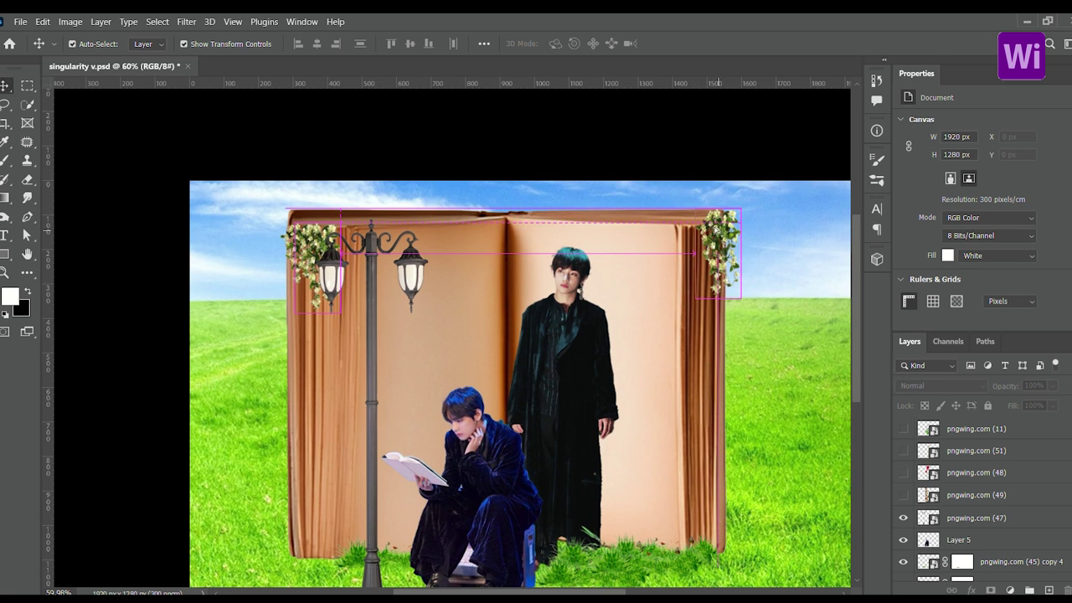
Enlarge the right-hand vine copy and tilt it slightly
{"action": "scroll", "coordinate": [694, 268], "scroll_direction": "right", "scroll_amount": 3}
{"action": "scroll", "coordinate": [694, 268], "scroll_direction": "up", "scroll_amount": 3}
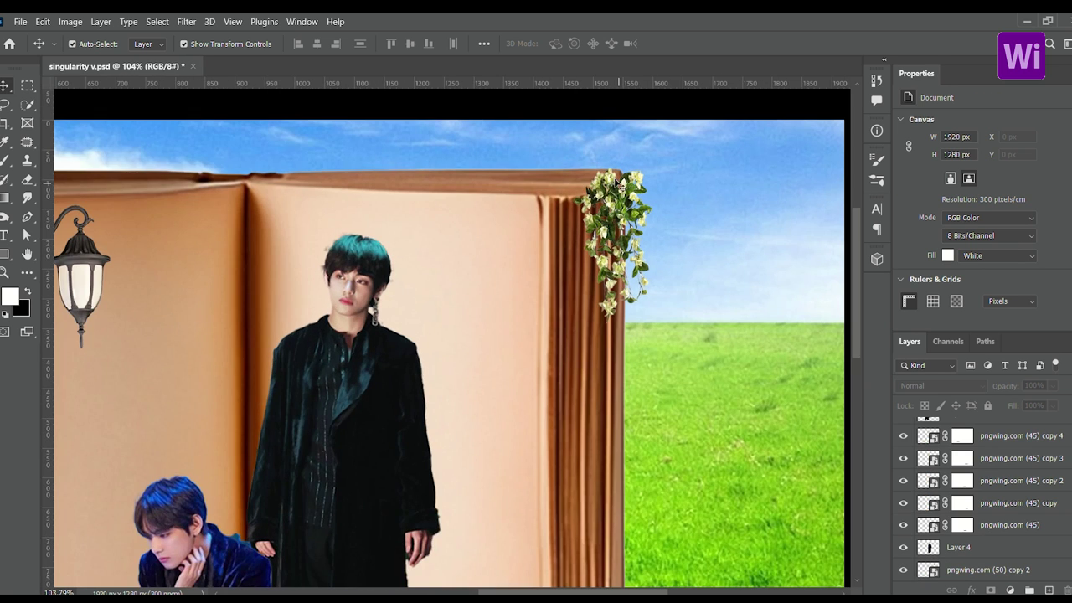
{"action": "left_click", "coordinate": [633, 247]}
{"action": "left_click_drag", "start_coordinate": [662, 329], "coordinate": [654, 354]}
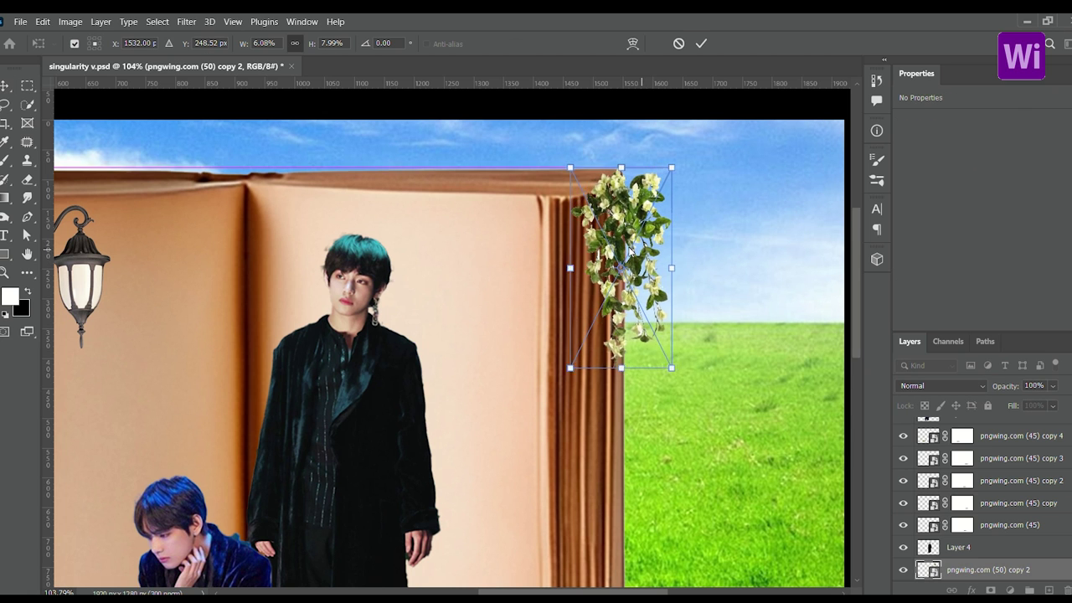
{"action": "scroll", "coordinate": [794, 309], "scroll_direction": "up", "scroll_amount": 1}
Add a smaller, raised vine copy hanging over the right page
{"action": "left_click_drag", "start_coordinate": [662, 251], "coordinate": [599, 251]}
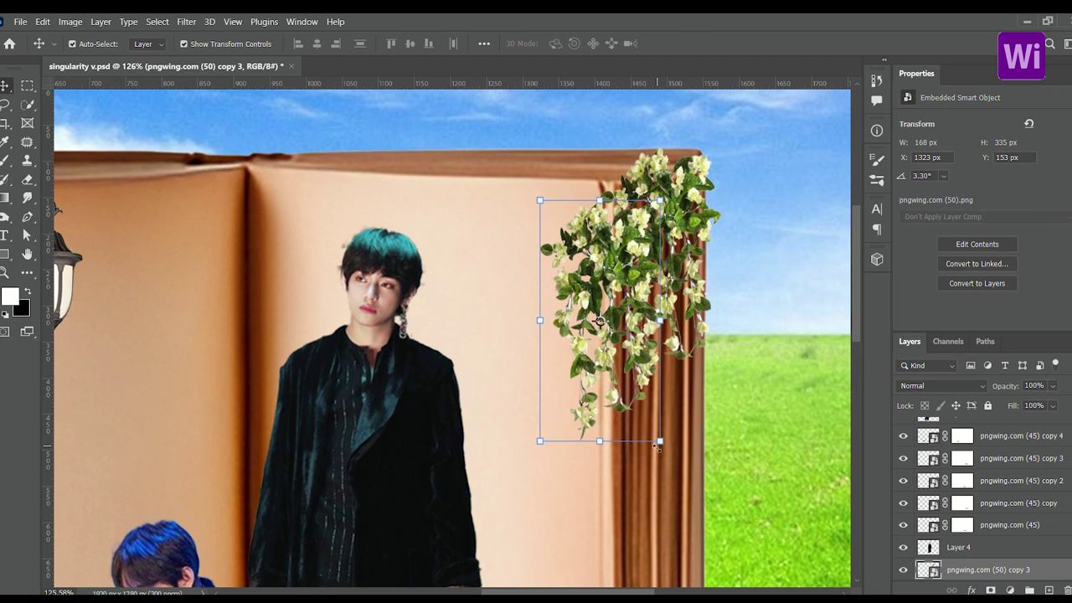
{"action": "key", "text": "ctrl+t"}
{"action": "left_click_drag", "start_coordinate": [659, 443], "coordinate": [603, 335]}
{"action": "left_click_drag", "start_coordinate": [578, 251], "coordinate": [602, 230]}
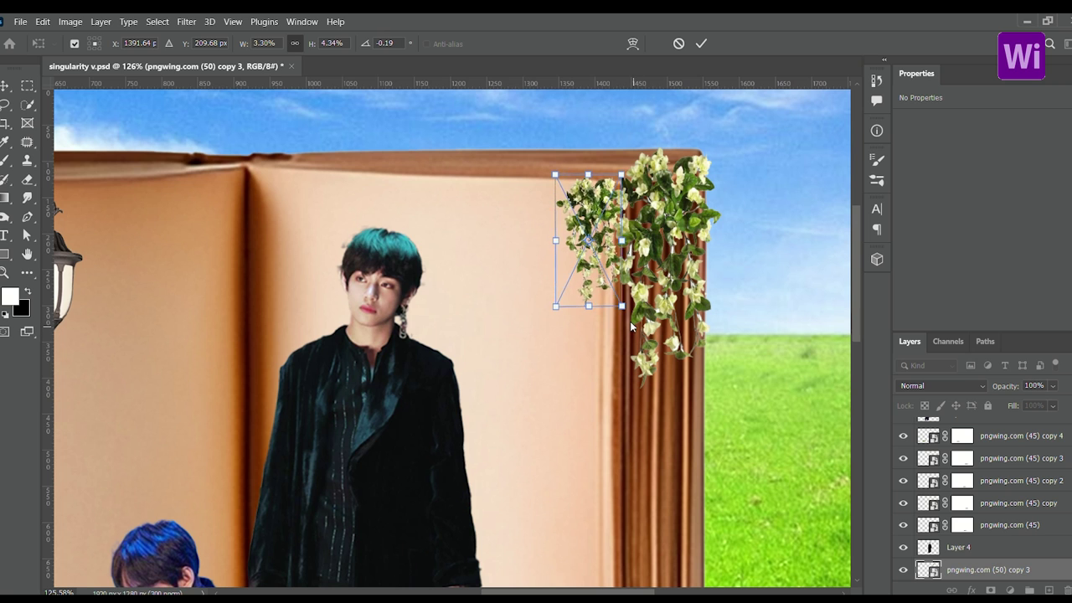
{"action": "key", "text": "Return"}
{"action": "scroll", "coordinate": [777, 365], "scroll_direction": "down", "scroll_amount": 2}
{"action": "scroll", "coordinate": [777, 365], "scroll_direction": "up", "scroll_amount": 1}
{"action": "left_click_drag", "start_coordinate": [702, 294], "coordinate": [633, 193]}
{"action": "scroll", "coordinate": [633, 192], "scroll_direction": "down", "scroll_amount": 3}
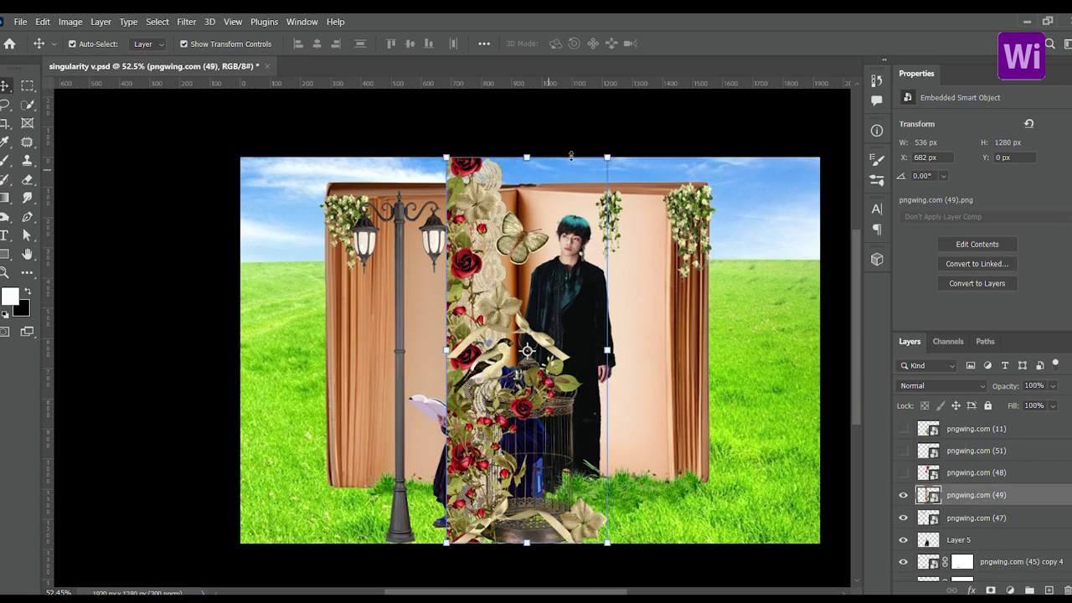
Shrink the rose-and-birdcage image beside the standing figure's feet and send it behind the figure
{"action": "left_click_drag", "start_coordinate": [448, 469], "coordinate": [621, 467]}
{"action": "key", "text": "Return"}
{"action": "scroll", "coordinate": [683, 380], "scroll_direction": "up", "scroll_amount": 3}
{"action": "key", "text": "ctrl+bracketleft"}
{"action": "scroll", "coordinate": [644, 503], "scroll_direction": "down", "scroll_amount": 2}
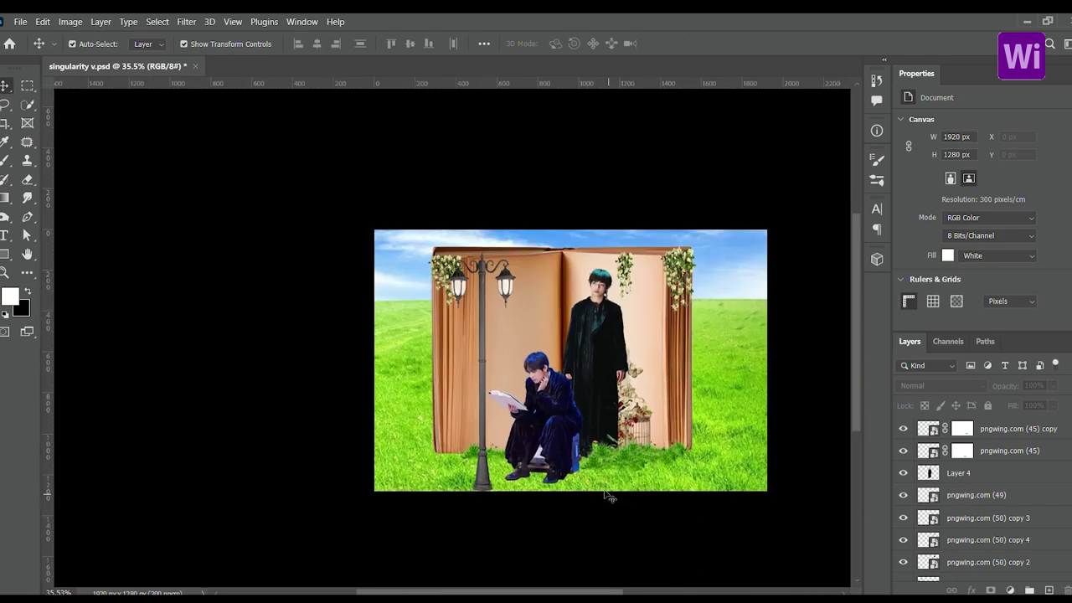
Move the flower sprig beneath Layer 5 and add a resized copy
{"action": "key", "text": "Return"}
{"action": "key", "text": "ctrl+bracketleft"}
{"action": "key", "text": "ctrl+bracketleft"}
{"action": "scroll", "coordinate": [390, 457], "scroll_direction": "up", "scroll_amount": 2}
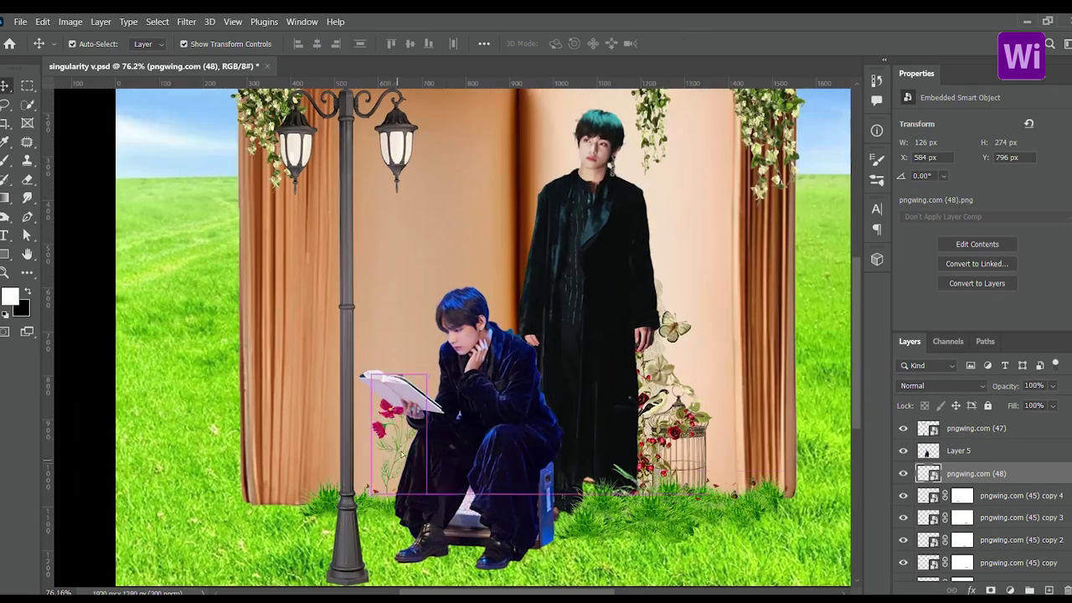
{"action": "left_click_drag", "start_coordinate": [418, 358], "coordinate": [393, 452]}
{"action": "key", "text": "ctrl+t"}
{"action": "key", "text": "Return"}
Add two more flipped and rotated flower sprig copies around the reader and lamp
{"action": "left_click_drag", "start_coordinate": [496, 343], "coordinate": [570, 502]}
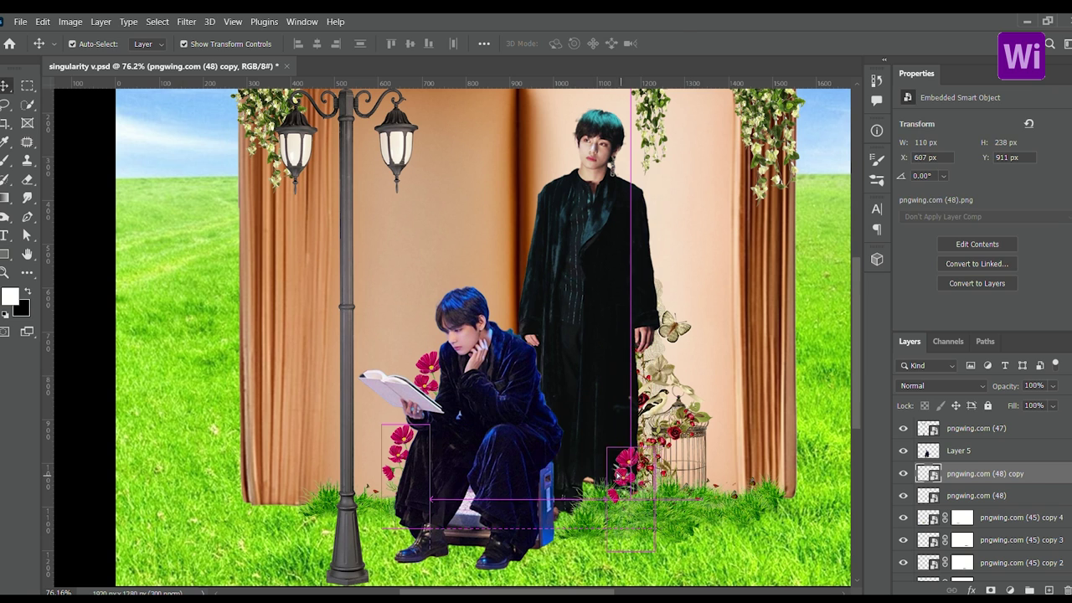
{"action": "key", "text": "ctrl+t"}
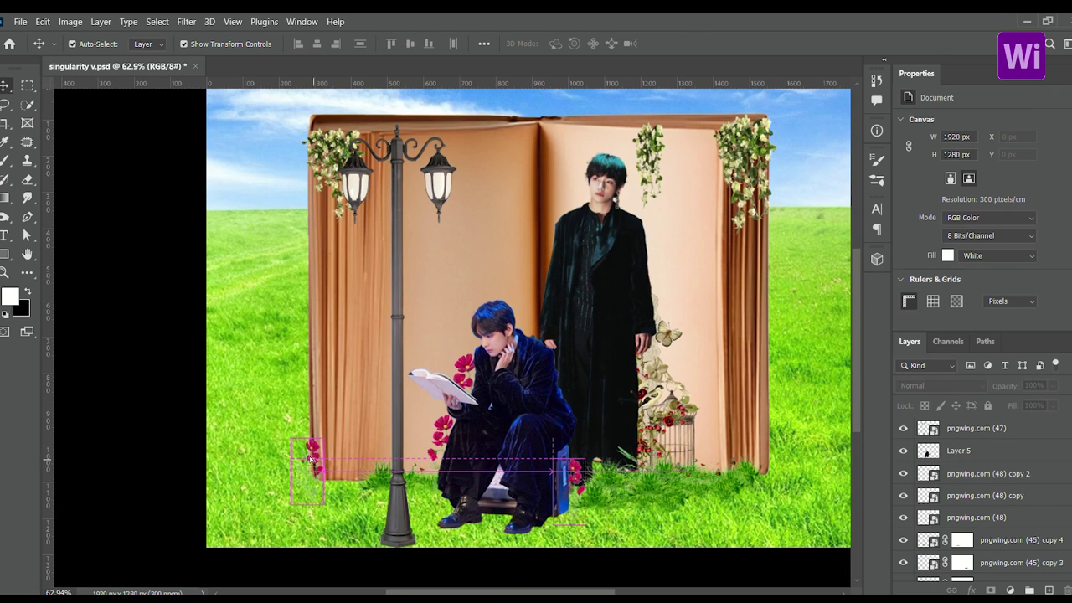
{"action": "left_click_drag", "start_coordinate": [310, 459], "coordinate": [319, 474]}
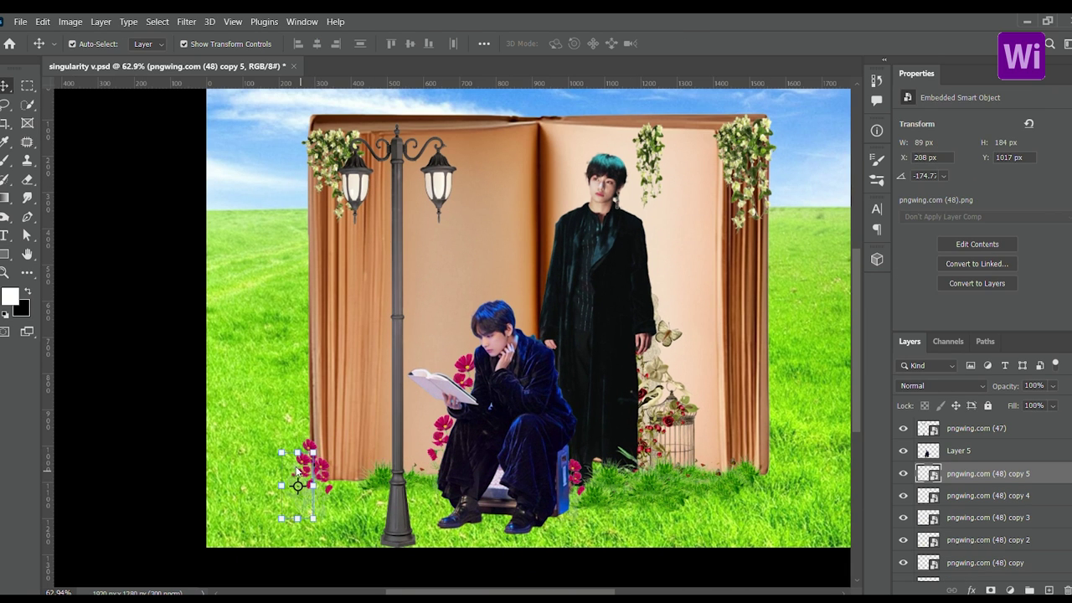
{"action": "key", "text": "ctrl+t"}
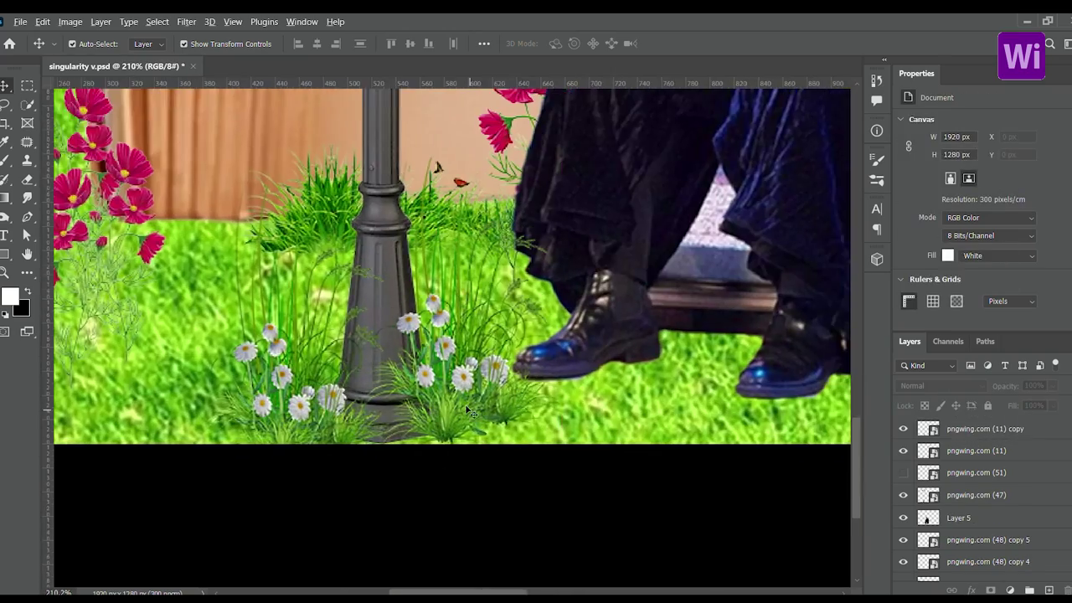
Place white flower clump copies across the grass, one further right and one down-left
{"action": "scroll", "coordinate": [478, 406], "scroll_direction": "down", "scroll_amount": 5}
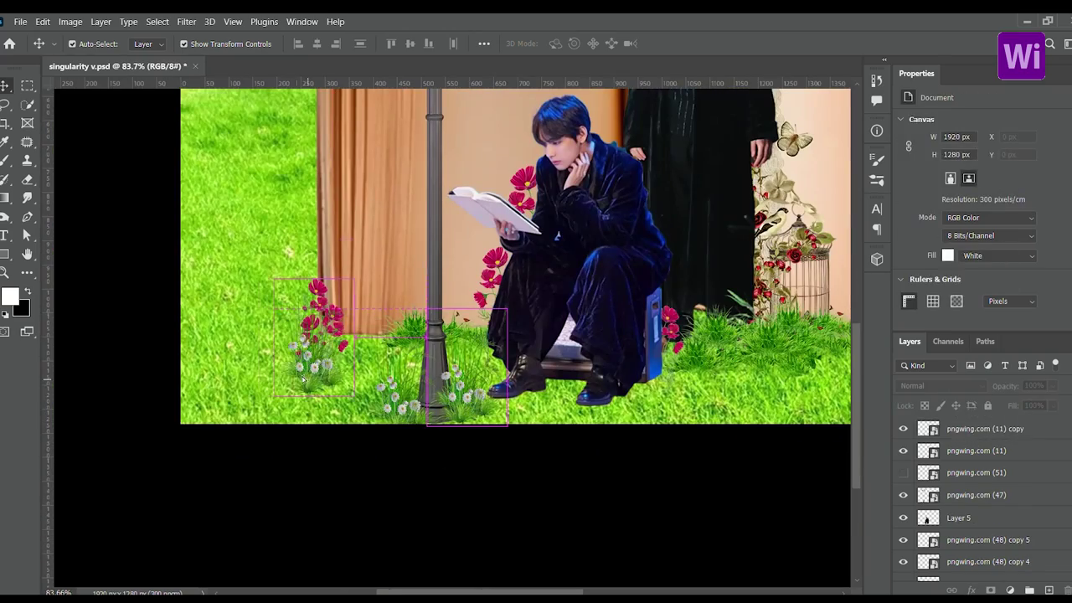
{"action": "mouse_move", "coordinate": [308, 377]}
{"action": "left_mouse_down"}
{"action": "mouse_move", "coordinate": [770, 327]}
{"action": "mouse_move", "coordinate": [704, 323]}
{"action": "left_mouse_up"}
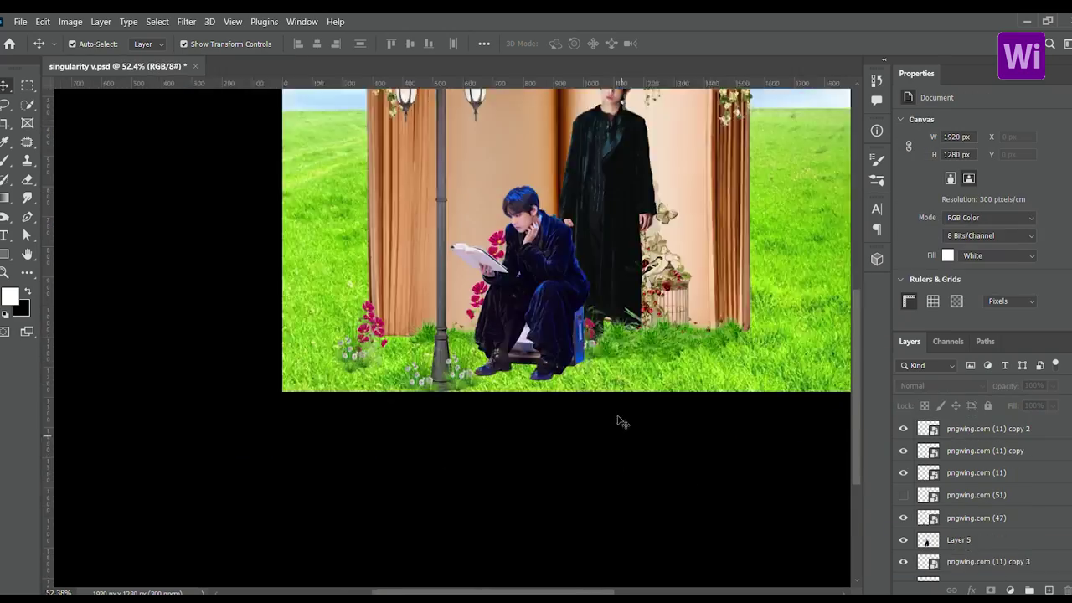
{"action": "scroll", "coordinate": [634, 376], "scroll_direction": "up", "scroll_amount": 3}
{"action": "mouse_move", "coordinate": [634, 376]}
{"action": "left_mouse_down"}
{"action": "mouse_move", "coordinate": [425, 355]}
{"action": "mouse_move", "coordinate": [251, 494]}
{"action": "left_mouse_up"}
{"action": "scroll", "coordinate": [671, 382], "scroll_direction": "down", "scroll_amount": 3}
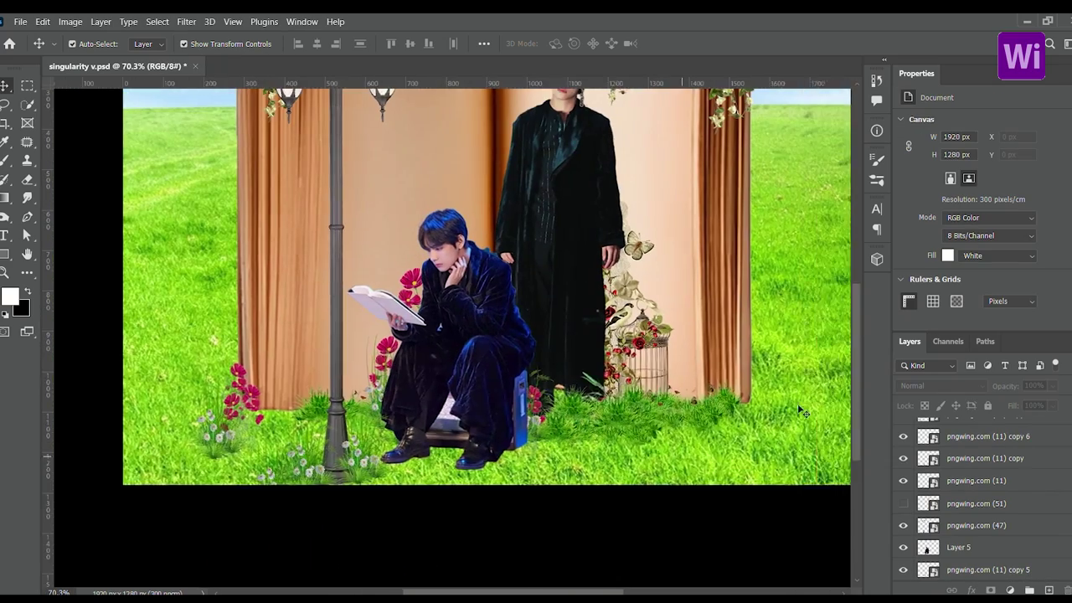
{"action": "scroll", "coordinate": [670, 381], "scroll_direction": "down", "scroll_amount": 2}
{"action": "scroll", "coordinate": [614, 369], "scroll_direction": "up", "scroll_amount": 5}
Move a grass strip to the book's top edge, reorder its layer, and add a smaller copy leftward
{"action": "left_click_drag", "start_coordinate": [419, 204], "coordinate": [617, 192]}
{"action": "left_click_drag", "start_coordinate": [1006, 450], "coordinate": [1031, 528]}
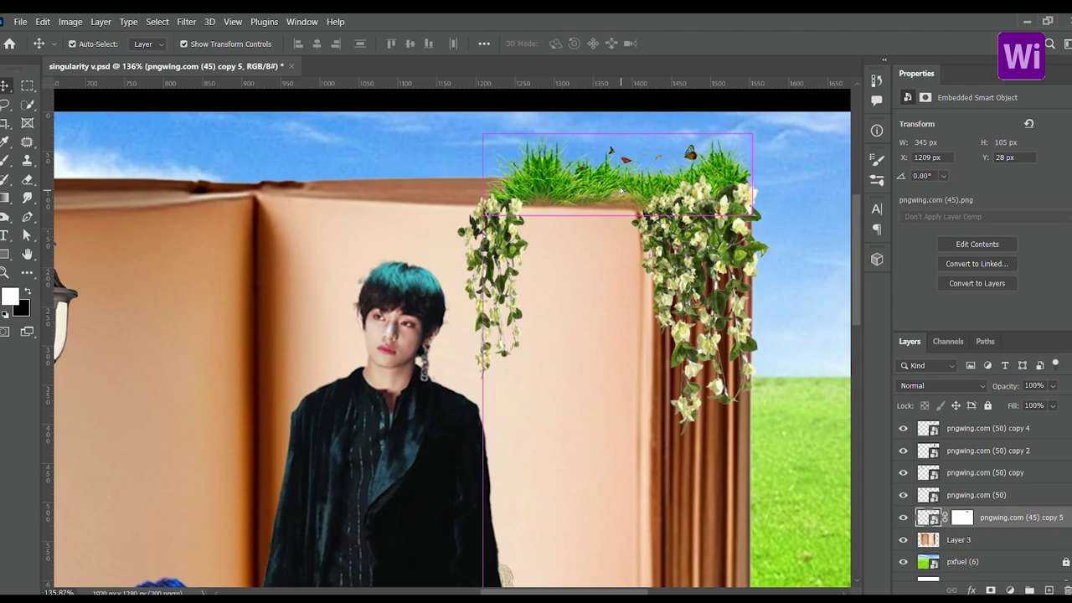
{"action": "left_click_drag", "start_coordinate": [618, 176], "coordinate": [492, 176]}
{"action": "key", "text": "ctrl+t"}
{"action": "left_click_drag", "start_coordinate": [627, 133], "coordinate": [575, 157]}
{"action": "key", "text": "Return"}
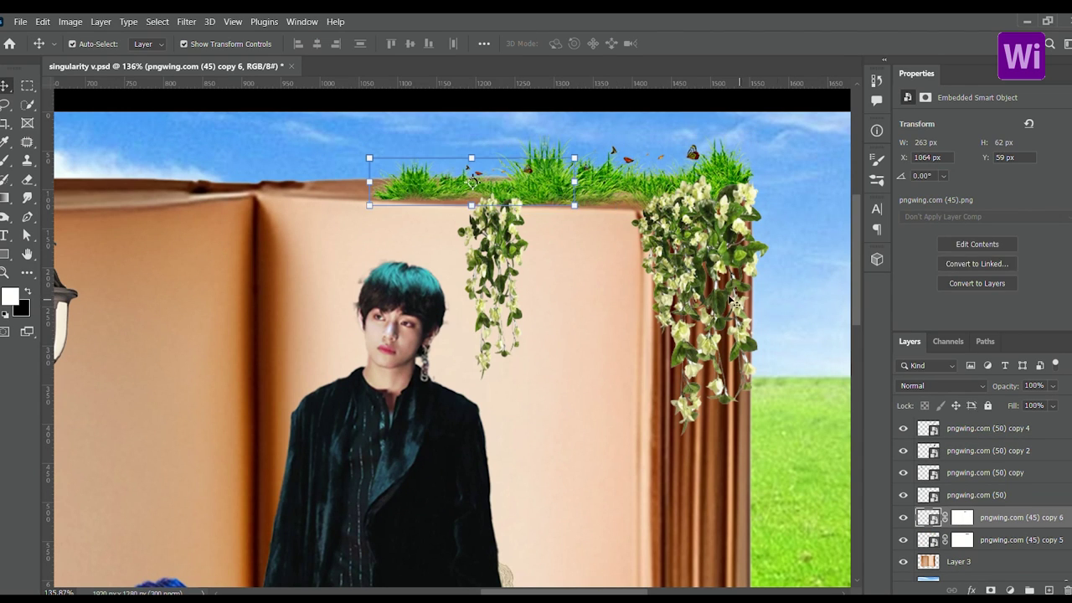
Add more grass copies above the lamp, sliding them right along the top edge
{"action": "scroll", "coordinate": [418, 335], "scroll_direction": "down", "scroll_amount": 2}
{"action": "left_click_drag", "start_coordinate": [829, 262], "coordinate": [453, 270]}
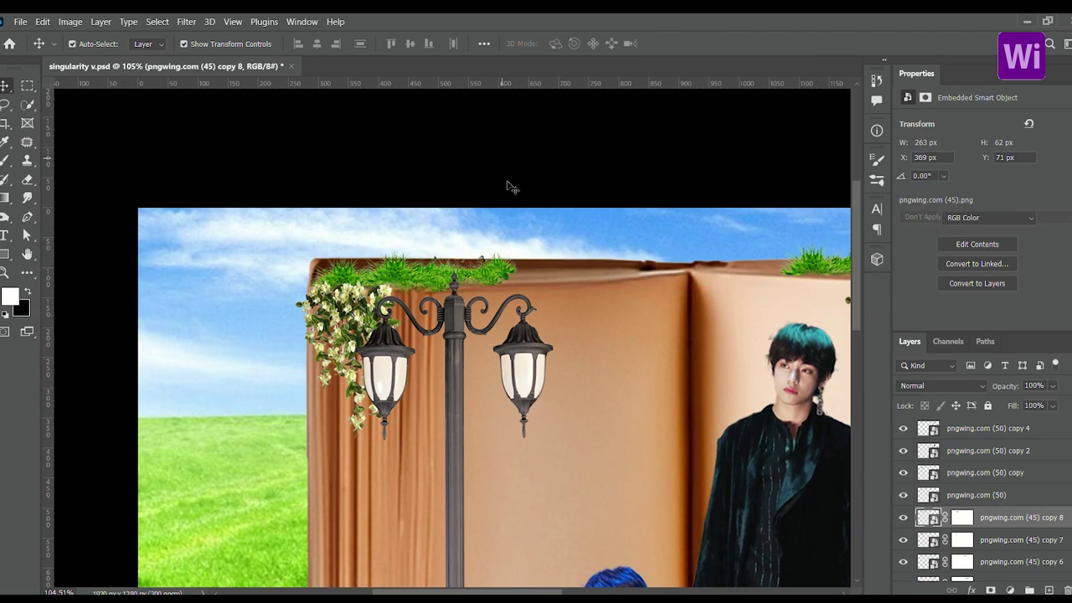
{"action": "scroll", "coordinate": [507, 184], "scroll_direction": "down", "scroll_amount": 5}
{"action": "scroll", "coordinate": [555, 438], "scroll_direction": "up", "scroll_amount": 7}
{"action": "left_click_drag", "start_coordinate": [309, 245], "coordinate": [441, 245]}
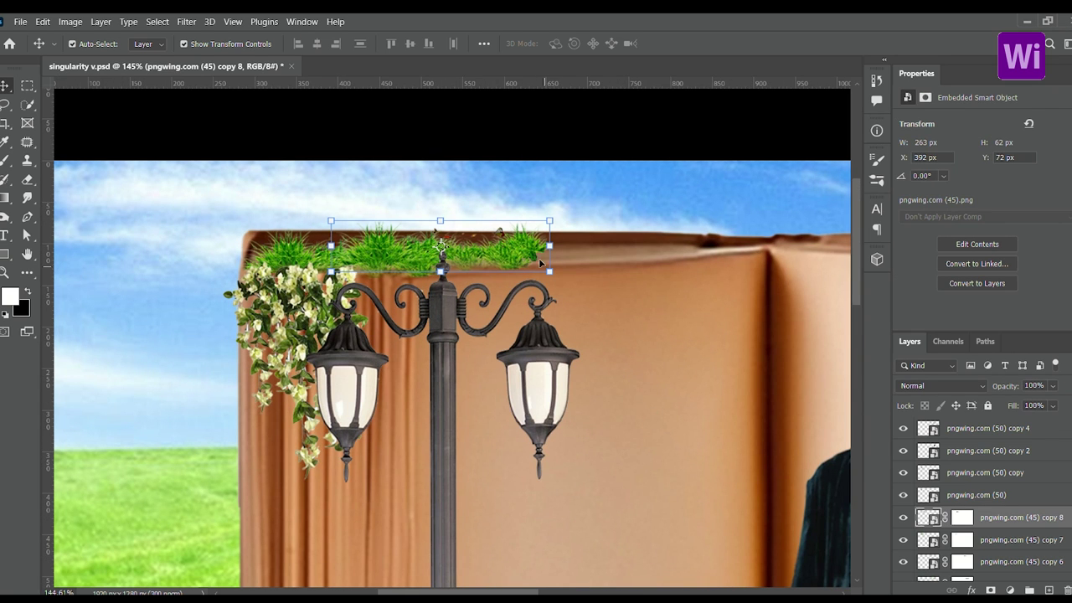
{"action": "left_click_drag", "start_coordinate": [520, 255], "coordinate": [585, 255]}
Refine the layer masks of grass copies 8 and 6 with the Brush
{"action": "left_click", "coordinate": [960, 517]}
{"action": "key", "text": "b"}
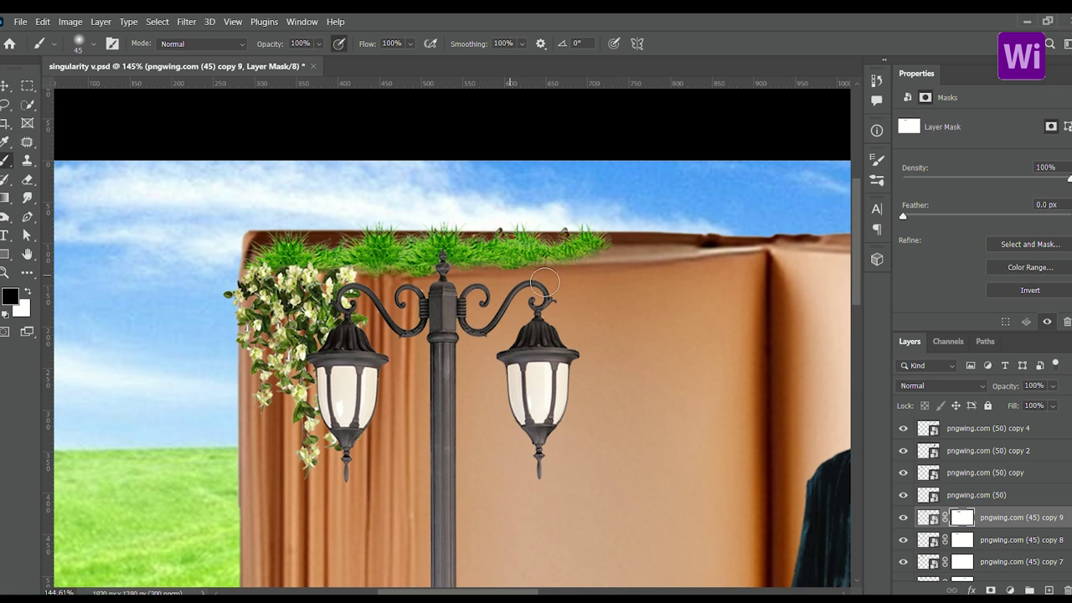
{"action": "left_click", "coordinate": [962, 539]}
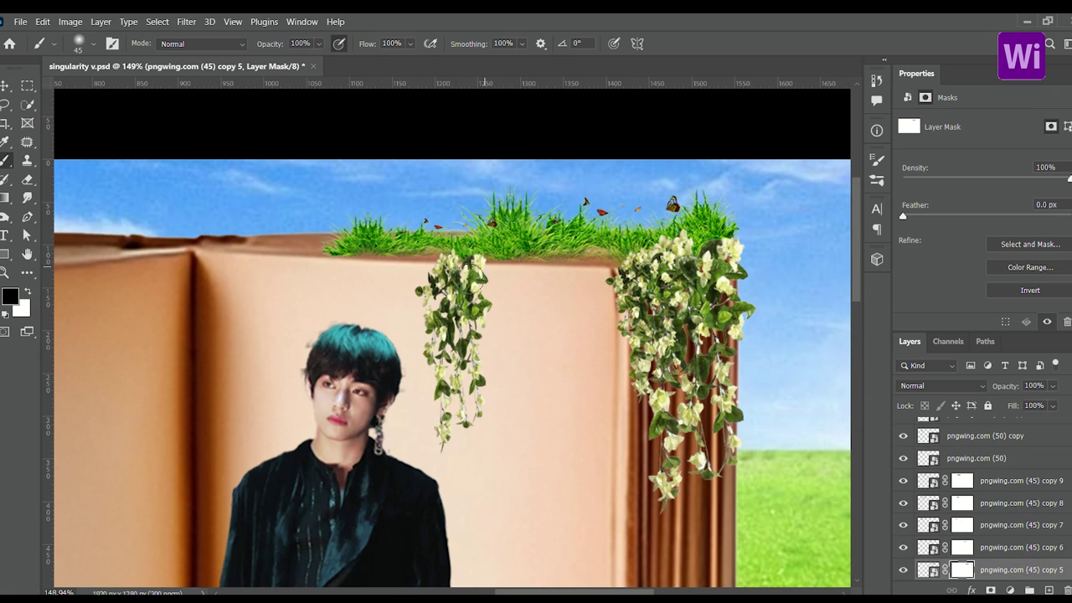
{"action": "left_click", "coordinate": [346, 273]}
{"action": "scroll", "coordinate": [116, 329], "scroll_direction": "down", "scroll_amount": 5}
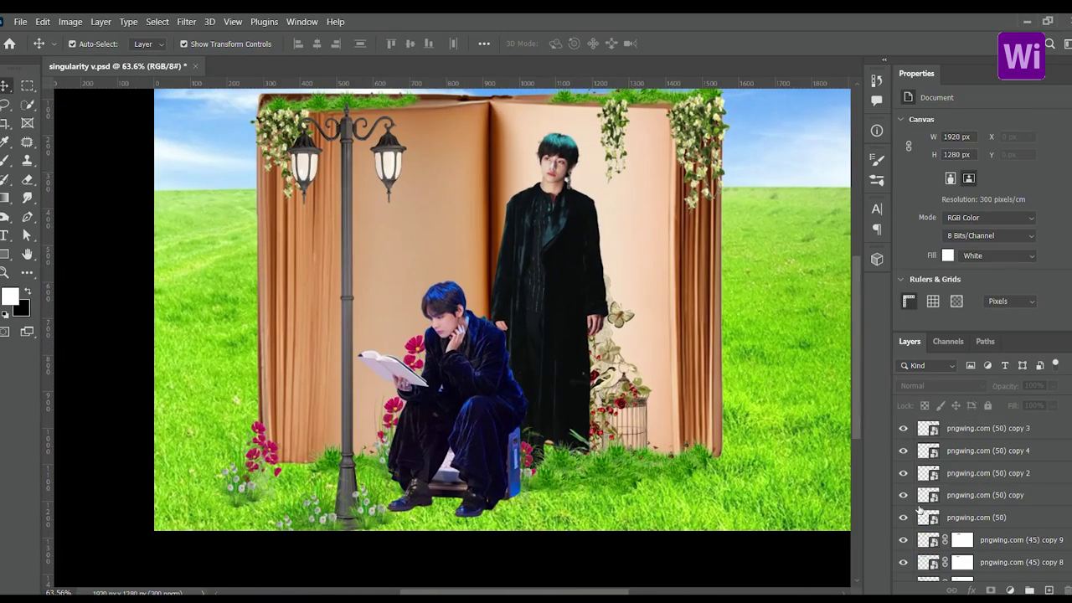
Move the purple vine to the book's centre and stretch it along the spine
{"action": "scroll", "coordinate": [896, 510], "scroll_direction": "down", "scroll_amount": 3}
{"action": "left_click_drag", "start_coordinate": [368, 339], "coordinate": [474, 297]}
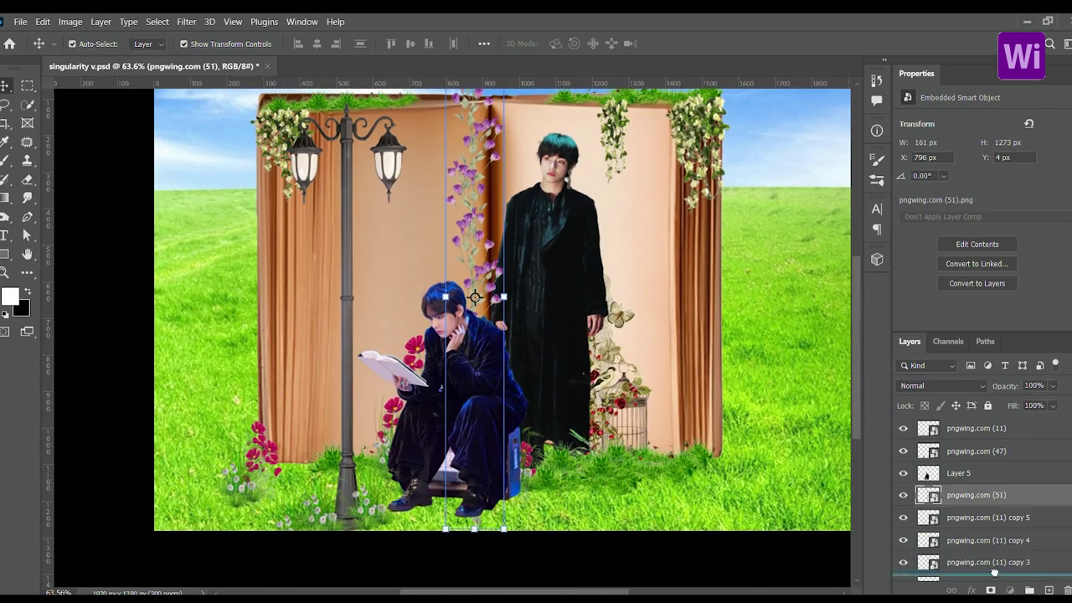
{"action": "key", "text": "ctrl+t"}
{"action": "mouse_move", "coordinate": [478, 530]}
{"action": "left_mouse_down"}
{"action": "mouse_move", "coordinate": [516, 206]}
{"action": "mouse_move", "coordinate": [510, 213]}
{"action": "left_mouse_up"}
{"action": "scroll", "coordinate": [510, 234], "scroll_direction": "up", "scroll_amount": 3}
{"action": "left_click_drag", "start_coordinate": [546, 145], "coordinate": [554, 145]}
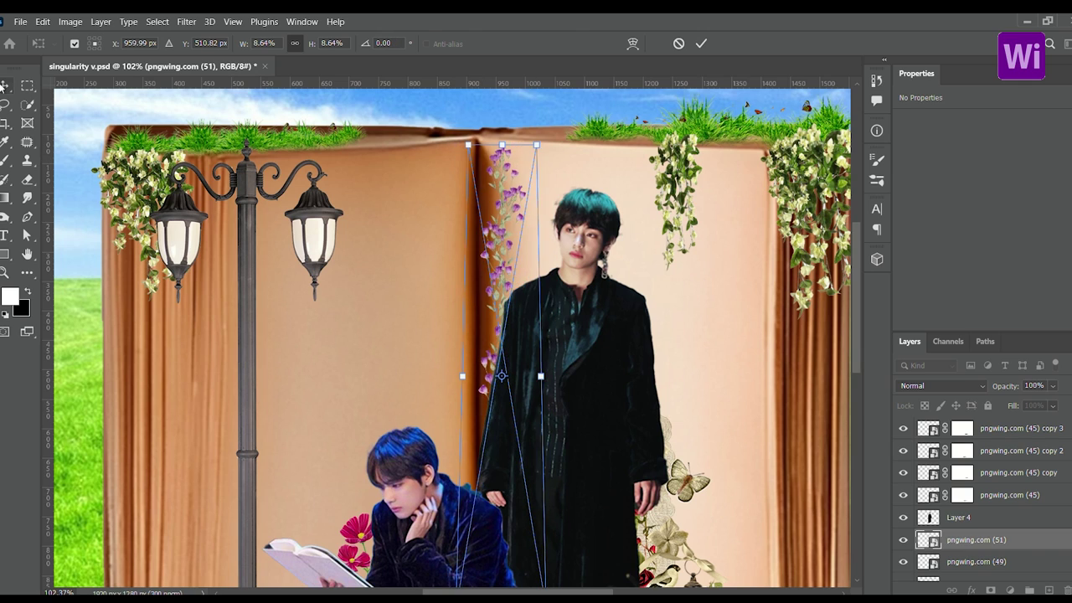
{"action": "key", "text": "Return"}
Duplicate the purple vine onto the book's right outer edge
{"action": "scroll", "coordinate": [498, 232], "scroll_direction": "down", "scroll_amount": 2}
{"action": "scroll", "coordinate": [497, 232], "scroll_direction": "down", "scroll_amount": 1}
{"action": "left_click_drag", "start_coordinate": [498, 232], "coordinate": [655, 268]}
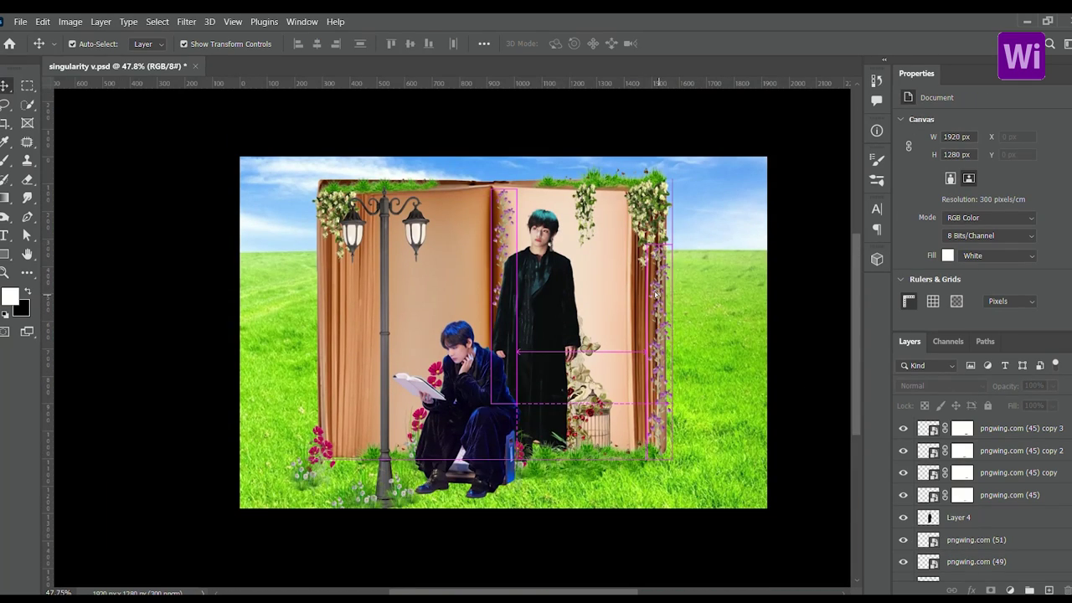
{"action": "scroll", "coordinate": [628, 313], "scroll_direction": "up", "scroll_amount": 3}
{"action": "scroll", "coordinate": [692, 404], "scroll_direction": "down", "scroll_amount": 3}
{"action": "scroll", "coordinate": [502, 335], "scroll_direction": "up", "scroll_amount": 2}
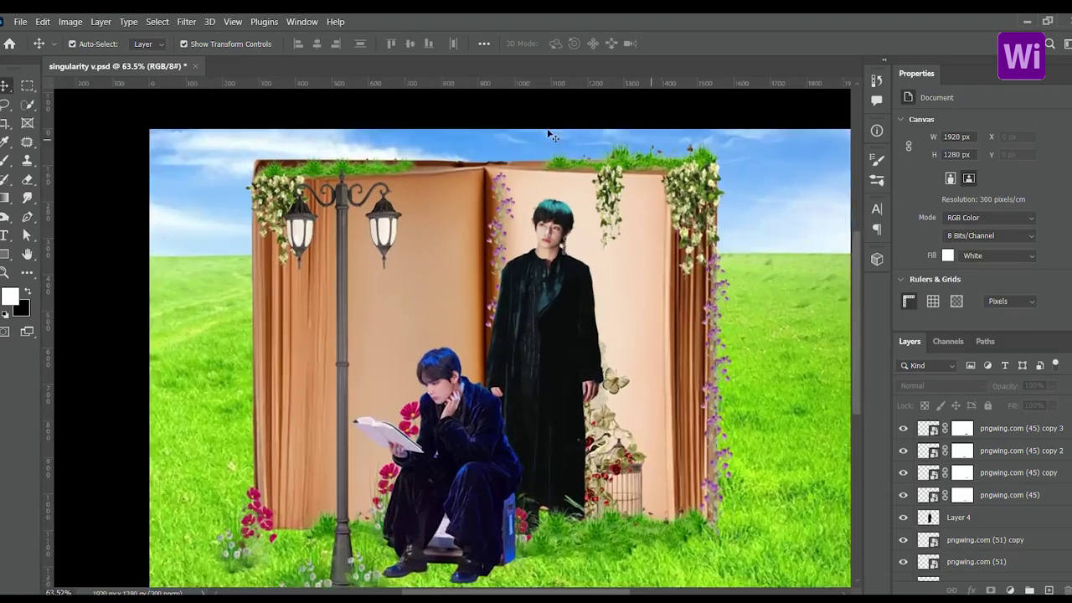
{"action": "scroll", "coordinate": [470, 335], "scroll_direction": "up", "scroll_amount": 1}
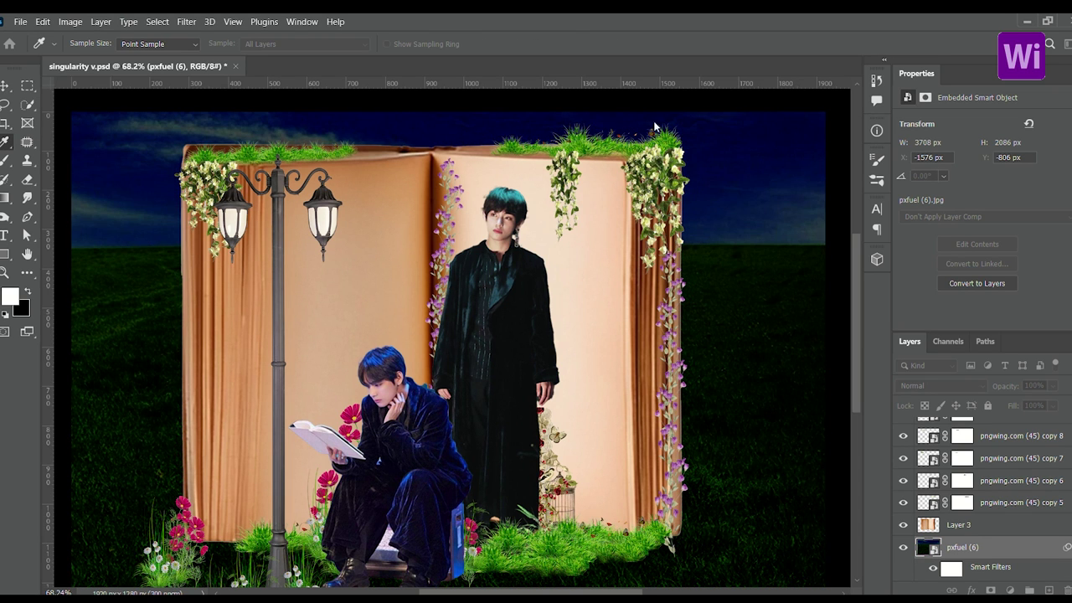
Paint out the purple sky's glow along the bottom and right of the book on its mask
{"action": "key", "text": "v"}
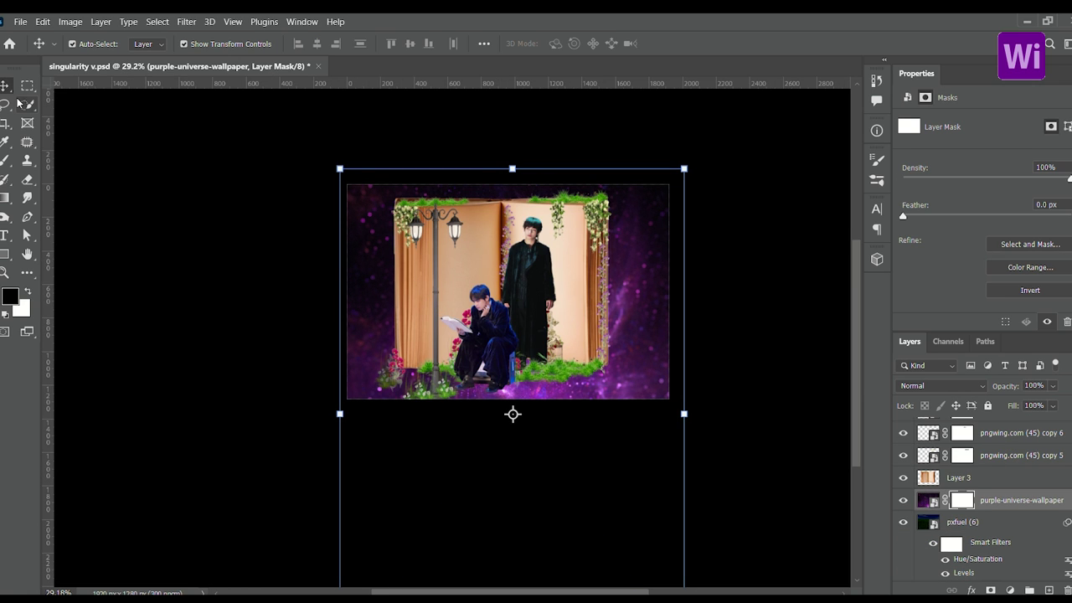
{"action": "left_click", "coordinate": [18, 101]}
{"action": "key", "text": "b"}
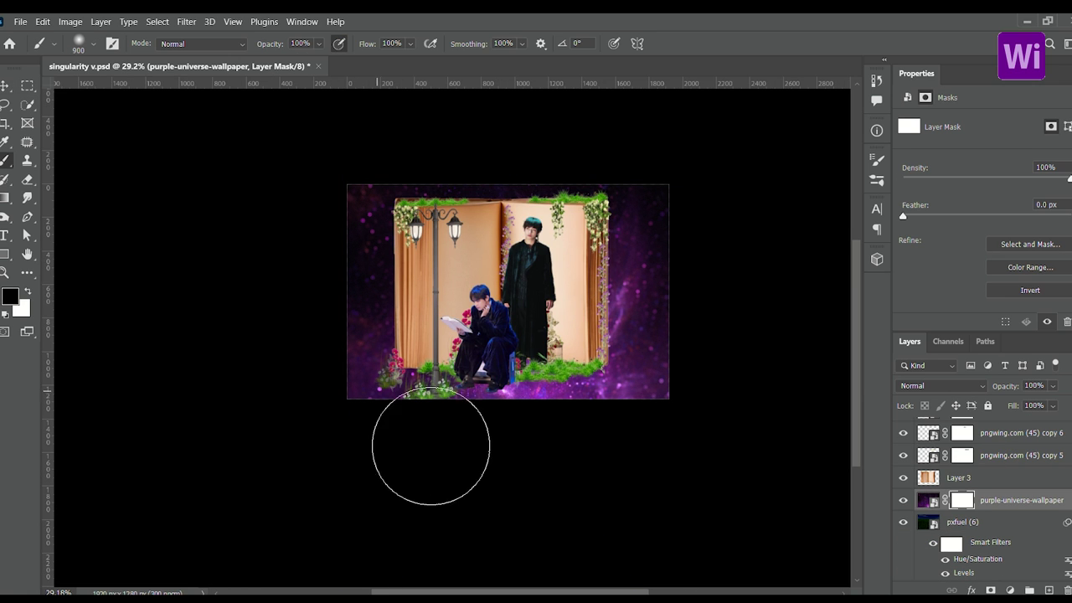
{"action": "left_click_drag", "start_coordinate": [430, 446], "coordinate": [413, 456]}
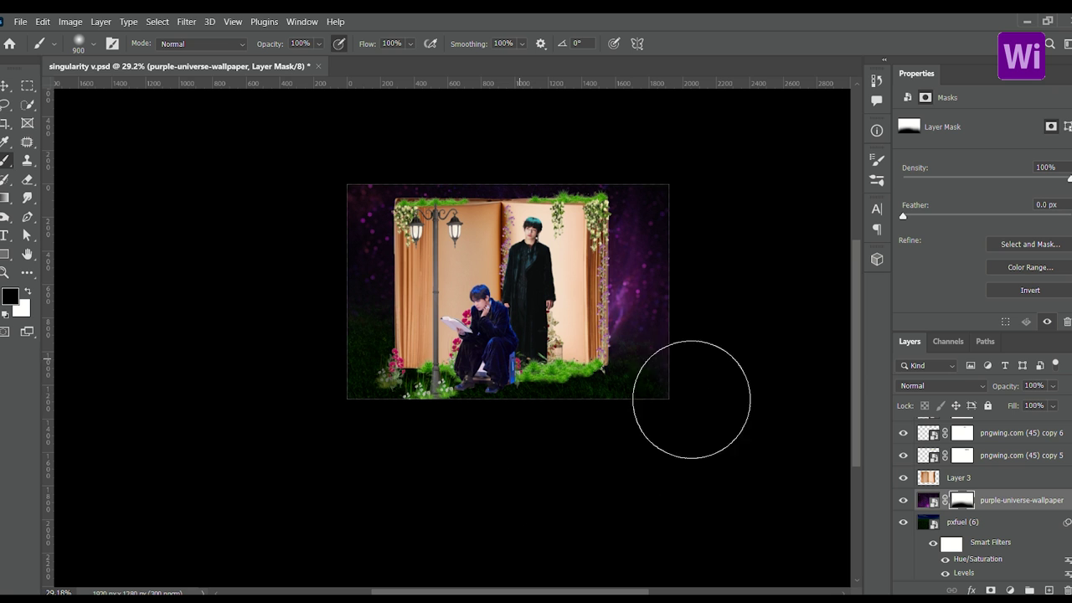
{"action": "left_click_drag", "start_coordinate": [692, 399], "coordinate": [560, 391]}
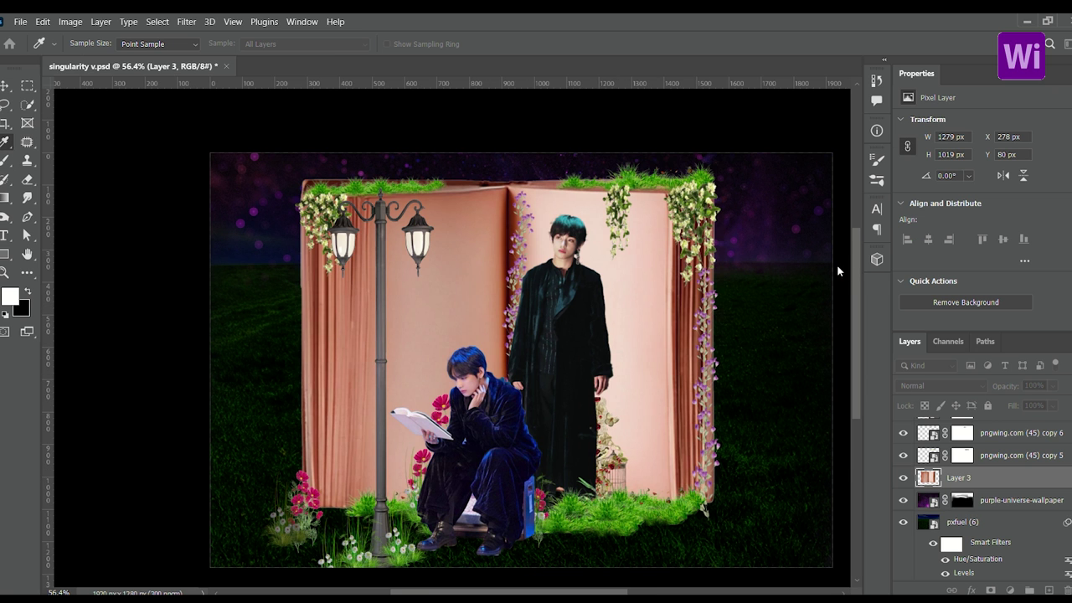
Reapply the darker brown tone to the book pages after comparing before and after
{"action": "key", "text": "ctrl+shift+z"}
{"action": "key", "text": "ctrl+z"}
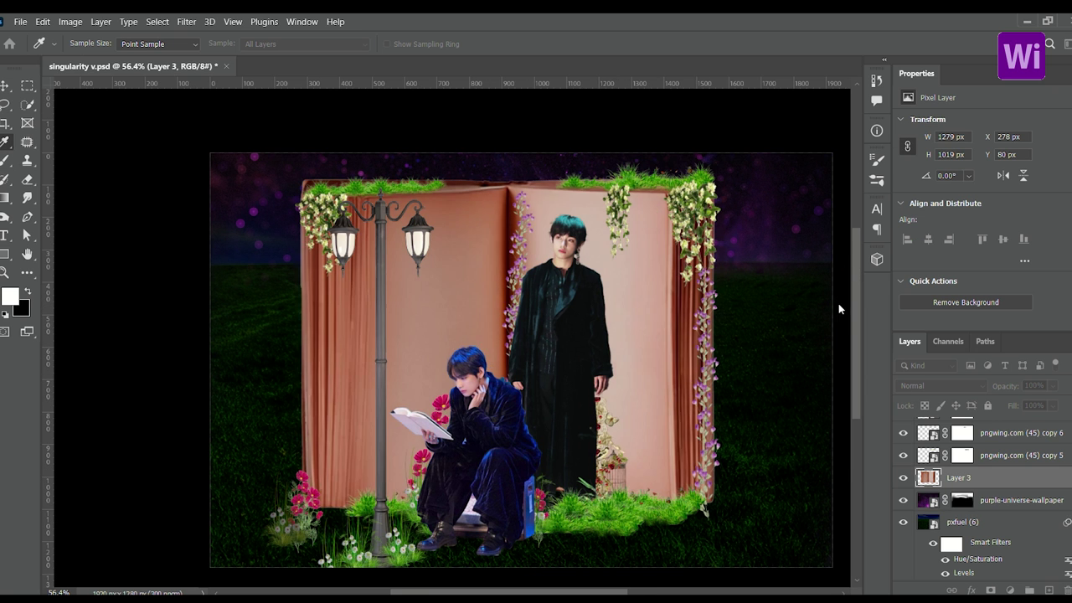
{"action": "key", "text": "ctrl+shift+z"}
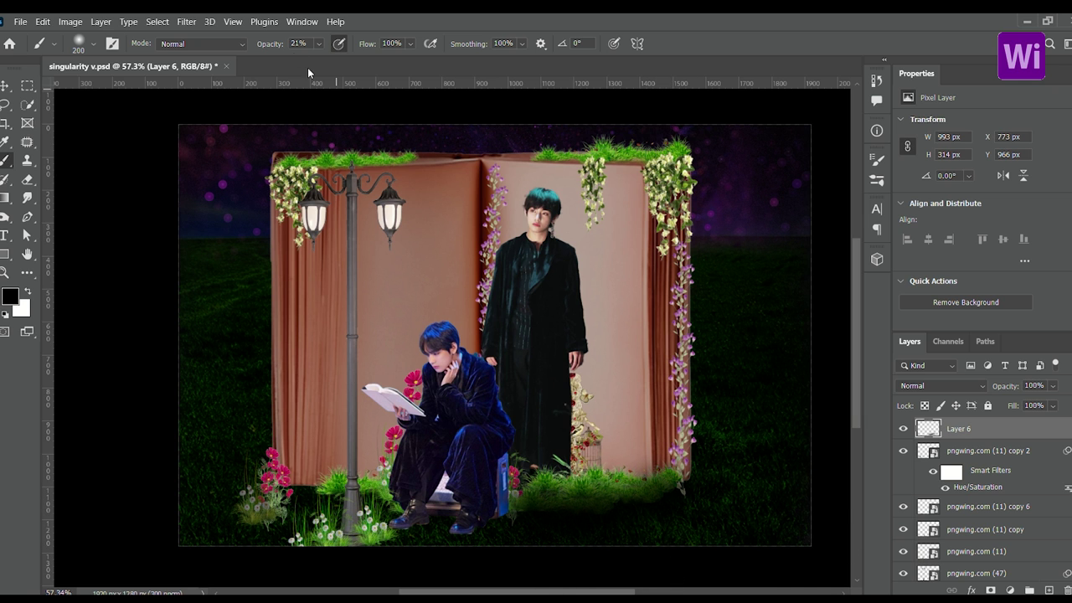
Paint soft black shading at 52% brush opacity under the flowers and lamp, then soften with the Eraser
{"action": "key", "text": "5"}
{"action": "key", "text": "2"}
{"action": "scroll", "coordinate": [387, 469], "scroll_direction": "up", "scroll_amount": 3}
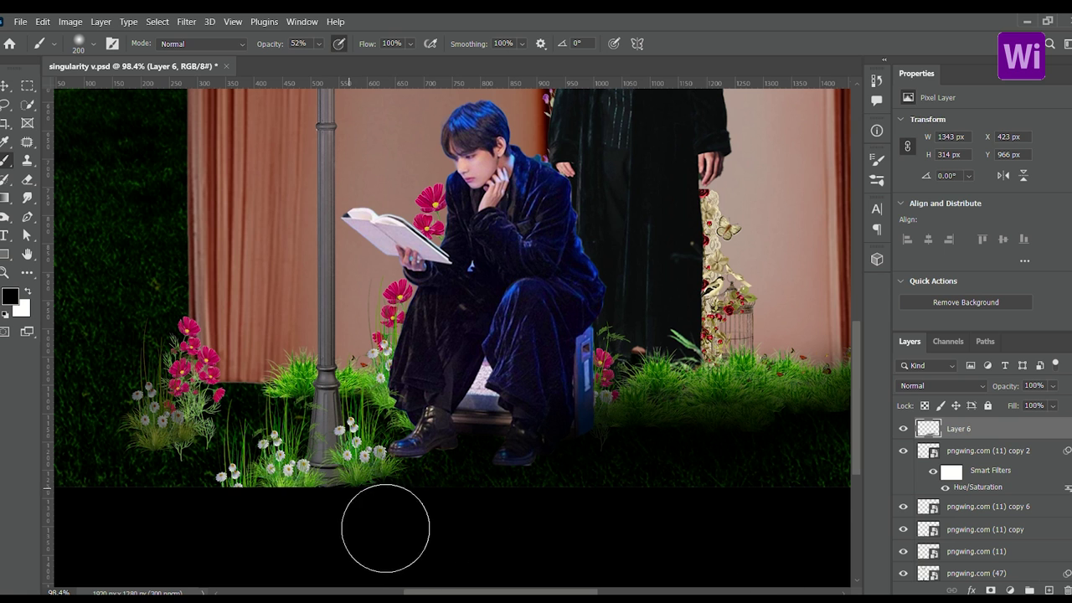
{"action": "scroll", "coordinate": [390, 528], "scroll_direction": "up", "scroll_amount": 3}
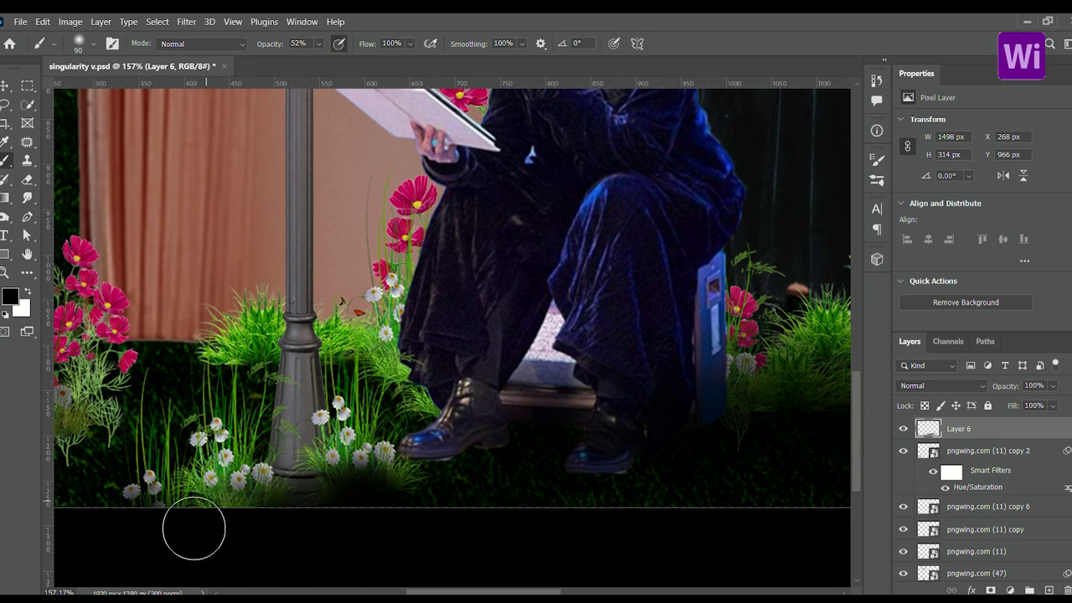
{"action": "scroll", "coordinate": [397, 466], "scroll_direction": "down", "scroll_amount": 6}
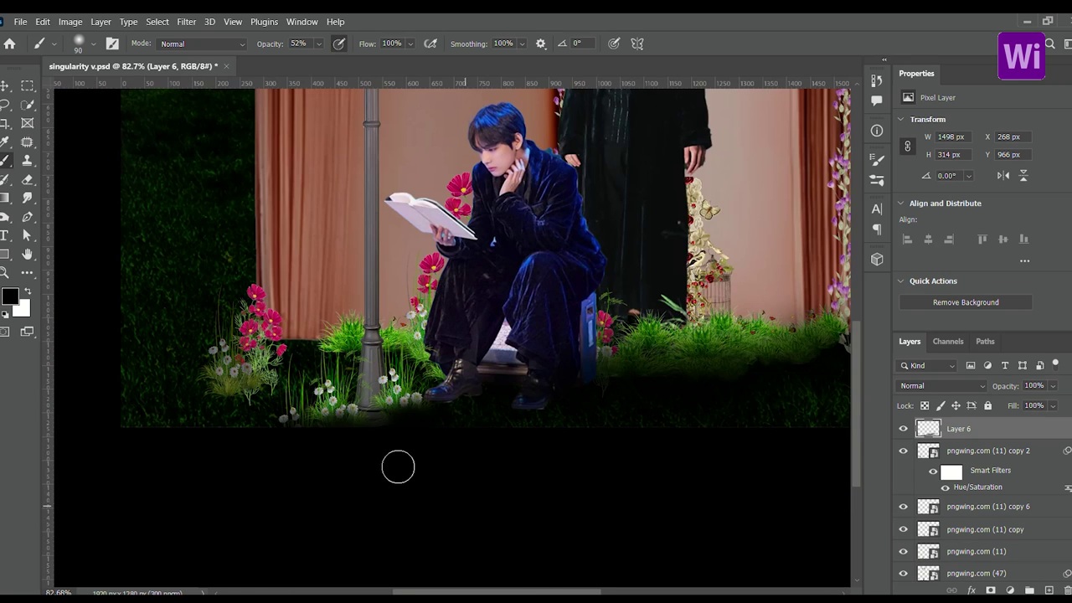
{"action": "scroll", "coordinate": [378, 418], "scroll_direction": "up", "scroll_amount": 5}
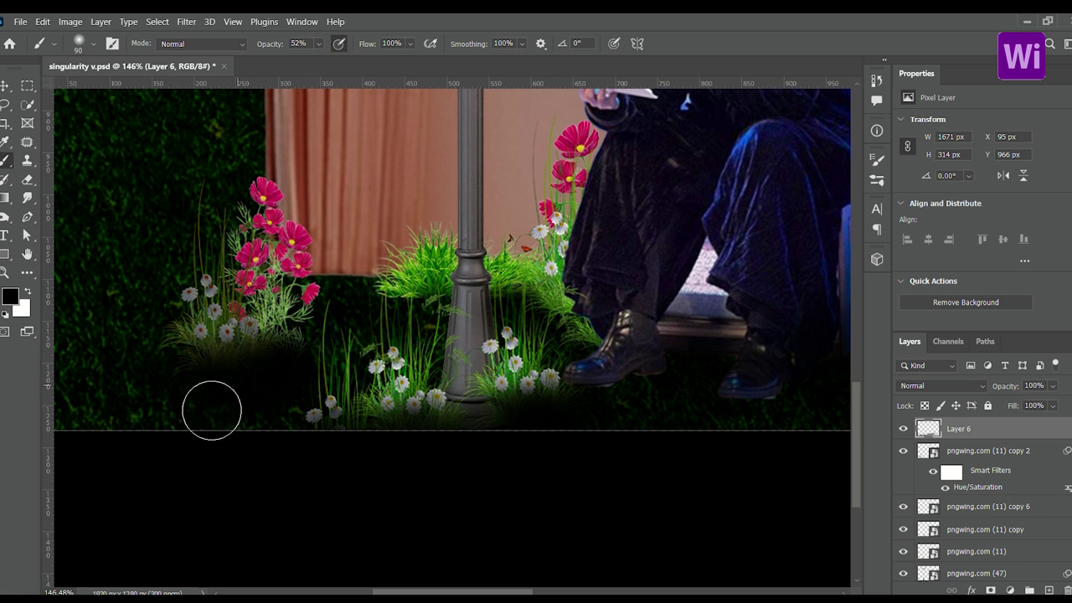
{"action": "scroll", "coordinate": [238, 332], "scroll_direction": "down", "scroll_amount": 3}
{"action": "key", "text": "e"}
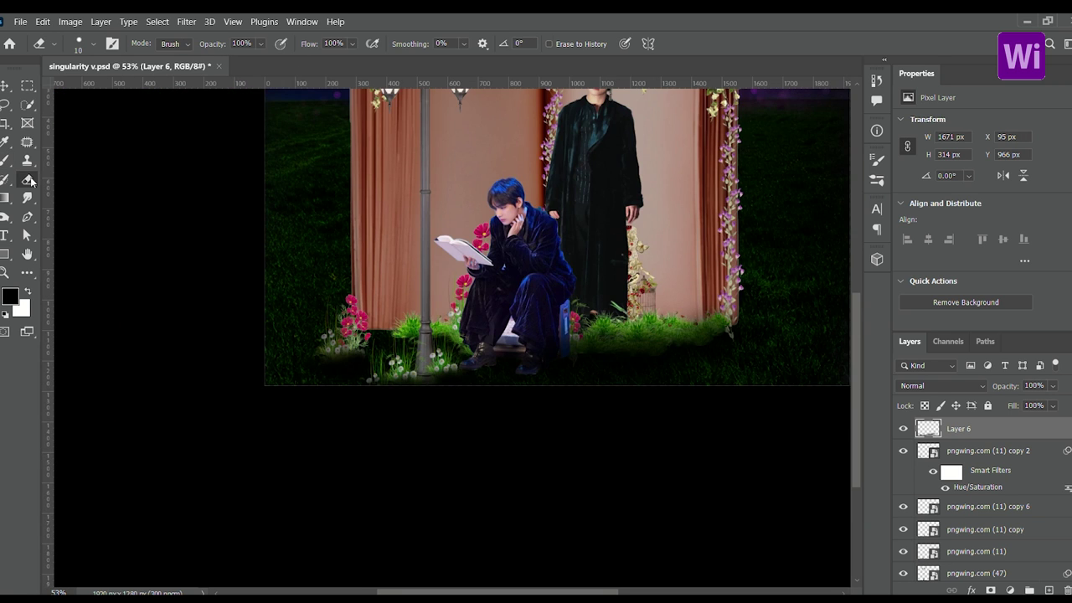
{"action": "scroll", "coordinate": [354, 300], "scroll_direction": "up", "scroll_amount": 3}
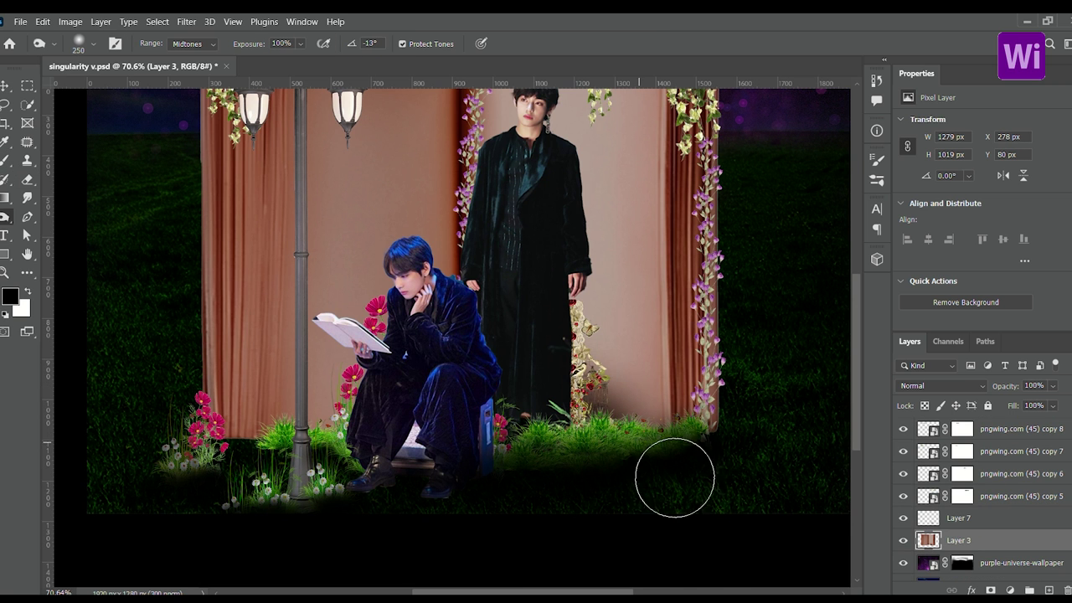
Burn the wall darker near the right curtain and beside the standing figure's hip with an enlarged brush
{"action": "key", "text": "bracketright"}
{"action": "key", "text": "bracketright"}
{"action": "key", "text": "bracketright"}
{"action": "left_click_drag", "start_coordinate": [710, 506], "coordinate": [617, 386]}
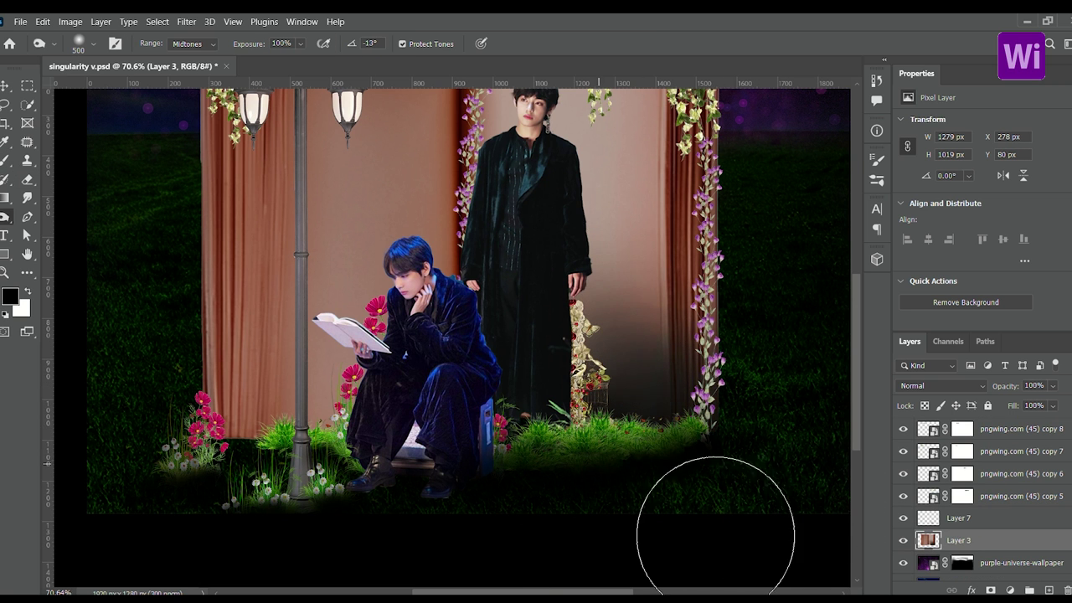
{"action": "scroll", "coordinate": [716, 536], "scroll_direction": "down", "scroll_amount": 3}
{"action": "scroll", "coordinate": [694, 495], "scroll_direction": "up", "scroll_amount": 6}
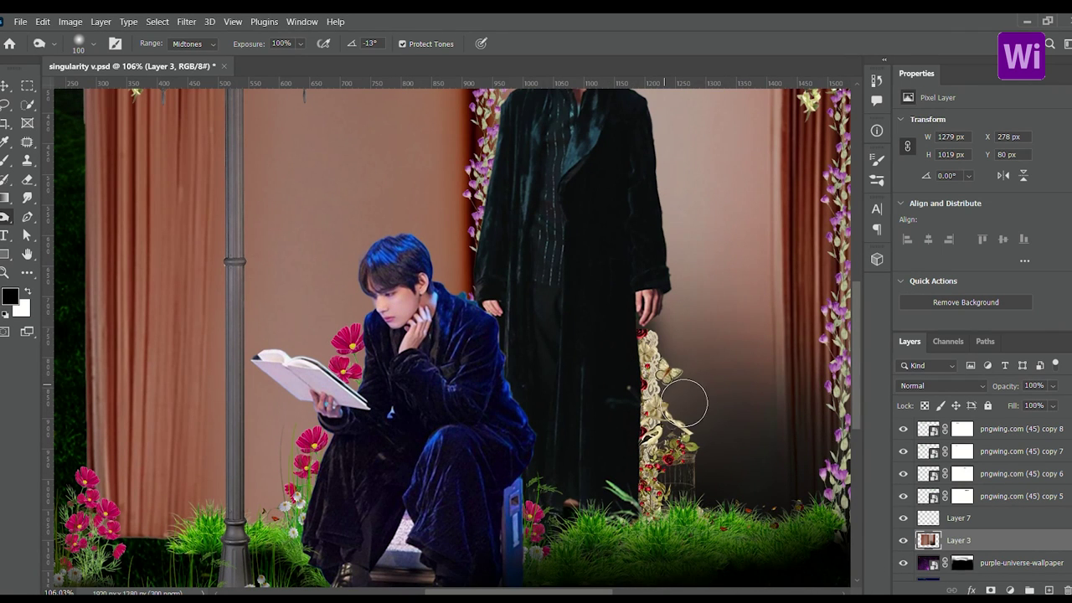
{"action": "scroll", "coordinate": [699, 508], "scroll_direction": "up", "scroll_amount": 3}
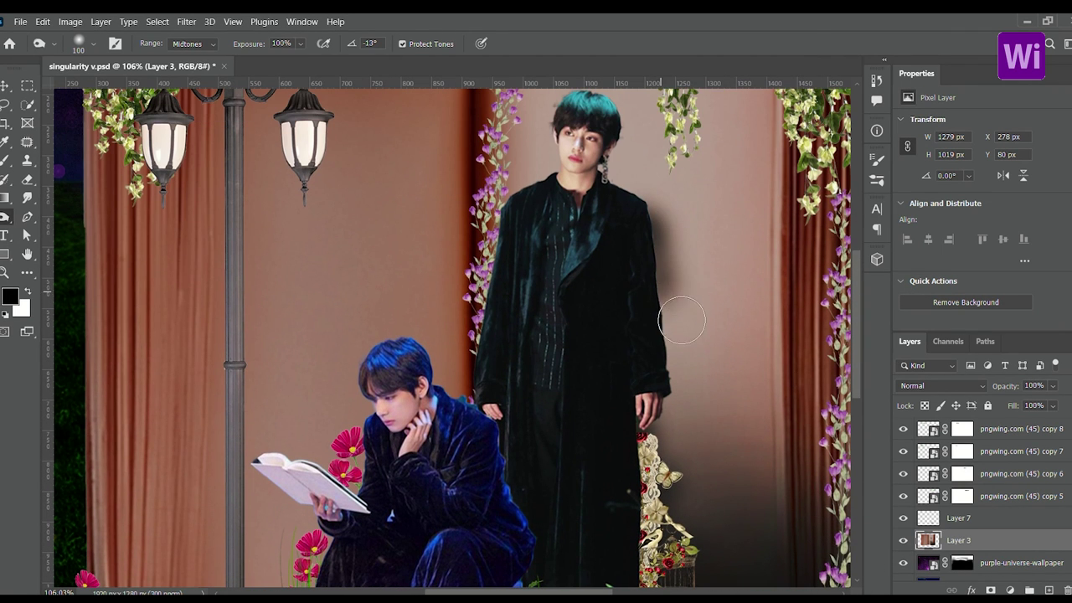
{"action": "left_click_drag", "start_coordinate": [679, 427], "coordinate": [686, 441]}
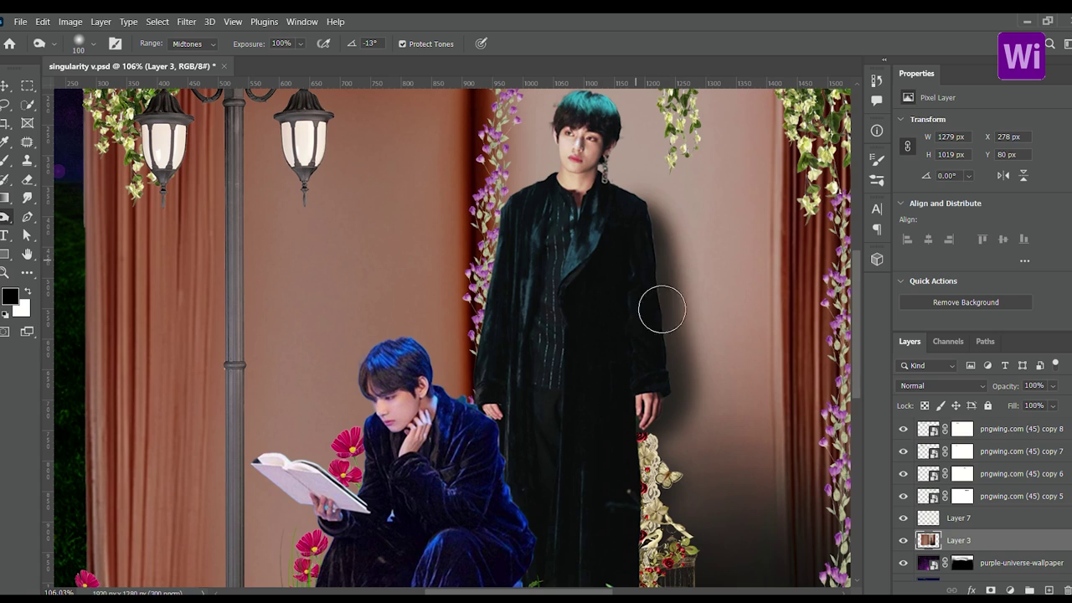
{"action": "scroll", "coordinate": [664, 410], "scroll_direction": "down", "scroll_amount": 3}
{"action": "scroll", "coordinate": [633, 291], "scroll_direction": "down", "scroll_amount": 3}
{"action": "scroll", "coordinate": [582, 330], "scroll_direction": "up", "scroll_amount": 3}
{"action": "scroll", "coordinate": [581, 330], "scroll_direction": "down", "scroll_amount": 3}
{"action": "scroll", "coordinate": [581, 330], "scroll_direction": "up", "scroll_amount": 2}
{"action": "scroll", "coordinate": [645, 221], "scroll_direction": "up", "scroll_amount": 3}
Duplicate the purple flower vine layer and place the copy beneath the original as its shadow
{"action": "key", "text": "v"}
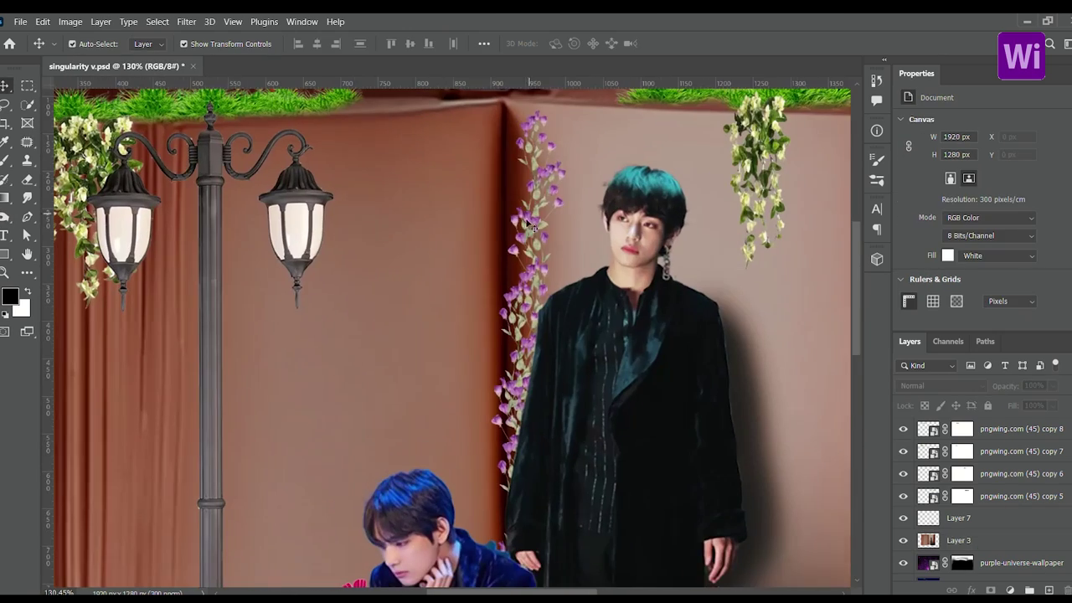
{"action": "left_click", "coordinate": [539, 221]}
{"action": "left_click_drag", "start_coordinate": [998, 460], "coordinate": [998, 461]}
{"action": "left_click", "coordinate": [928, 451], "text": "ctrl"}
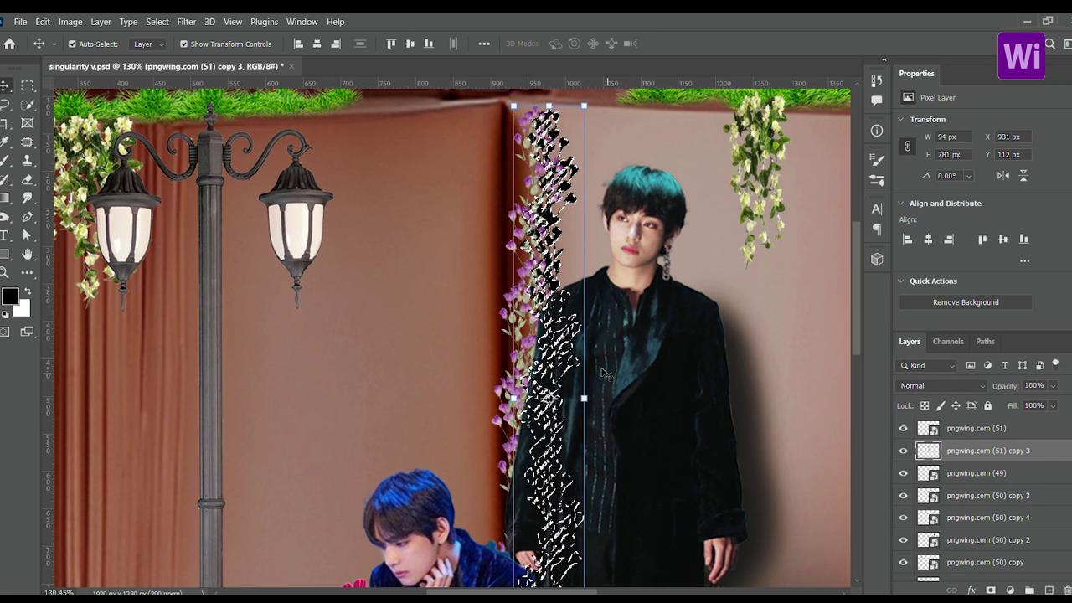
{"action": "left_click", "coordinate": [433, 327]}
{"action": "left_click", "coordinate": [567, 270]}
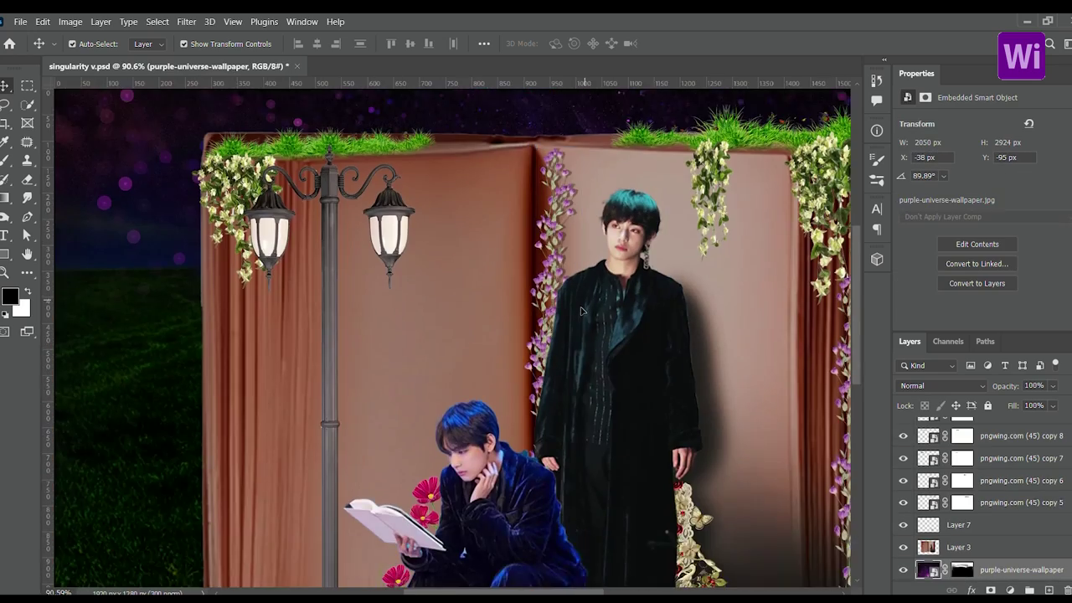
{"action": "scroll", "coordinate": [572, 219], "scroll_direction": "up", "scroll_amount": 5}
{"action": "left_click", "coordinate": [594, 288]}
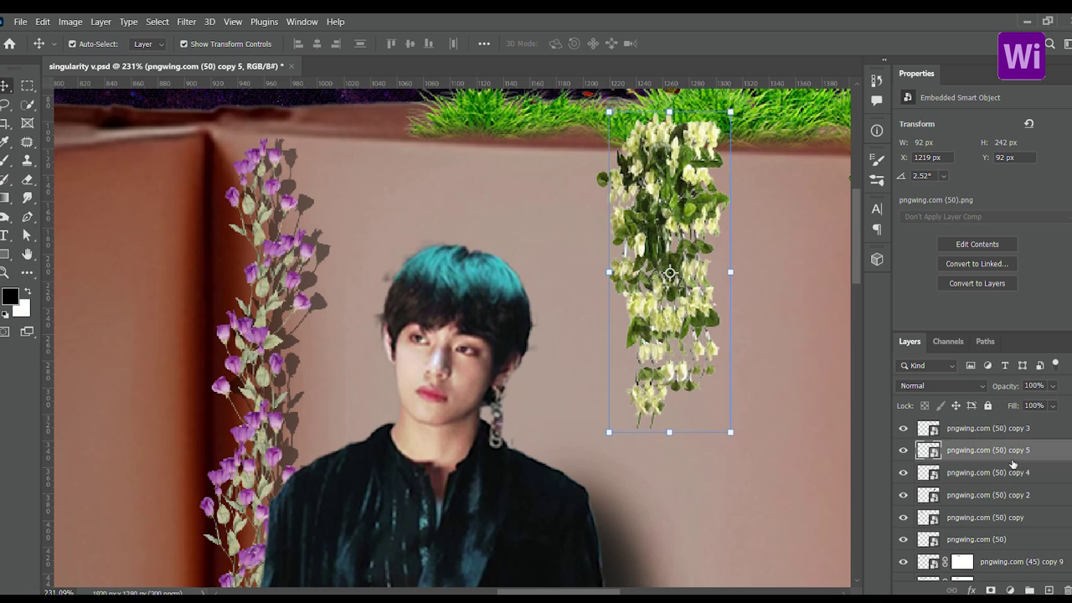
Fill the hanging white flowers' outline with black on the shadow copy, then deselect
{"action": "left_click", "coordinate": [928, 450], "text": "ctrl"}
{"action": "key", "text": "b"}
{"action": "key", "text": "alt+BackSpace"}
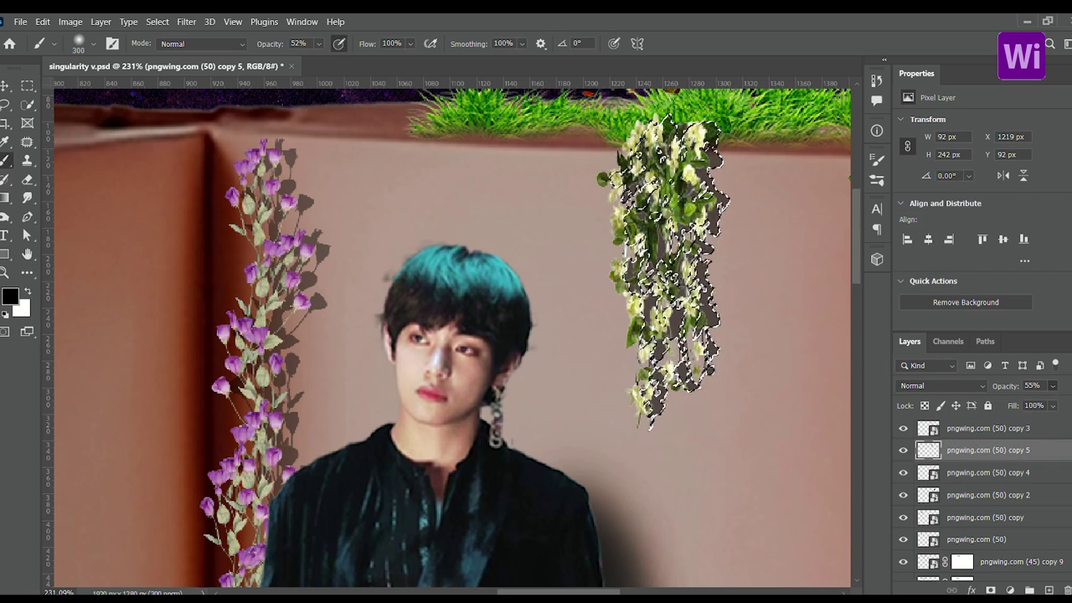
{"action": "key", "text": "ctrl+d"}
{"action": "key", "text": "v"}
{"action": "left_click", "coordinate": [730, 265]}
Select the flower cluster beside the left lamp, then the purple sky wallpaper layer
{"action": "scroll", "coordinate": [675, 356], "scroll_direction": "down", "scroll_amount": 5}
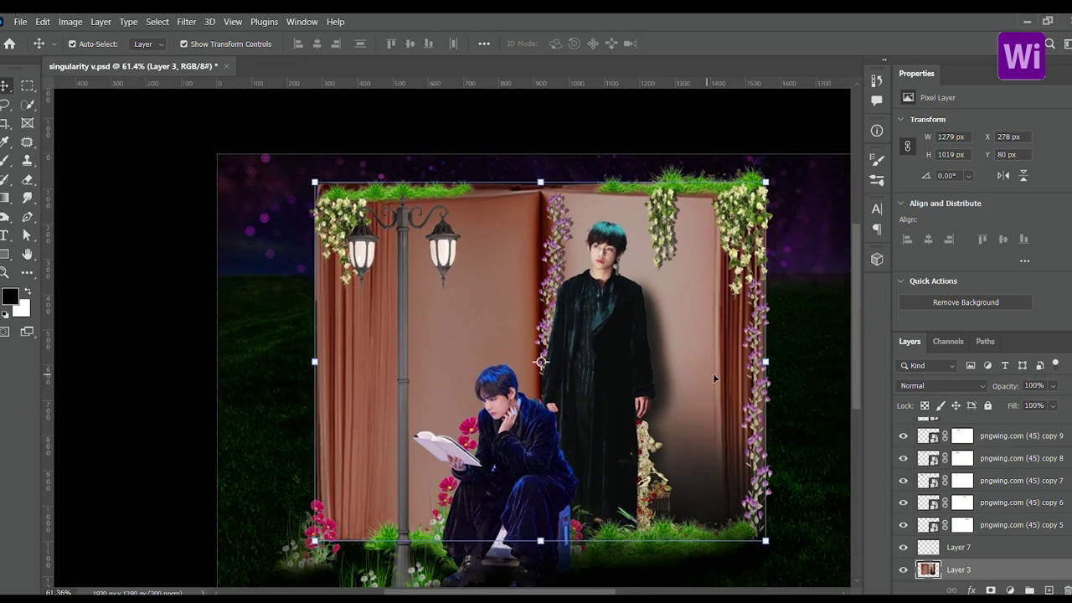
{"action": "scroll", "coordinate": [339, 218], "scroll_direction": "up", "scroll_amount": 2}
{"action": "scroll", "coordinate": [339, 217], "scroll_direction": "up", "scroll_amount": 2}
{"action": "scroll", "coordinate": [339, 218], "scroll_direction": "up", "scroll_amount": 2}
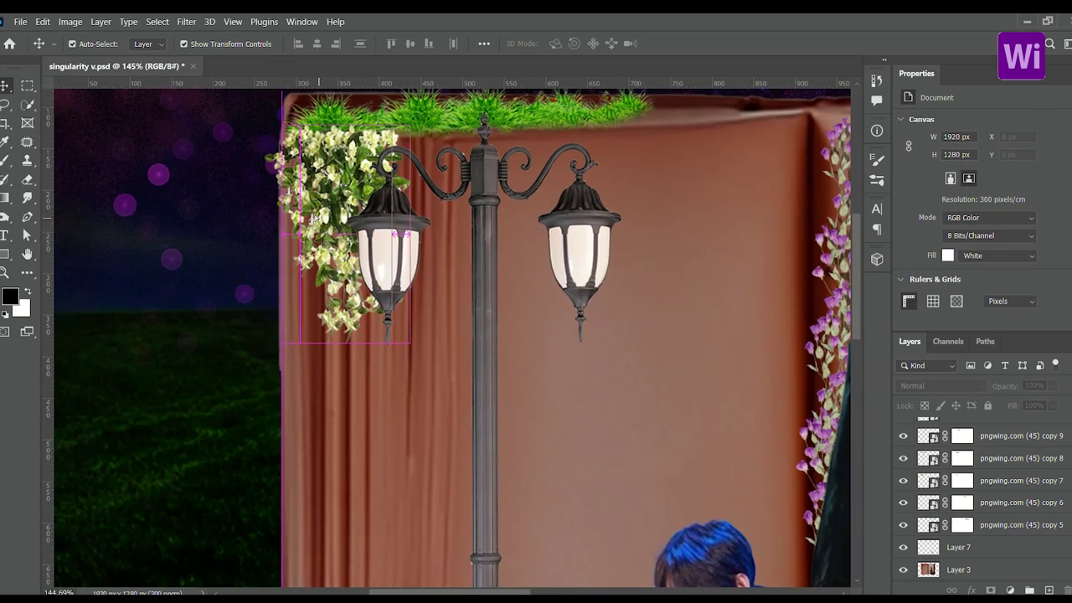
{"action": "left_click", "coordinate": [312, 218]}
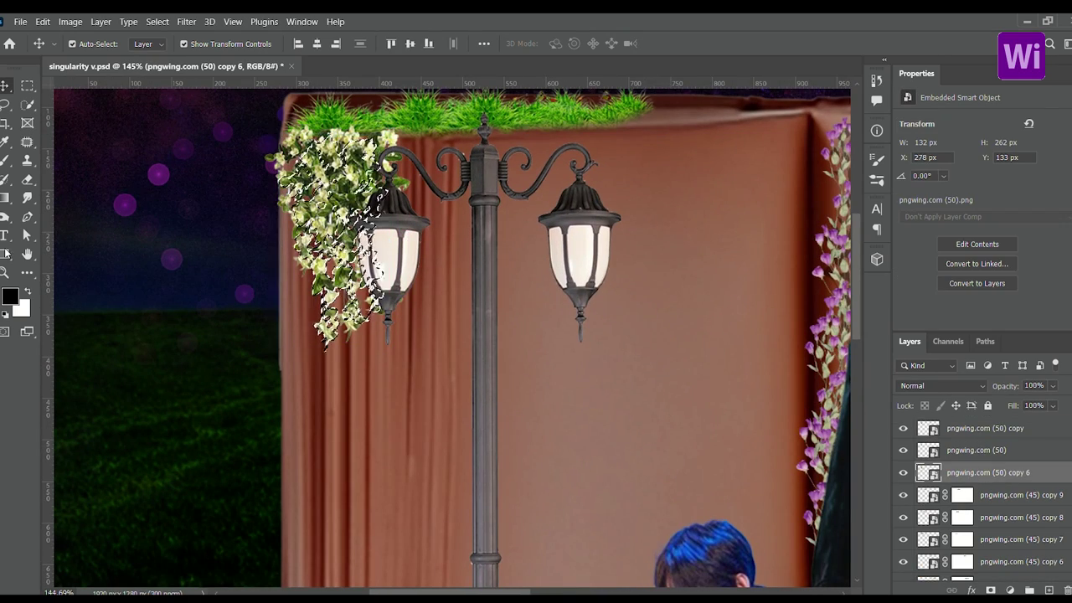
{"action": "key", "text": "b"}
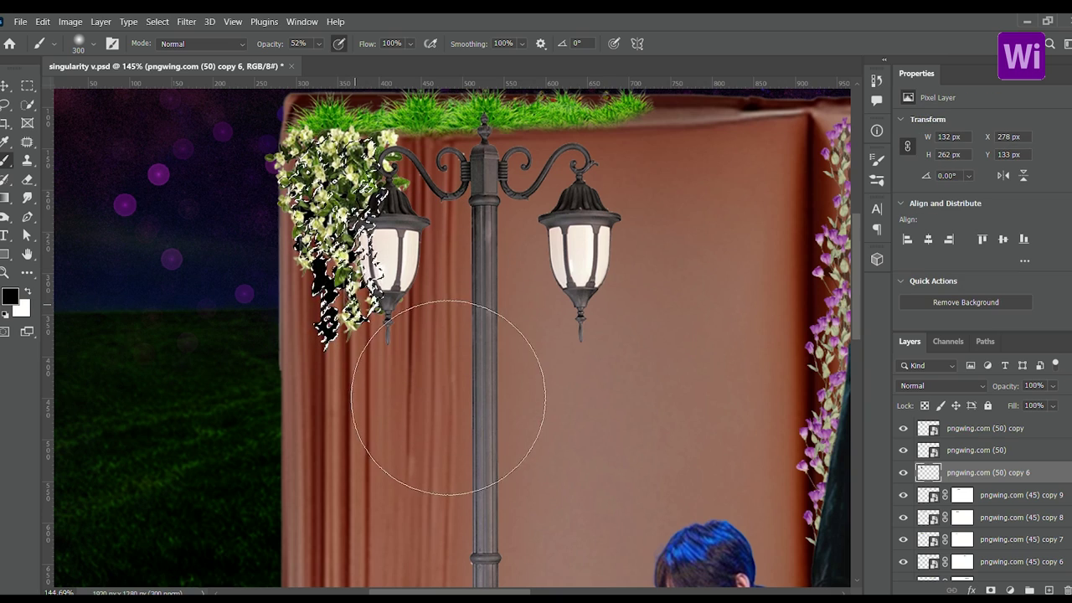
{"action": "key", "text": "v"}
{"action": "left_click", "coordinate": [87, 201]}
{"action": "left_click", "coordinate": [199, 315]}
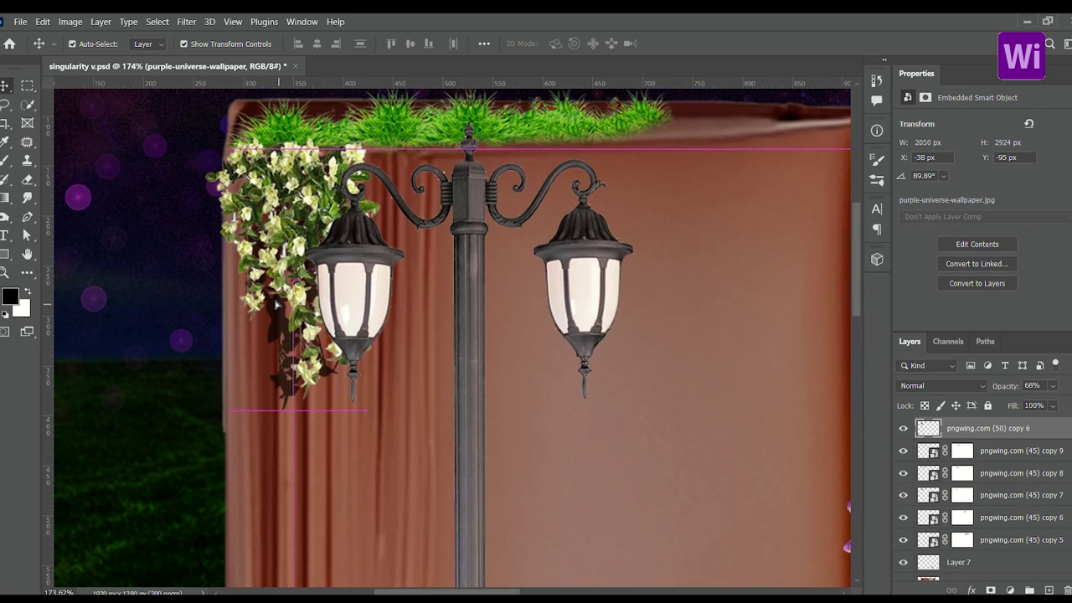
Nudge the flower shadow up and left, and free-transform the purple sky wallpaper
{"action": "left_click_drag", "start_coordinate": [255, 288], "coordinate": [238, 245]}
{"action": "left_click", "coordinate": [228, 228]}
{"action": "scroll", "coordinate": [228, 228], "scroll_direction": "down", "scroll_amount": 5}
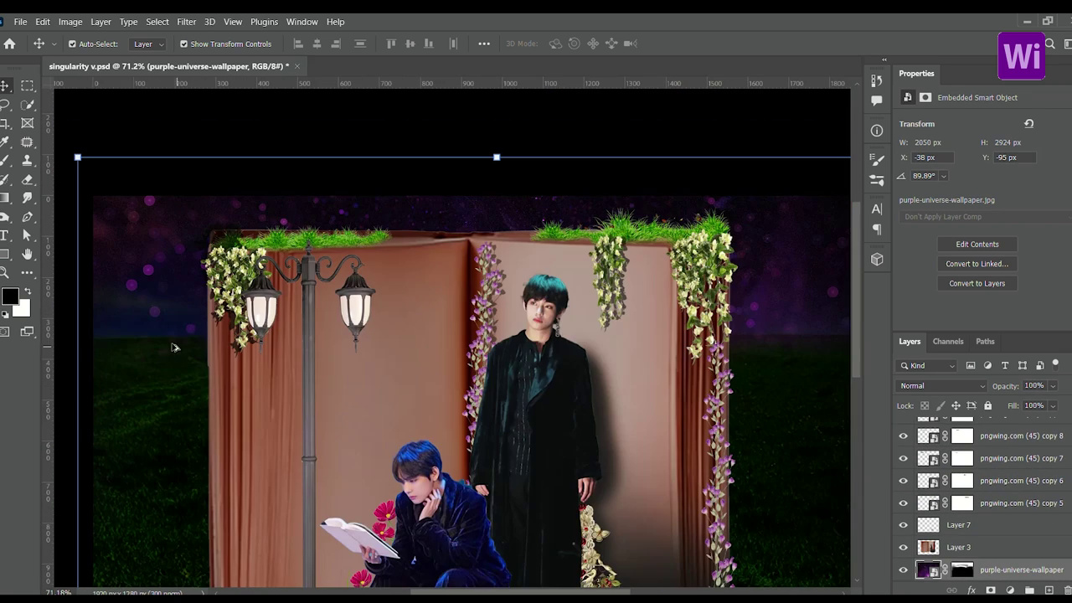
{"action": "key", "text": "ctrl+t"}
{"action": "scroll", "coordinate": [606, 147], "scroll_direction": "down", "scroll_amount": 2}
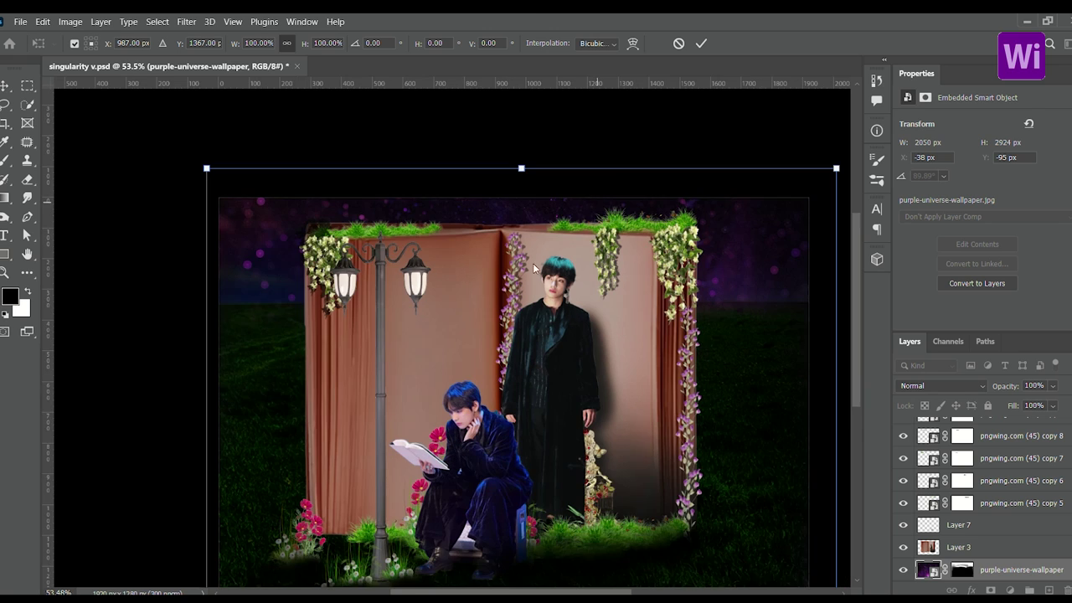
{"action": "key", "text": "Return"}
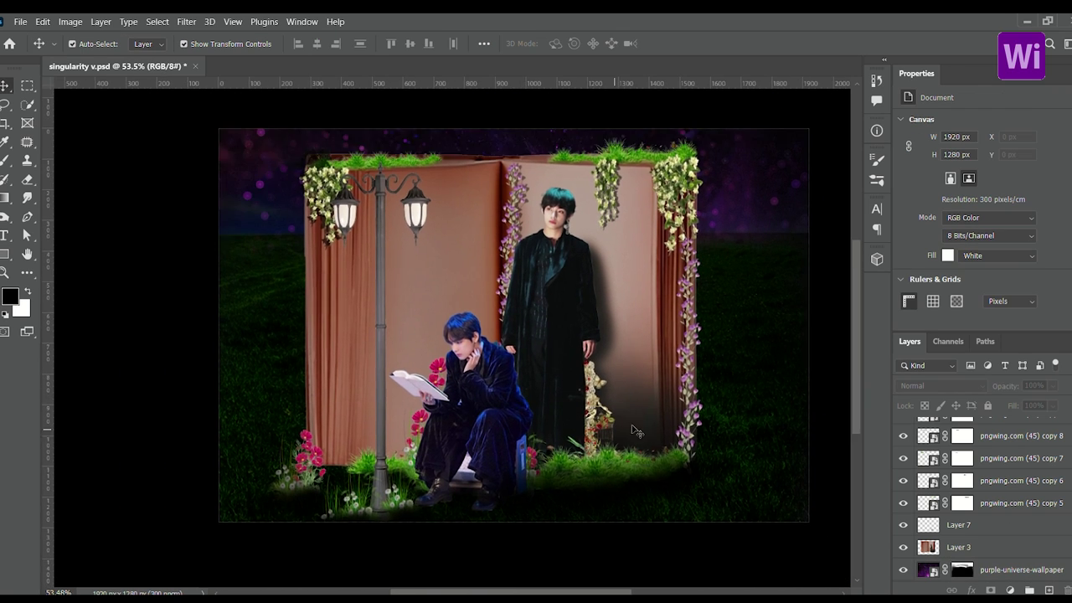
Add a new empty layer above the grass and save the composite document
{"action": "key", "text": "ctrl+shift+alt+n"}
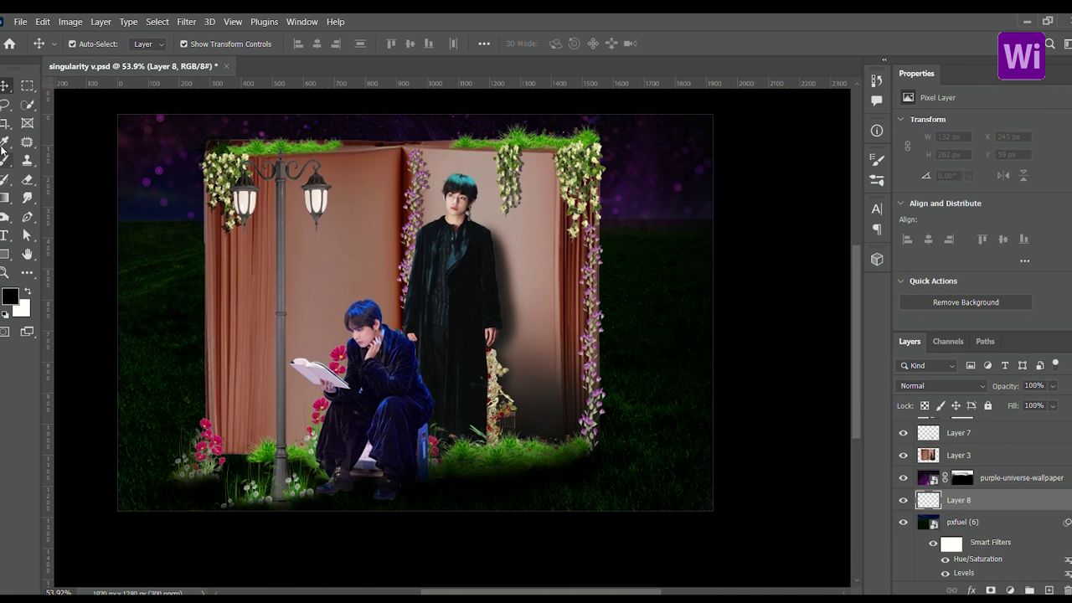
{"action": "left_click", "coordinate": [4, 161]}
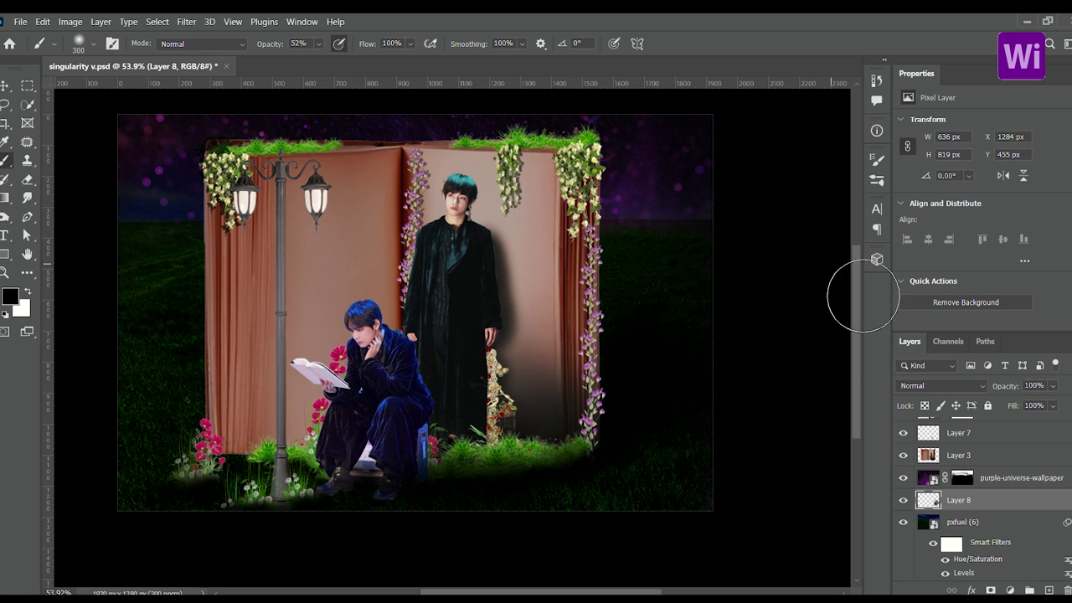
{"action": "key", "text": "ctrl+s"}
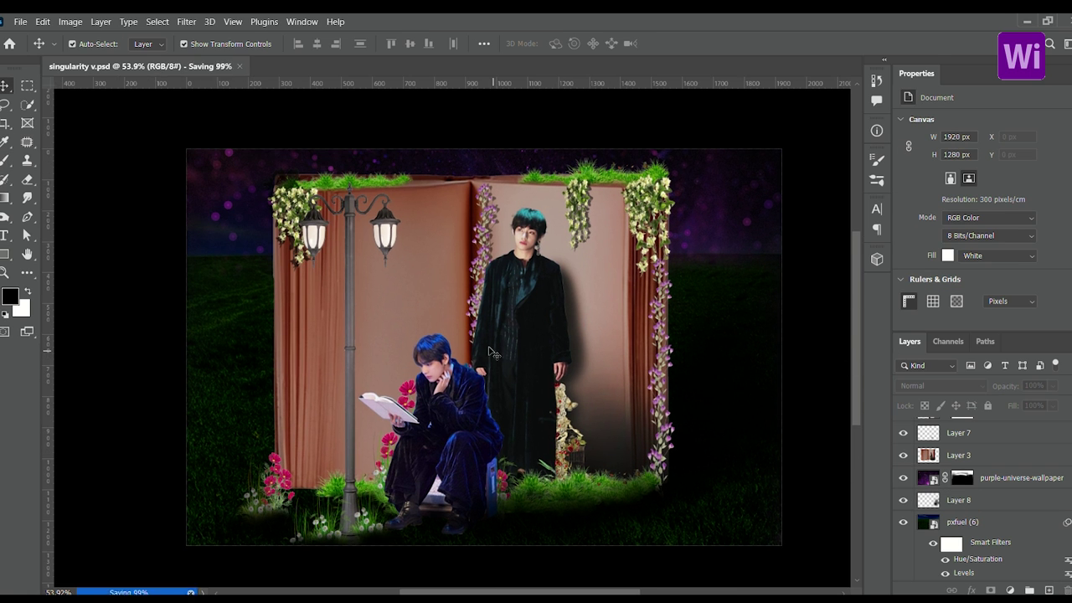
{"action": "scroll", "coordinate": [531, 435], "scroll_direction": "down", "scroll_amount": 2}
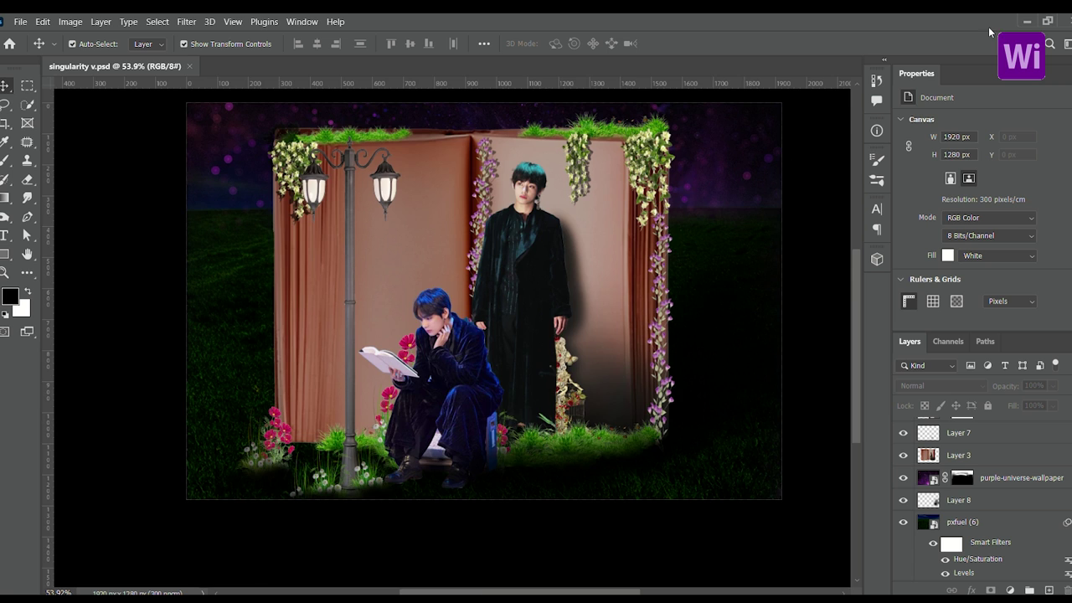
{"action": "scroll", "coordinate": [546, 180], "scroll_direction": "up", "scroll_amount": 5}
{"action": "scroll", "coordinate": [985, 477], "scroll_direction": "up", "scroll_amount": 1}
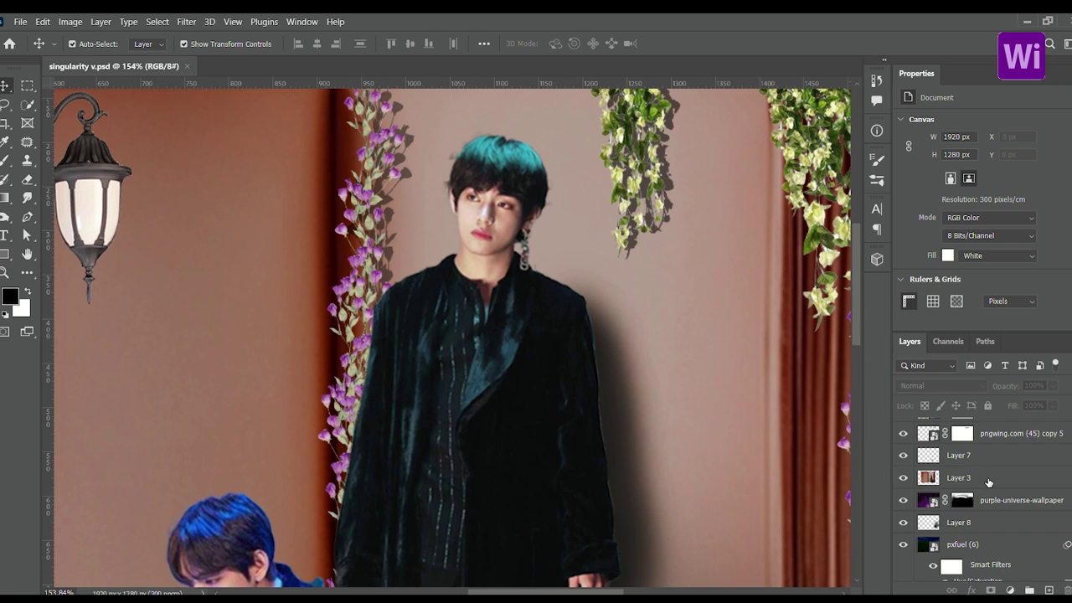
On Layer 7, brush a soft black shadow from the figure's shoulder down to the grass
{"action": "left_click", "coordinate": [988, 478]}
{"action": "left_click", "coordinate": [991, 456]}
{"action": "key", "text": "b"}
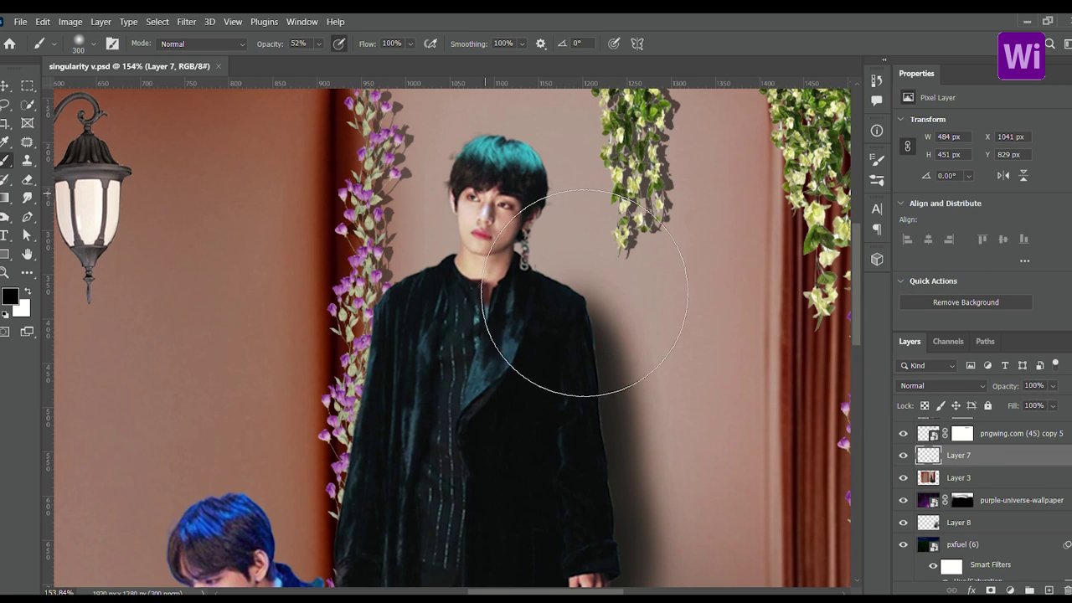
{"action": "left_click", "coordinate": [572, 267]}
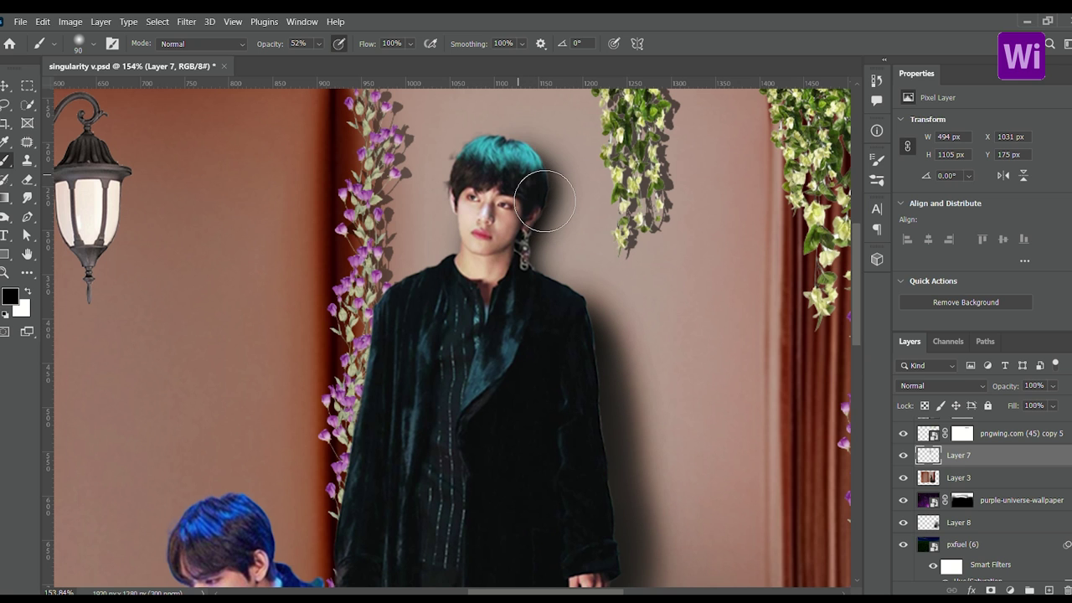
{"action": "scroll", "coordinate": [573, 390], "scroll_direction": "down", "scroll_amount": 3}
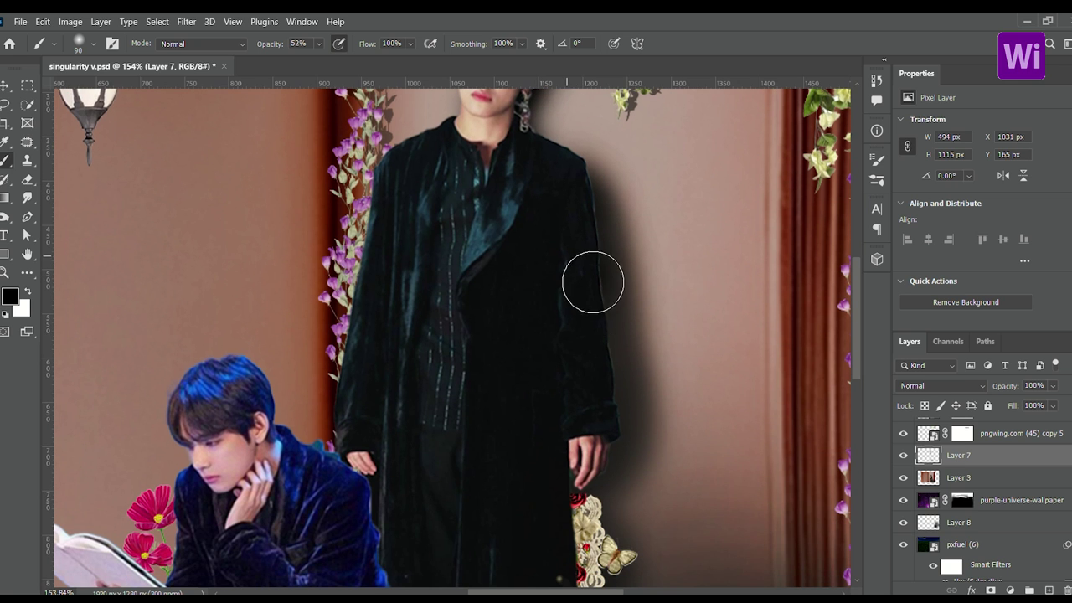
{"action": "scroll", "coordinate": [621, 426], "scroll_direction": "down", "scroll_amount": 2}
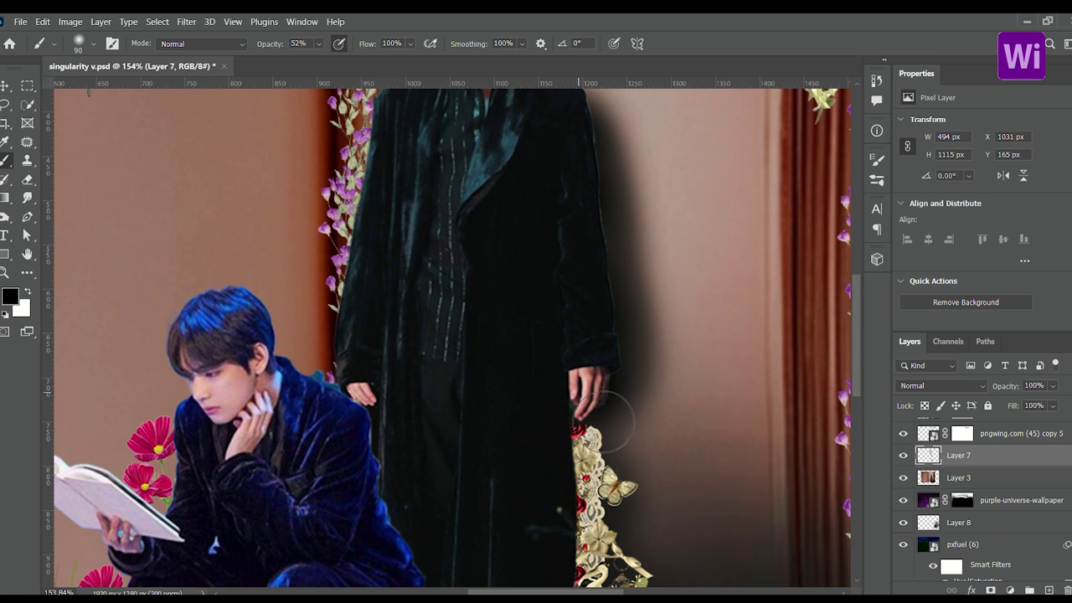
{"action": "scroll", "coordinate": [590, 435], "scroll_direction": "down", "scroll_amount": 5}
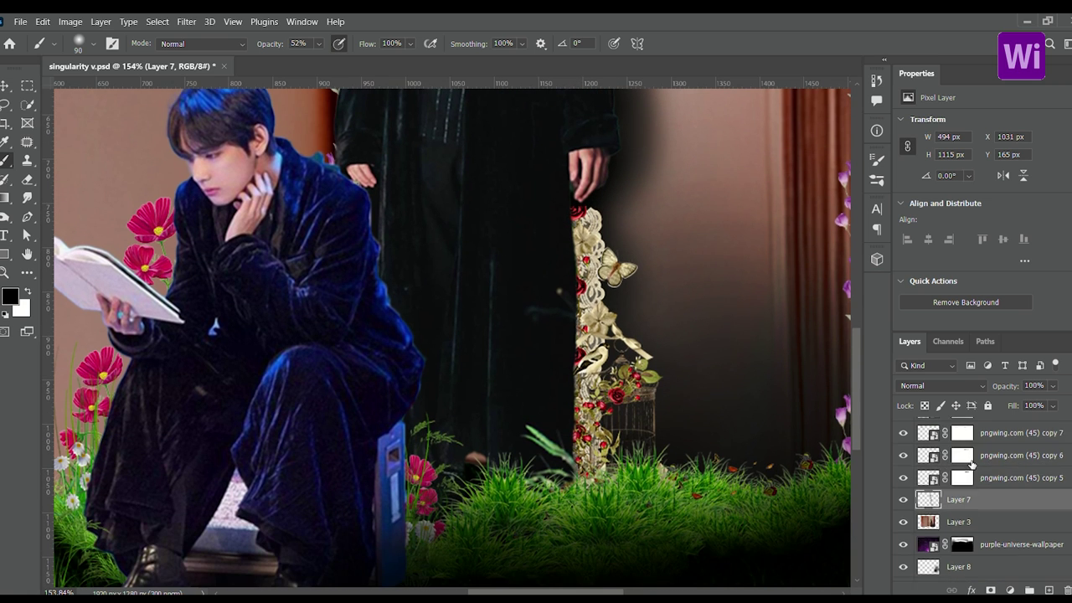
{"action": "left_click_drag", "start_coordinate": [590, 312], "coordinate": [590, 475]}
{"action": "scroll", "coordinate": [582, 260], "scroll_direction": "down", "scroll_amount": 5}
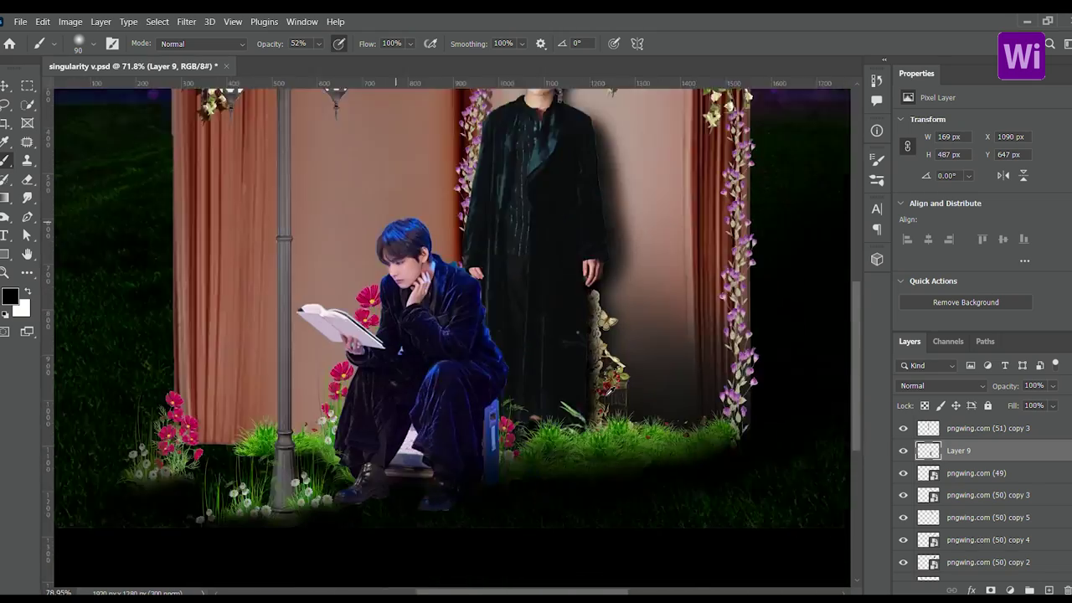
{"action": "scroll", "coordinate": [665, 483], "scroll_direction": "up", "scroll_amount": 6}
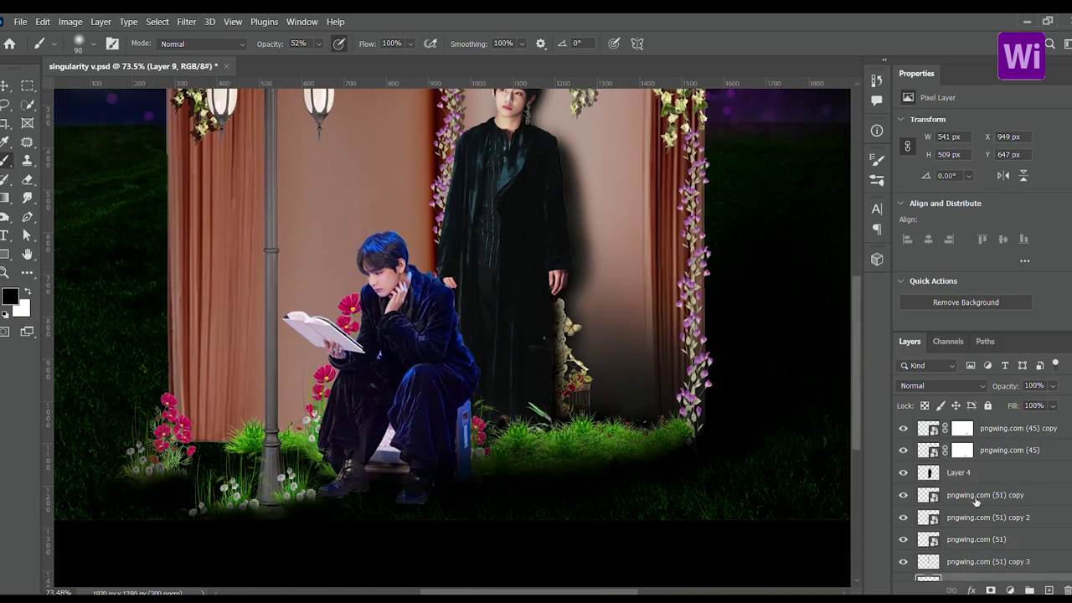
{"action": "scroll", "coordinate": [516, 406], "scroll_direction": "up", "scroll_amount": 5}
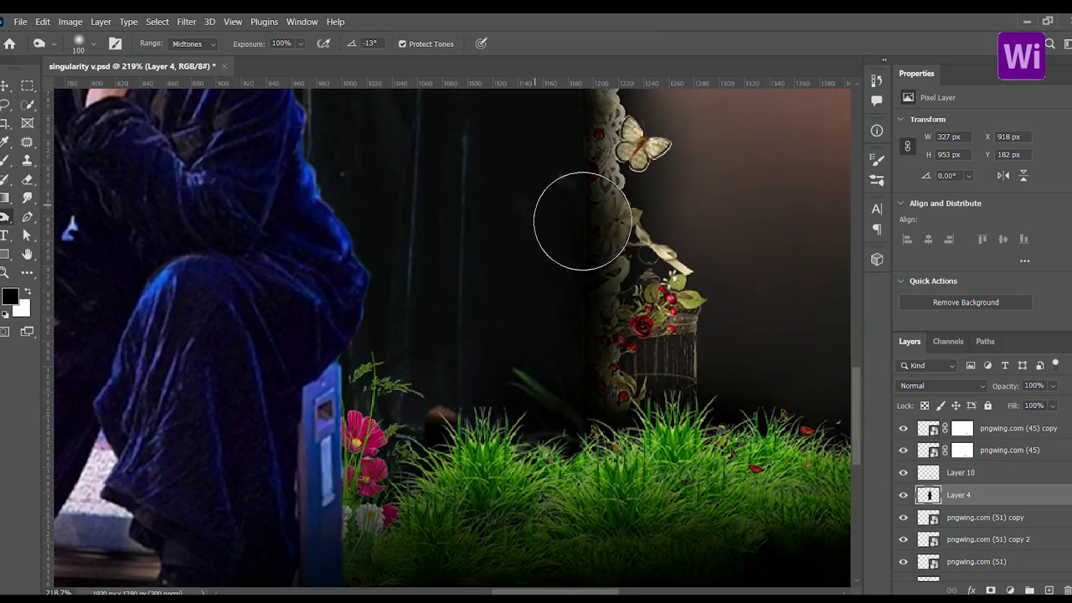
{"action": "scroll", "coordinate": [481, 416], "scroll_direction": "down", "scroll_amount": 3}
{"action": "scroll", "coordinate": [526, 466], "scroll_direction": "down", "scroll_amount": 5}
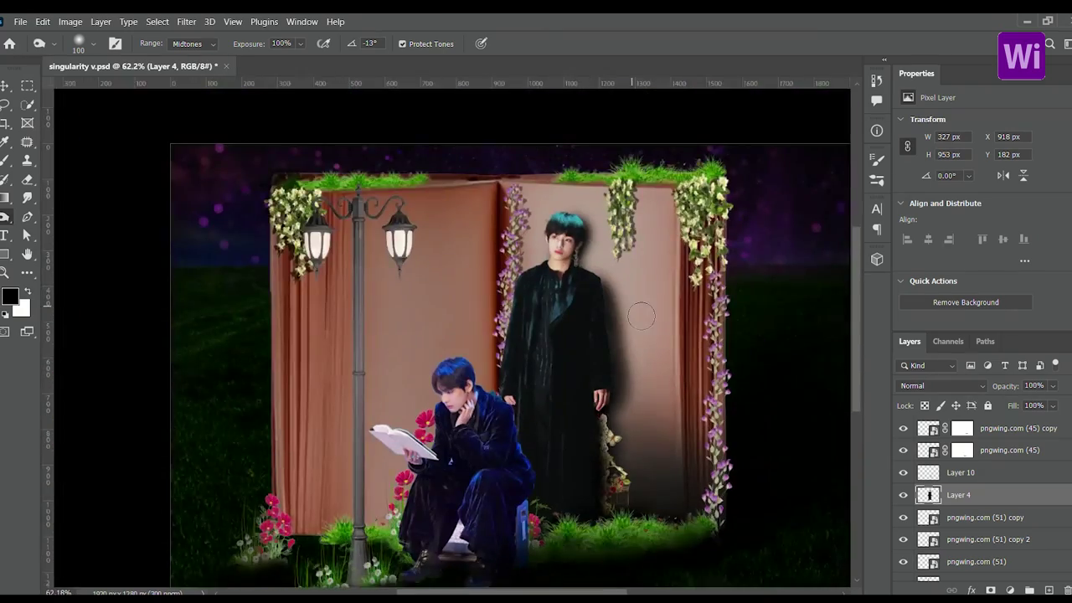
{"action": "scroll", "coordinate": [596, 375], "scroll_direction": "up", "scroll_amount": 7}
{"action": "scroll", "coordinate": [625, 494], "scroll_direction": "down", "scroll_amount": 2}
{"action": "scroll", "coordinate": [634, 438], "scroll_direction": "down", "scroll_amount": 3}
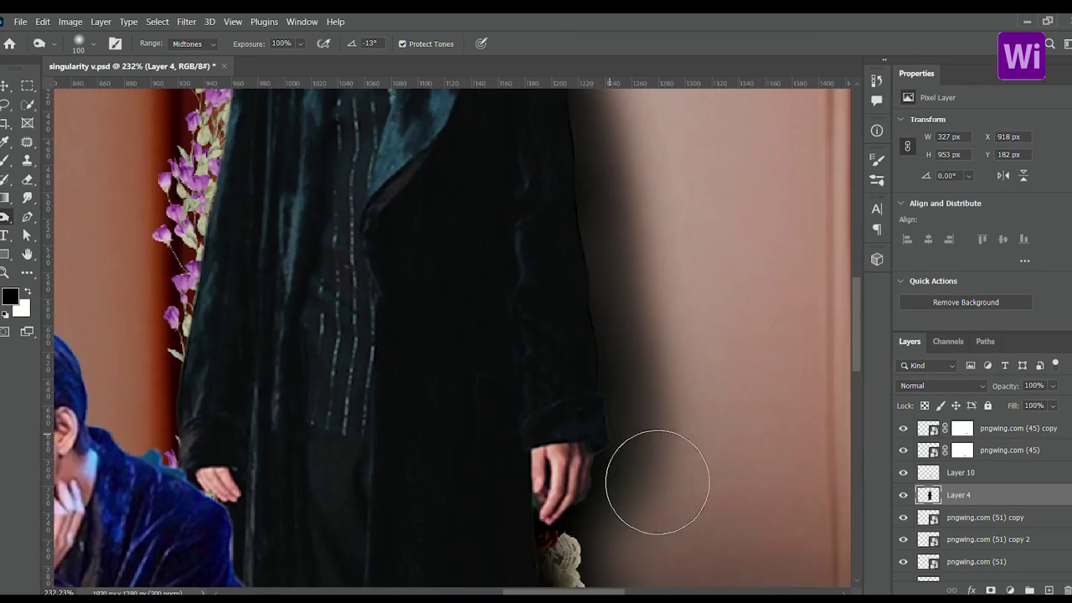
{"action": "scroll", "coordinate": [651, 466], "scroll_direction": "up", "scroll_amount": 2}
{"action": "scroll", "coordinate": [515, 343], "scroll_direction": "up", "scroll_amount": 8}
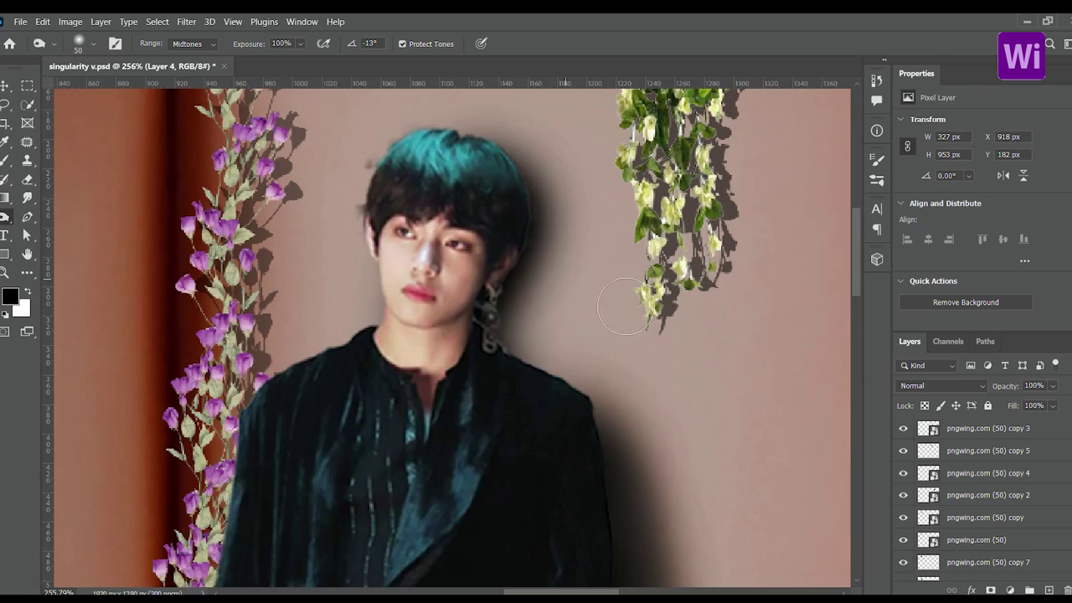
{"action": "scroll", "coordinate": [566, 258], "scroll_direction": "up", "scroll_amount": 2}
{"action": "scroll", "coordinate": [502, 276], "scroll_direction": "down", "scroll_amount": 10}
{"action": "key", "text": "v"}
{"action": "scroll", "coordinate": [374, 279], "scroll_direction": "down", "scroll_amount": 1}
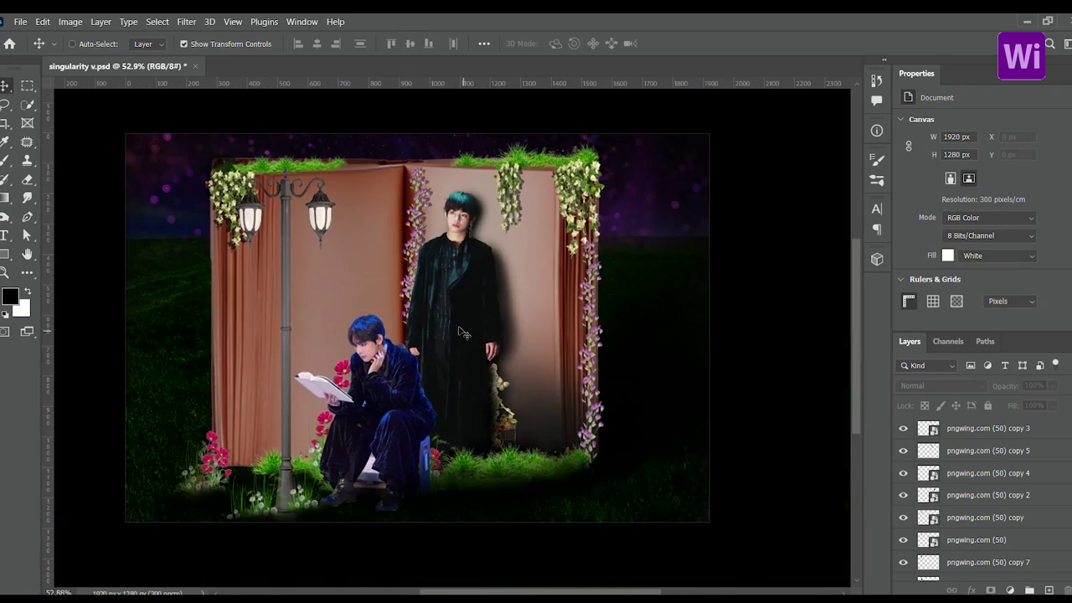
{"action": "scroll", "coordinate": [374, 279], "scroll_direction": "up", "scroll_amount": 1}
{"action": "scroll", "coordinate": [375, 279], "scroll_direction": "down", "scroll_amount": 1}
Add new glow layers, sample yellow, and paint light inside the left lantern
{"action": "left_click", "coordinate": [340, 418]}
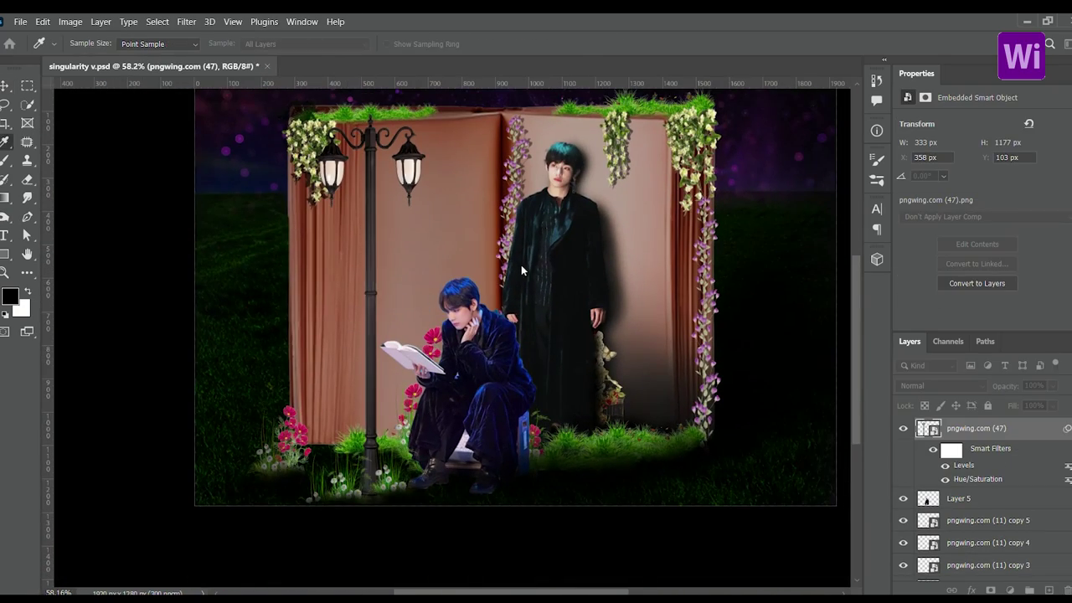
{"action": "left_click", "coordinate": [583, 528]}
{"action": "left_click", "coordinate": [1048, 590]}
{"action": "key", "text": "i"}
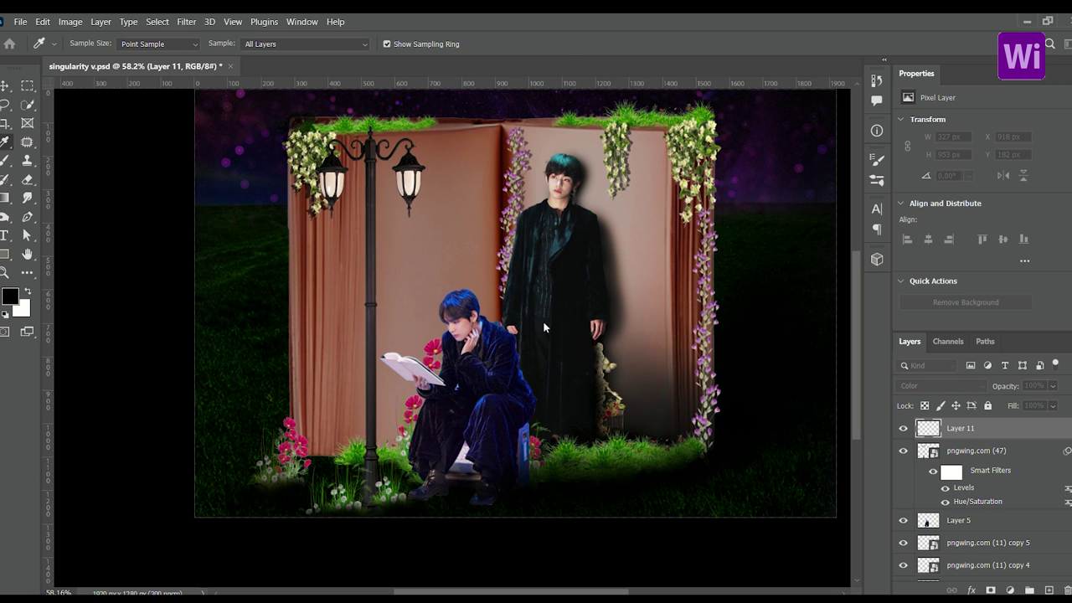
{"action": "key", "text": "b"}
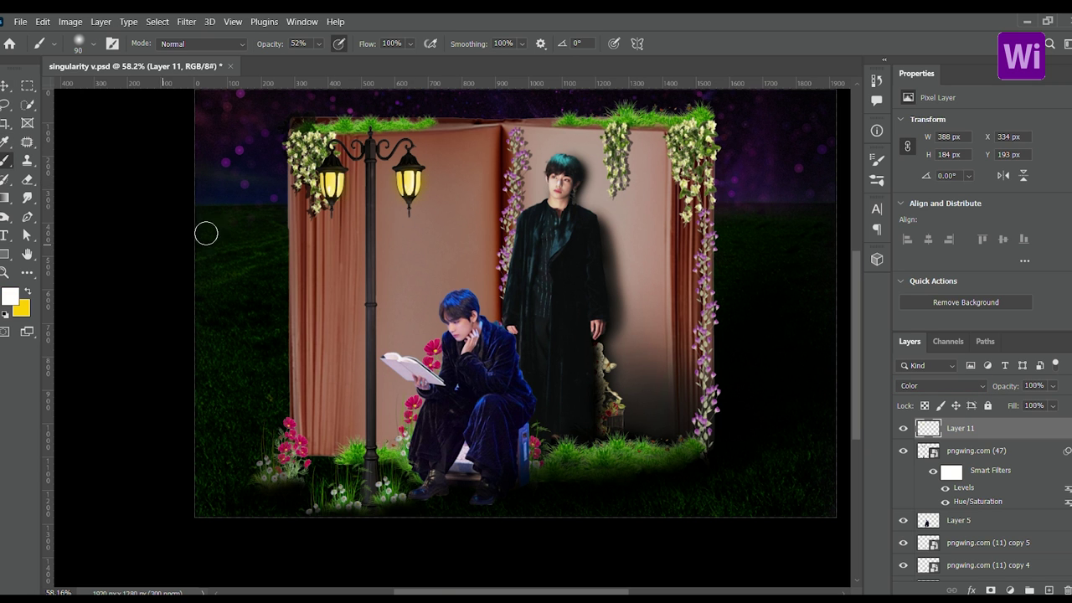
{"action": "scroll", "coordinate": [332, 180], "scroll_direction": "up", "scroll_amount": 5}
{"action": "key", "text": "bracketleft"}
{"action": "key", "text": "bracketleft"}
{"action": "key", "text": "bracketleft"}
{"action": "key", "text": "ctrl+shift+alt+n"}
{"action": "left_click_drag", "start_coordinate": [299, 180], "coordinate": [310, 180]}
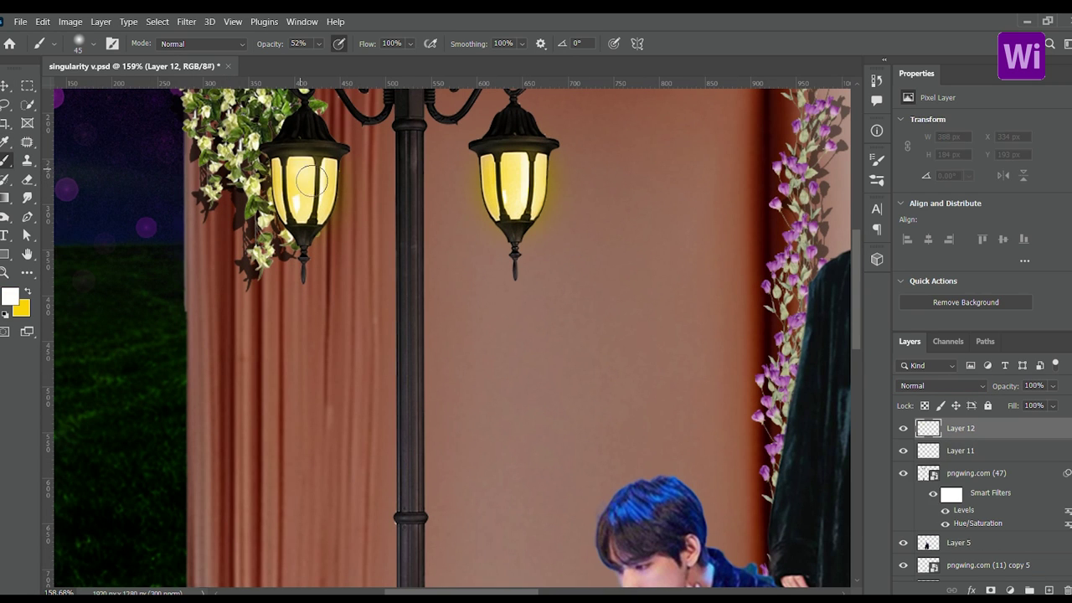
Erase excess lantern glow and paint a broad yellow glow beneath the right lantern
{"action": "key", "text": "e"}
{"action": "scroll", "coordinate": [323, 130], "scroll_direction": "up", "scroll_amount": 3}
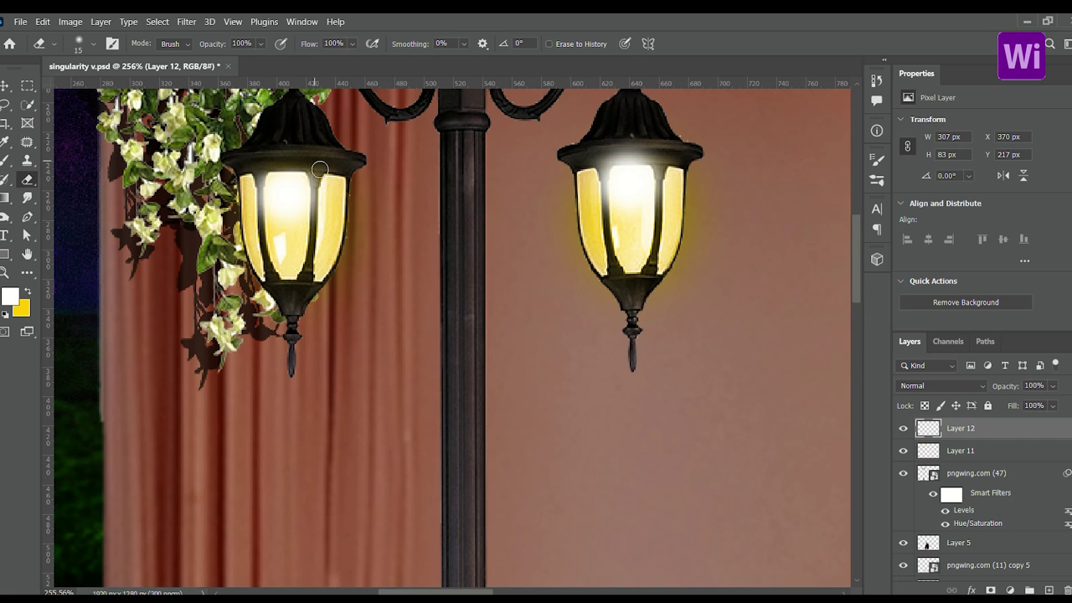
{"action": "scroll", "coordinate": [666, 222], "scroll_direction": "down", "scroll_amount": 5}
{"action": "key", "text": "b"}
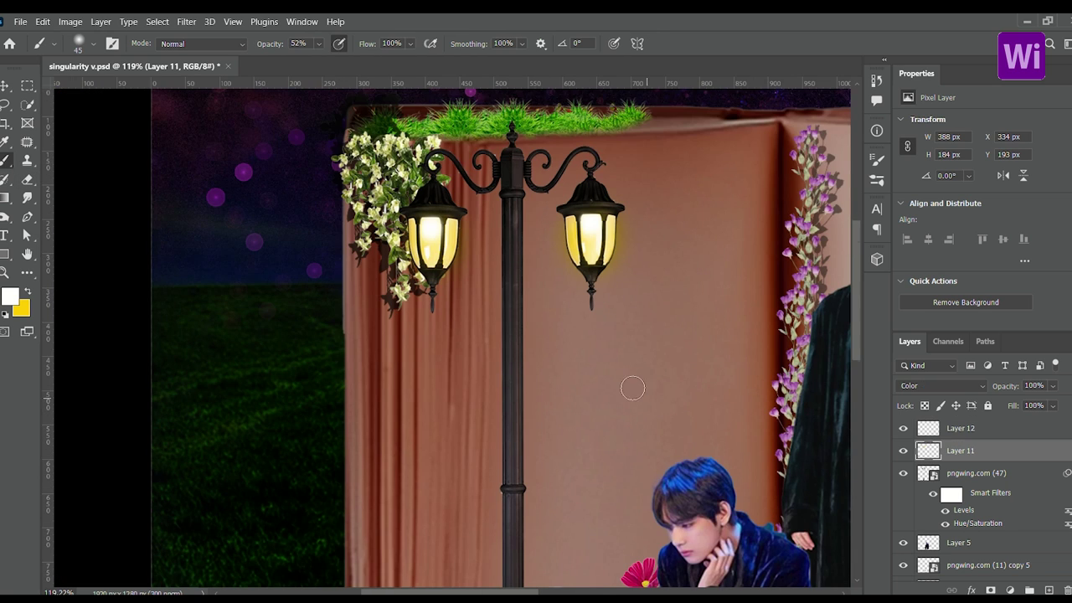
{"action": "key", "text": "alt+bracketleft"}
{"action": "scroll", "coordinate": [837, 569], "scroll_direction": "up", "scroll_amount": 3}
{"action": "left_click_drag", "start_coordinate": [655, 249], "coordinate": [637, 352]}
{"action": "scroll", "coordinate": [502, 256], "scroll_direction": "down", "scroll_amount": 2}
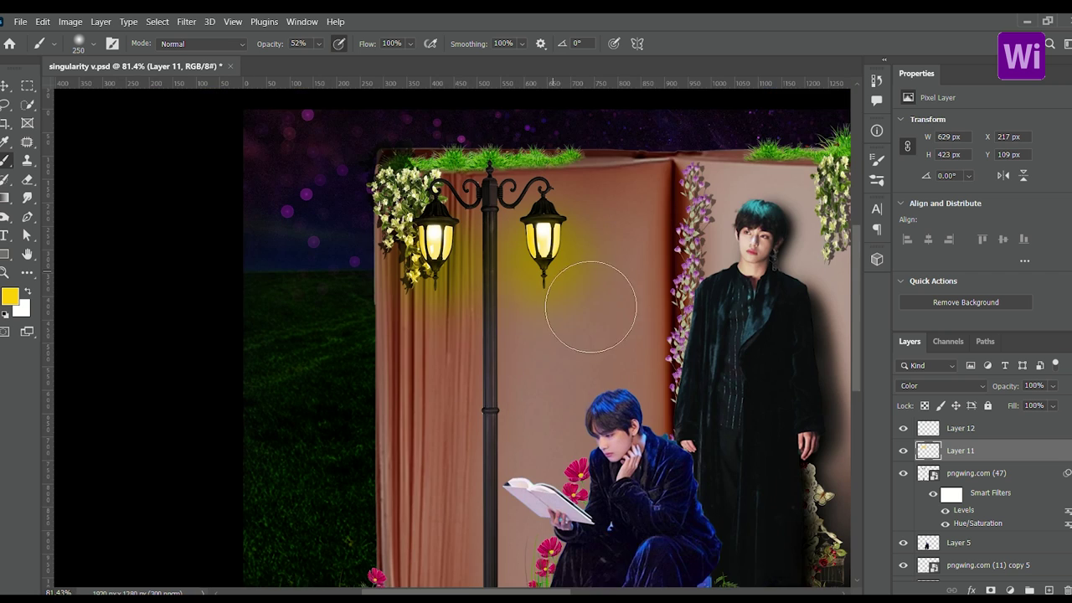
{"action": "scroll", "coordinate": [528, 266], "scroll_direction": "up", "scroll_amount": 2}
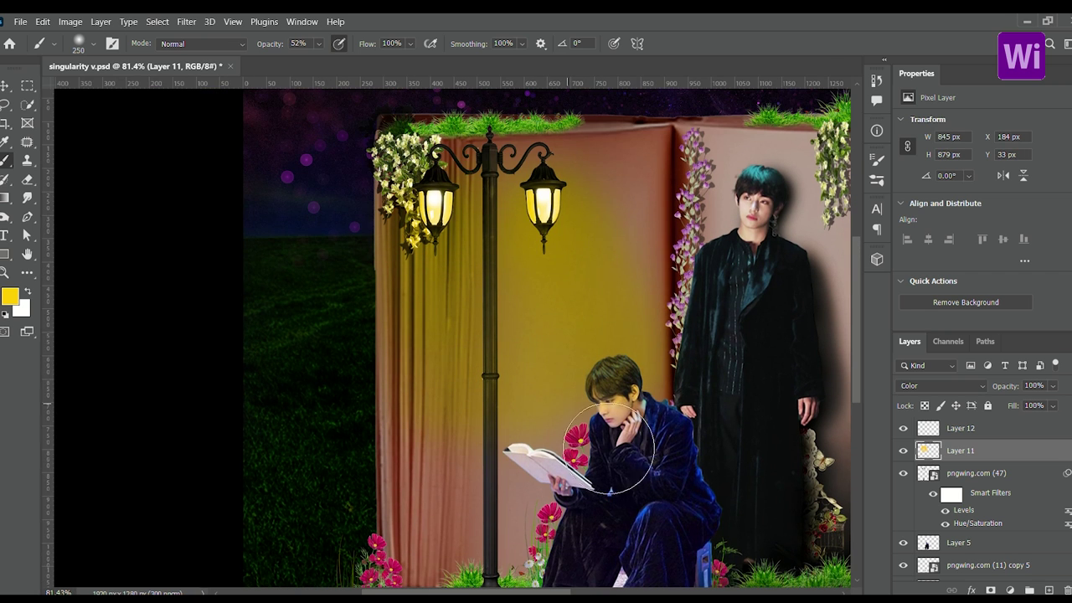
{"action": "scroll", "coordinate": [618, 369], "scroll_direction": "down", "scroll_amount": 2}
{"action": "scroll", "coordinate": [442, 335], "scroll_direction": "down", "scroll_amount": 3}
Trim the glow with the Eraser and wash the book's pages in yellow light
{"action": "key", "text": "e"}
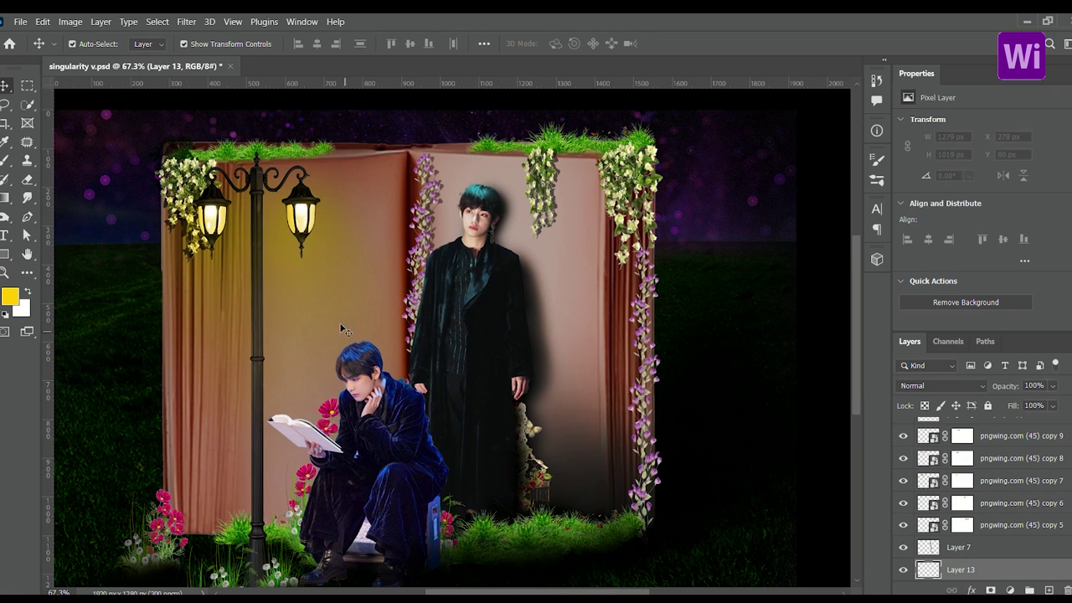
{"action": "left_click_drag", "start_coordinate": [463, 199], "coordinate": [599, 532]}
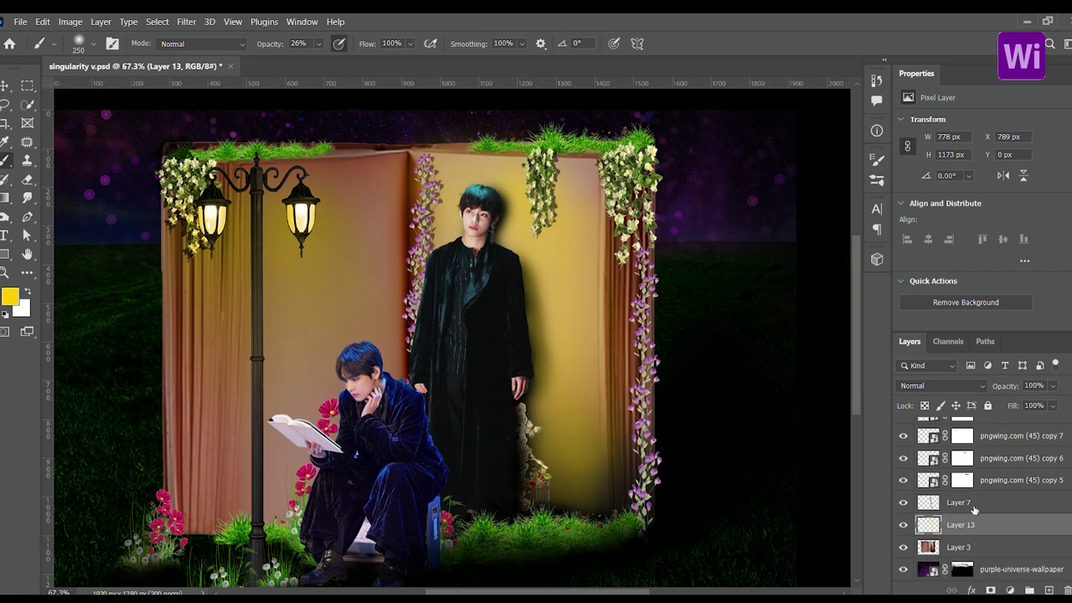
{"action": "scroll", "coordinate": [321, 412], "scroll_direction": "up", "scroll_amount": 3}
{"action": "scroll", "coordinate": [410, 423], "scroll_direction": "up", "scroll_amount": 2}
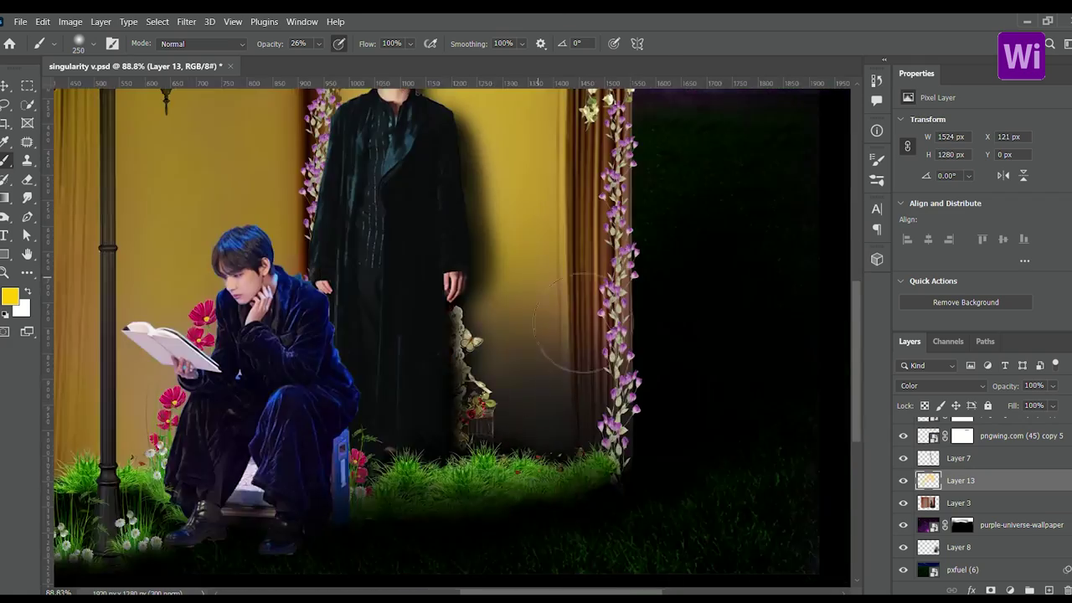
{"action": "scroll", "coordinate": [410, 423], "scroll_direction": "down", "scroll_amount": 4}
{"action": "scroll", "coordinate": [325, 570], "scroll_direction": "up", "scroll_amount": 5}
{"action": "scroll", "coordinate": [325, 570], "scroll_direction": "down", "scroll_amount": 2}
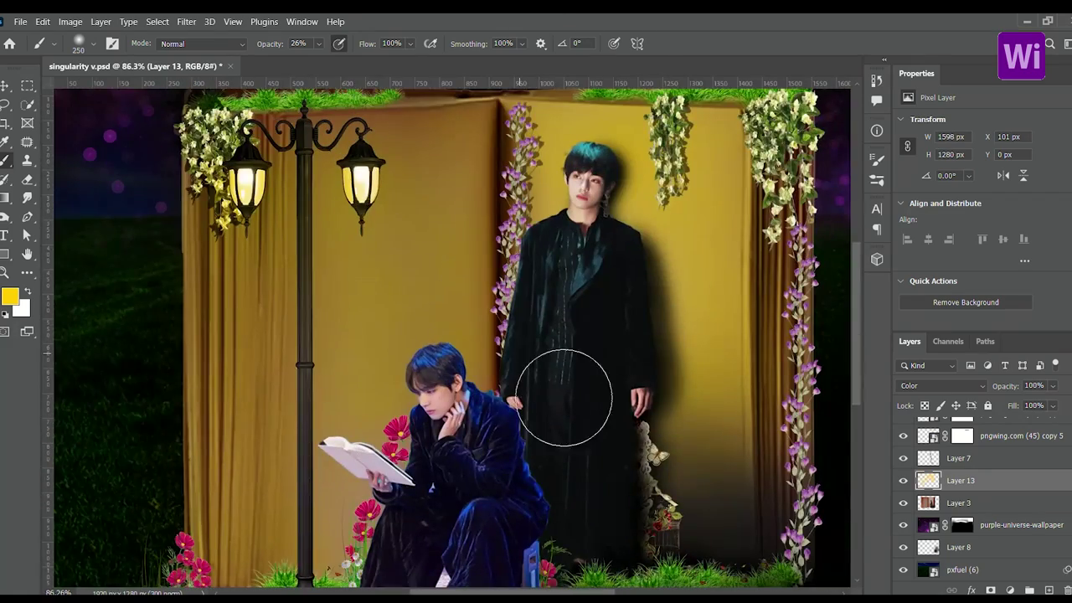
{"action": "scroll", "coordinate": [563, 398], "scroll_direction": "down", "scroll_amount": 2}
{"action": "scroll", "coordinate": [578, 335], "scroll_direction": "down", "scroll_amount": 1}
{"action": "scroll", "coordinate": [598, 237], "scroll_direction": "up", "scroll_amount": 2}
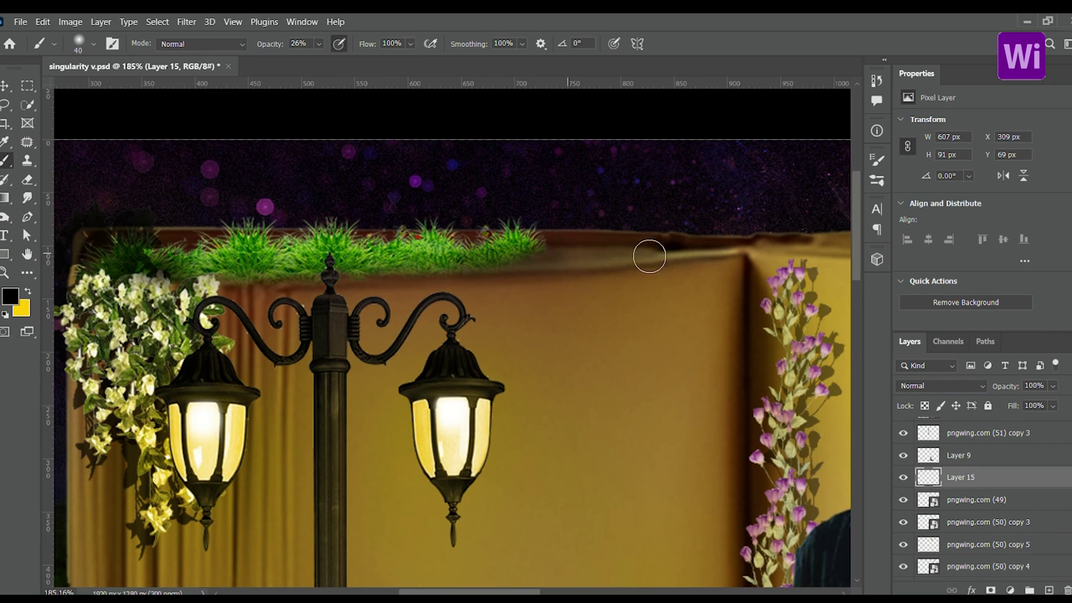
Shade beneath the grass edge along the book's top with low-opacity black strokes
{"action": "mouse_move", "coordinate": [366, 289]}
{"action": "left_mouse_down"}
{"action": "mouse_move", "coordinate": [721, 268]}
{"action": "mouse_move", "coordinate": [338, 282]}
{"action": "left_mouse_up"}
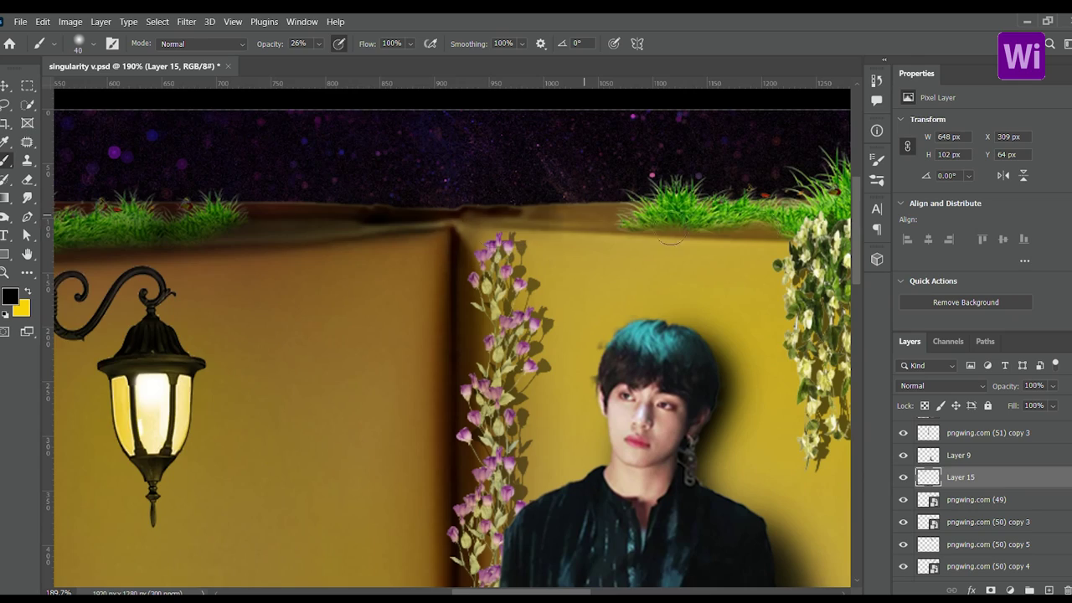
{"action": "scroll", "coordinate": [670, 239], "scroll_direction": "right", "scroll_amount": 5}
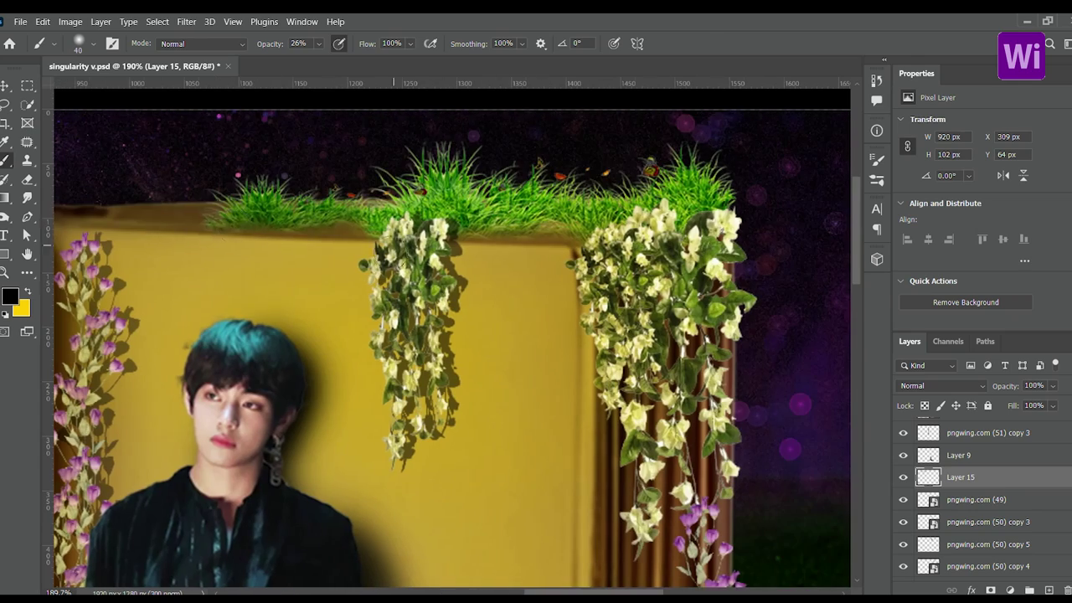
{"action": "left_click_drag", "start_coordinate": [118, 222], "coordinate": [655, 273]}
{"action": "scroll", "coordinate": [656, 272], "scroll_direction": "down", "scroll_amount": 2}
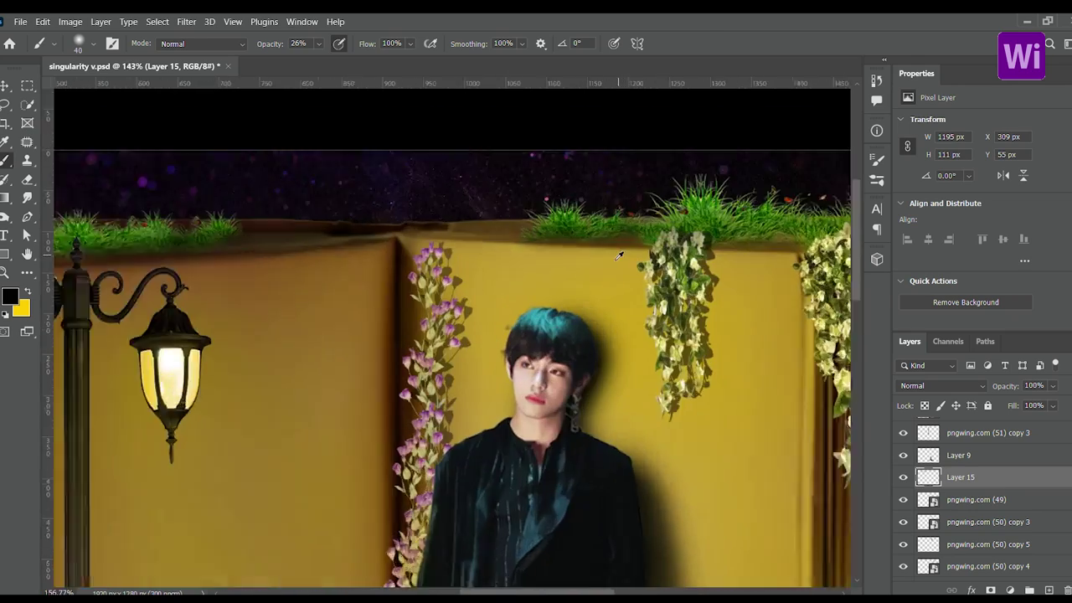
{"action": "scroll", "coordinate": [403, 149], "scroll_direction": "up", "scroll_amount": 3}
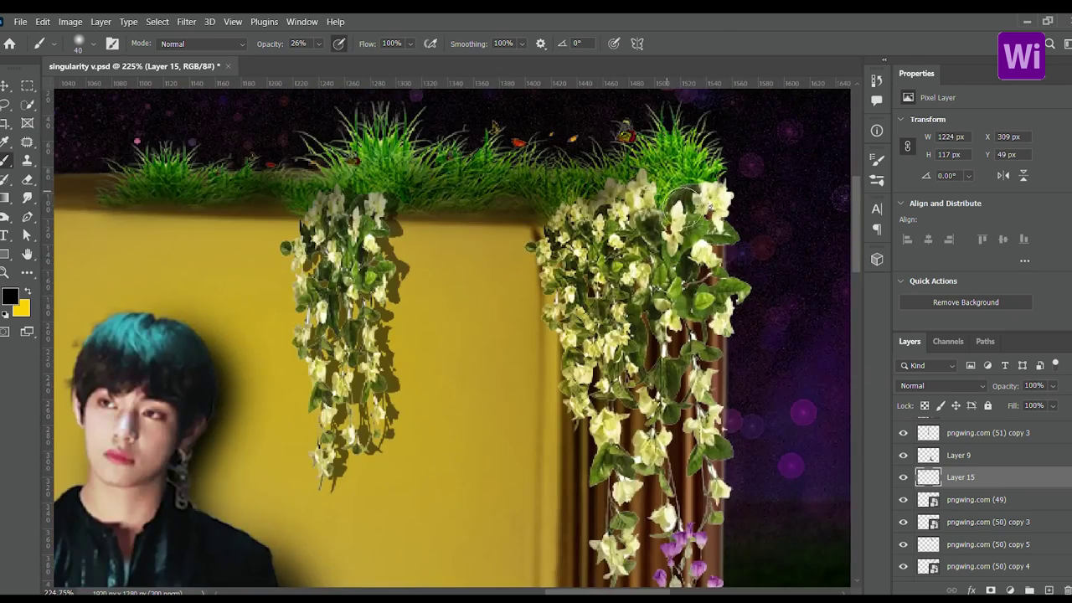
{"action": "left_click_drag", "start_coordinate": [502, 212], "coordinate": [712, 268]}
{"action": "scroll", "coordinate": [712, 268], "scroll_direction": "down", "scroll_amount": 2}
{"action": "left_click_drag", "start_coordinate": [712, 218], "coordinate": [690, 434]}
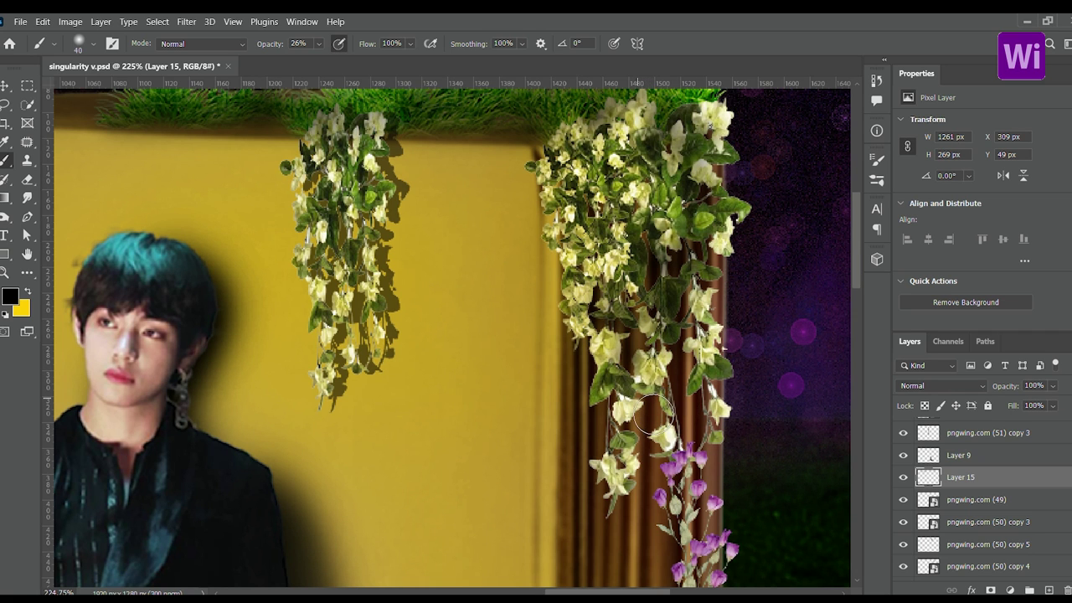
Paint a small soft shadow beside the right hanging flower vine
{"action": "left_click_drag", "start_coordinate": [652, 402], "coordinate": [653, 423]}
{"action": "scroll", "coordinate": [652, 418], "scroll_direction": "down", "scroll_amount": 3}
{"action": "scroll", "coordinate": [778, 388], "scroll_direction": "up", "scroll_amount": 2}
{"action": "scroll", "coordinate": [779, 388], "scroll_direction": "up", "scroll_amount": 2}
{"action": "scroll", "coordinate": [659, 312], "scroll_direction": "down", "scroll_amount": 2}
{"action": "left_click", "coordinate": [659, 312], "text": "ctrl"}
{"action": "scroll", "coordinate": [659, 311], "scroll_direction": "down", "scroll_amount": 2}
Enlarge the brush to 80 and paint soft black shadows along the purple vines on Layer 16
{"action": "scroll", "coordinate": [620, 285], "scroll_direction": "up", "scroll_amount": 2}
{"action": "scroll", "coordinate": [600, 250], "scroll_direction": "up", "scroll_amount": 2}
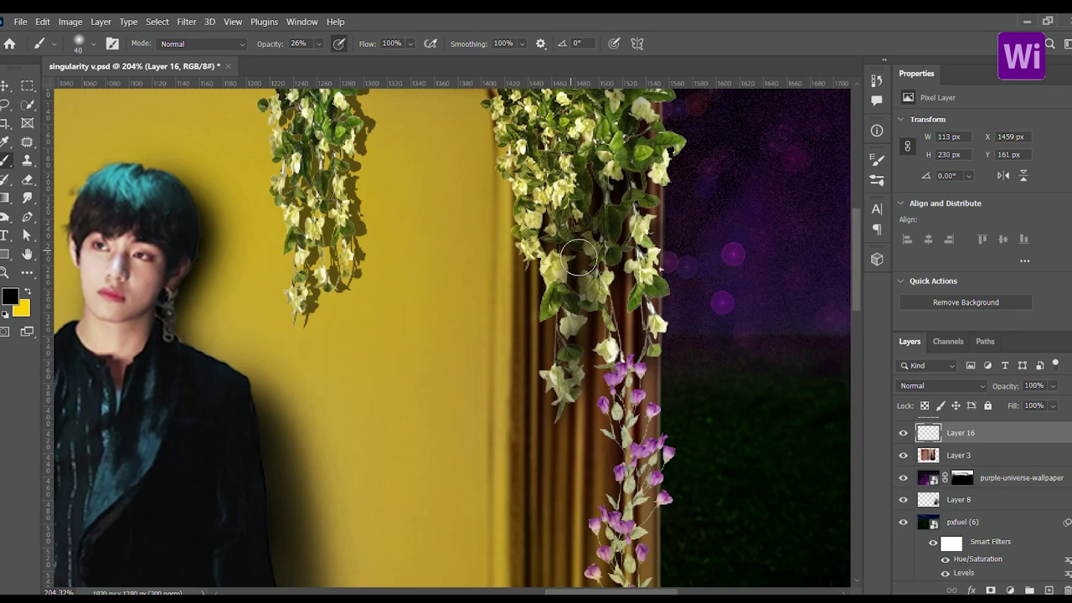
{"action": "key", "text": "bracketright"}
{"action": "key", "text": "bracketright"}
{"action": "key", "text": "bracketright"}
{"action": "scroll", "coordinate": [624, 389], "scroll_direction": "down", "scroll_amount": 3}
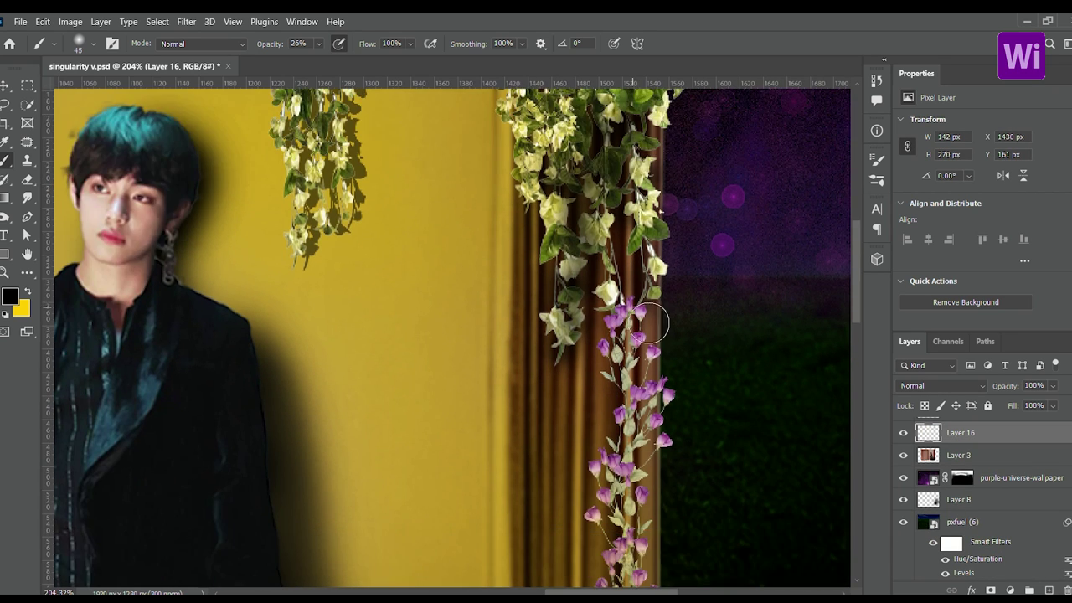
{"action": "scroll", "coordinate": [678, 388], "scroll_direction": "down", "scroll_amount": 3}
{"action": "scroll", "coordinate": [678, 360], "scroll_direction": "down", "scroll_amount": 3}
{"action": "scroll", "coordinate": [662, 368], "scroll_direction": "down", "scroll_amount": 3}
{"action": "scroll", "coordinate": [661, 369], "scroll_direction": "down", "scroll_amount": 2}
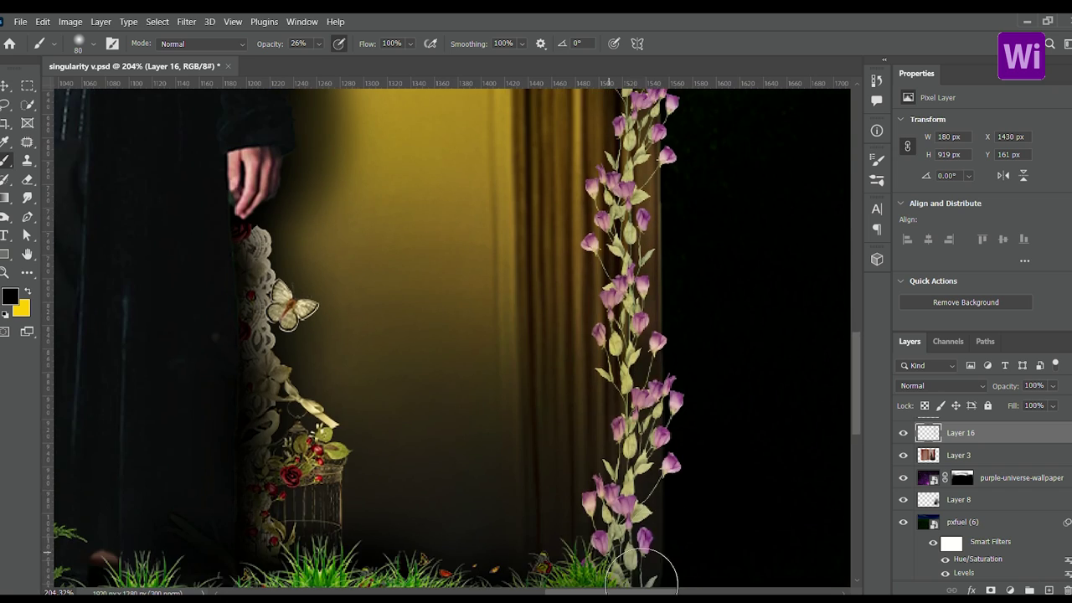
{"action": "scroll", "coordinate": [631, 472], "scroll_direction": "down", "scroll_amount": 2}
{"action": "scroll", "coordinate": [634, 444], "scroll_direction": "down", "scroll_amount": 1}
{"action": "scroll", "coordinate": [599, 371], "scroll_direction": "up", "scroll_amount": 2}
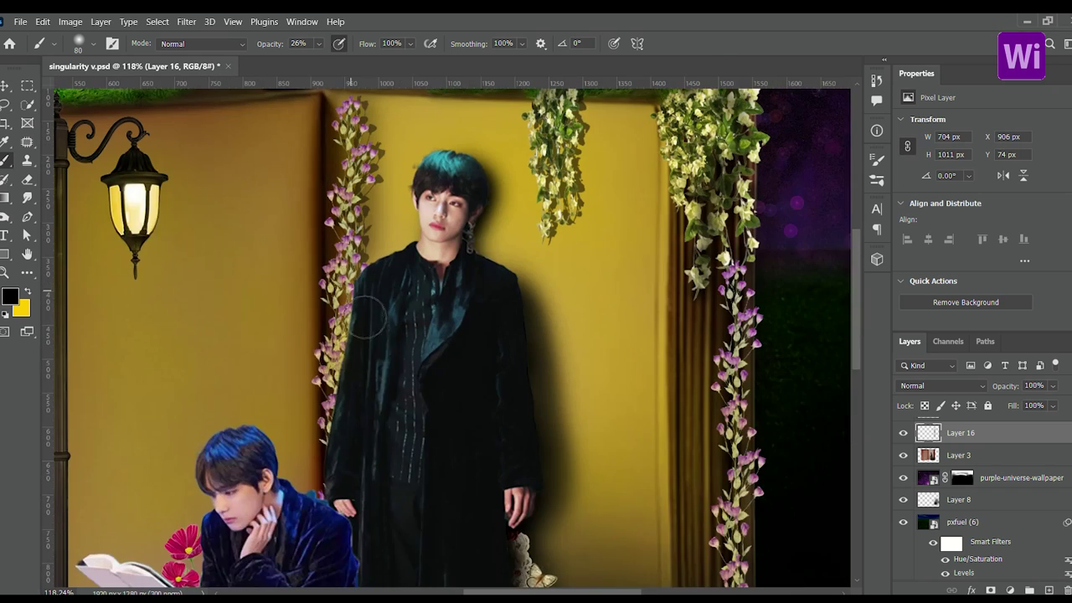
{"action": "scroll", "coordinate": [647, 189], "scroll_direction": "up", "scroll_amount": 2}
{"action": "scroll", "coordinate": [597, 265], "scroll_direction": "down", "scroll_amount": 2}
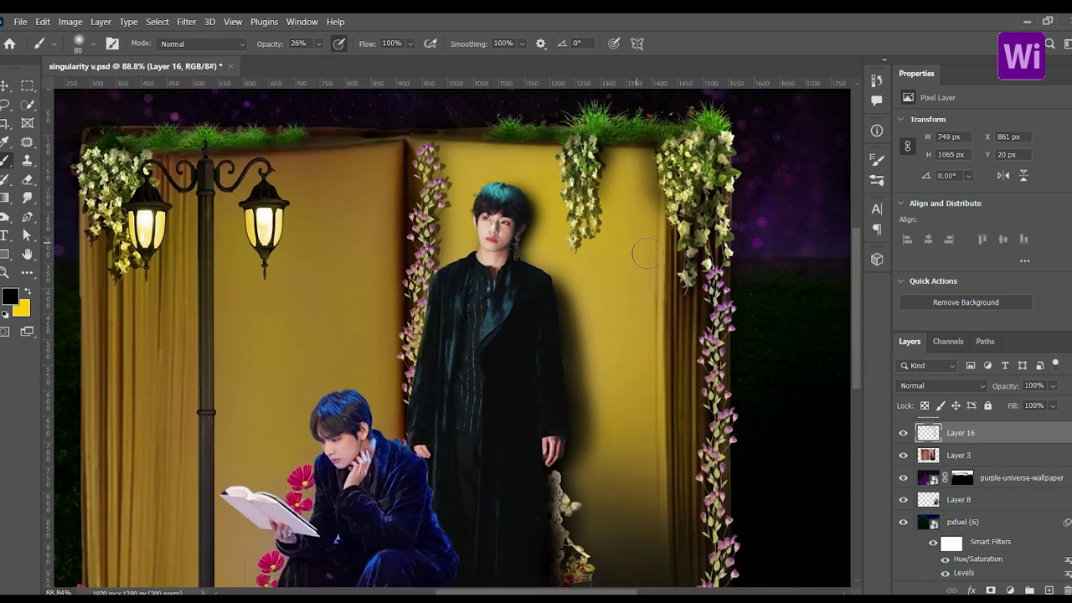
{"action": "scroll", "coordinate": [327, 234], "scroll_direction": "up", "scroll_amount": 2}
{"action": "scroll", "coordinate": [659, 257], "scroll_direction": "down", "scroll_amount": 1}
{"action": "scroll", "coordinate": [659, 258], "scroll_direction": "up", "scroll_amount": 1}
{"action": "scroll", "coordinate": [659, 225], "scroll_direction": "up", "scroll_amount": 1}
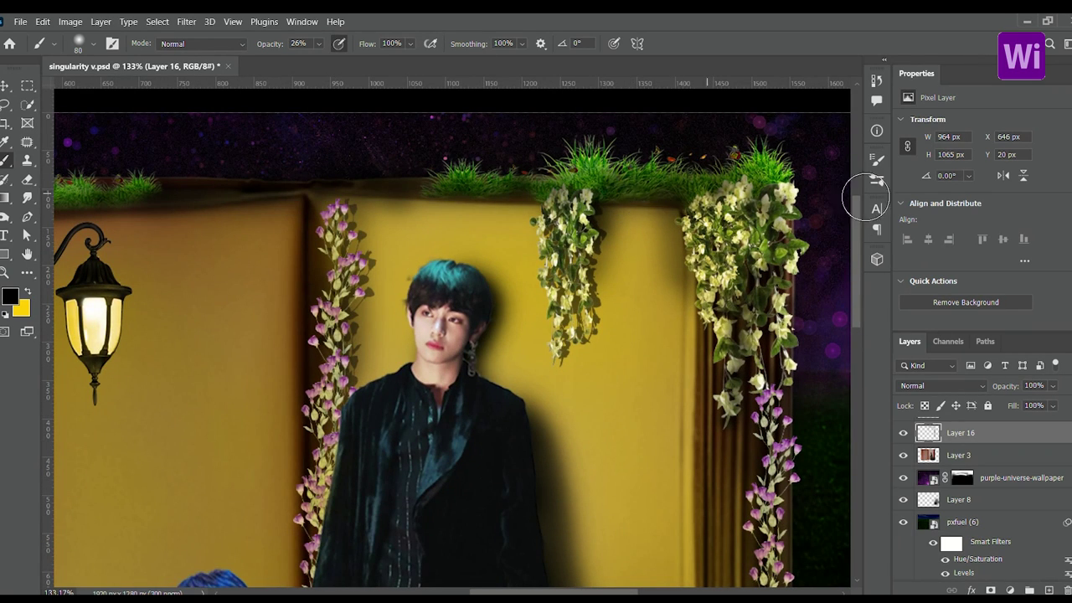
{"action": "scroll", "coordinate": [356, 335], "scroll_direction": "down", "scroll_amount": 1}
{"action": "scroll", "coordinate": [354, 419], "scroll_direction": "down", "scroll_amount": 2}
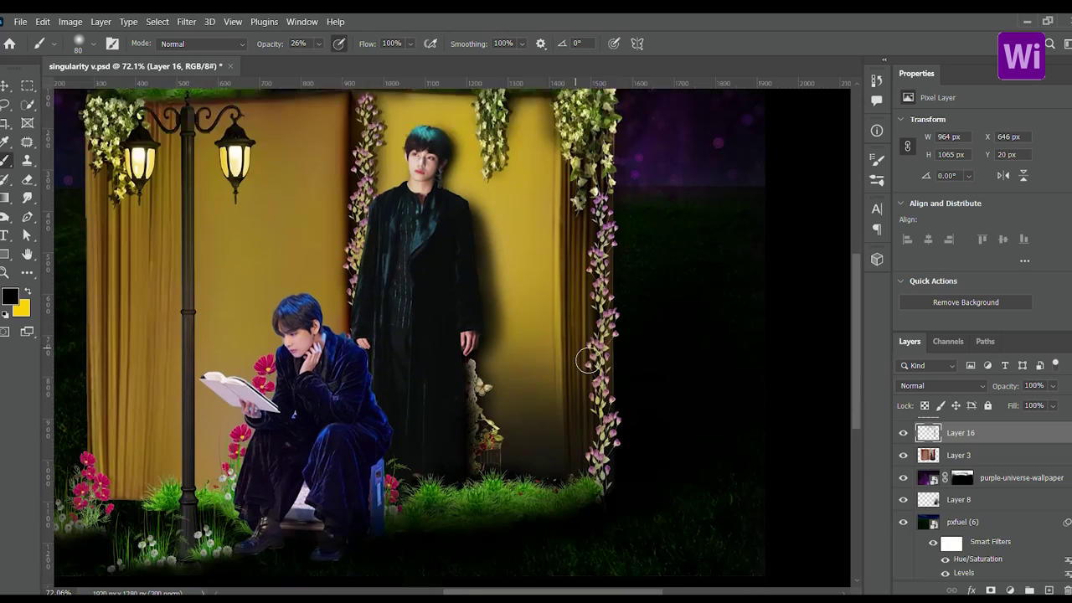
{"action": "scroll", "coordinate": [642, 420], "scroll_direction": "up", "scroll_amount": 2}
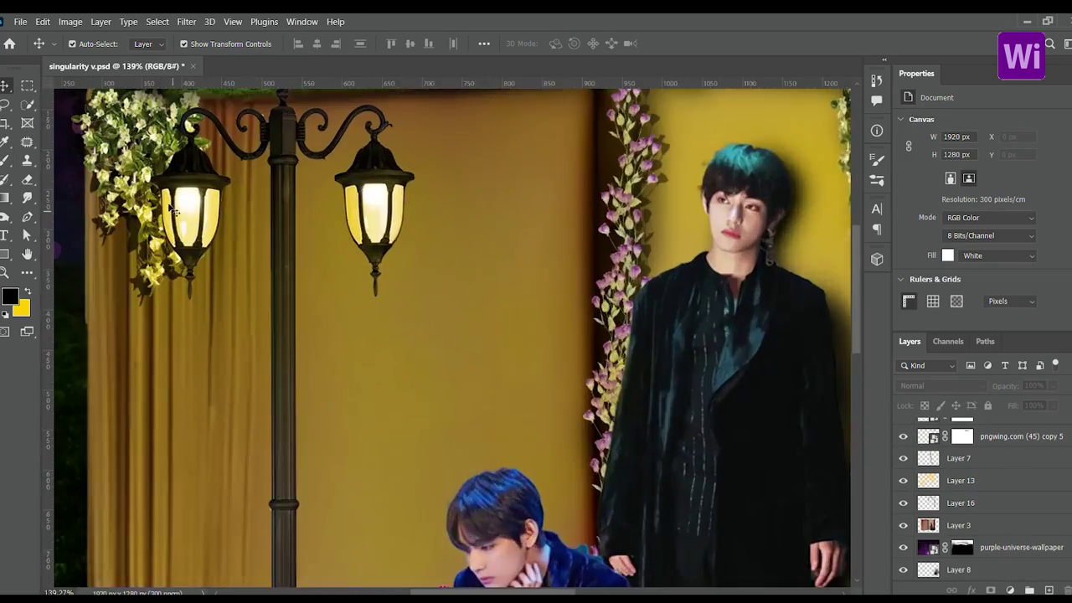
Add new Layers 18 and 19 and brush soft dark shading around the seated figure's feet
{"action": "scroll", "coordinate": [172, 209], "scroll_direction": "down", "scroll_amount": 3}
{"action": "scroll", "coordinate": [335, 335], "scroll_direction": "up", "scroll_amount": 2}
{"action": "scroll", "coordinate": [419, 419], "scroll_direction": "down", "scroll_amount": 2}
{"action": "scroll", "coordinate": [435, 480], "scroll_direction": "down", "scroll_amount": 1}
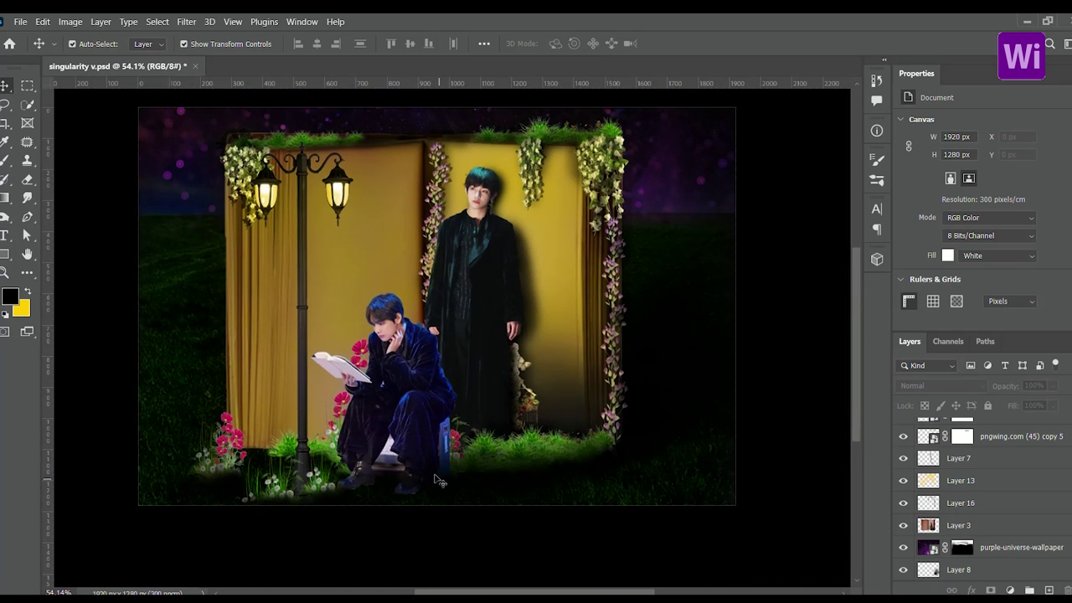
{"action": "scroll", "coordinate": [435, 480], "scroll_direction": "up", "scroll_amount": 3}
{"action": "key", "text": "ctrl+shift+alt+n"}
{"action": "key", "text": "b"}
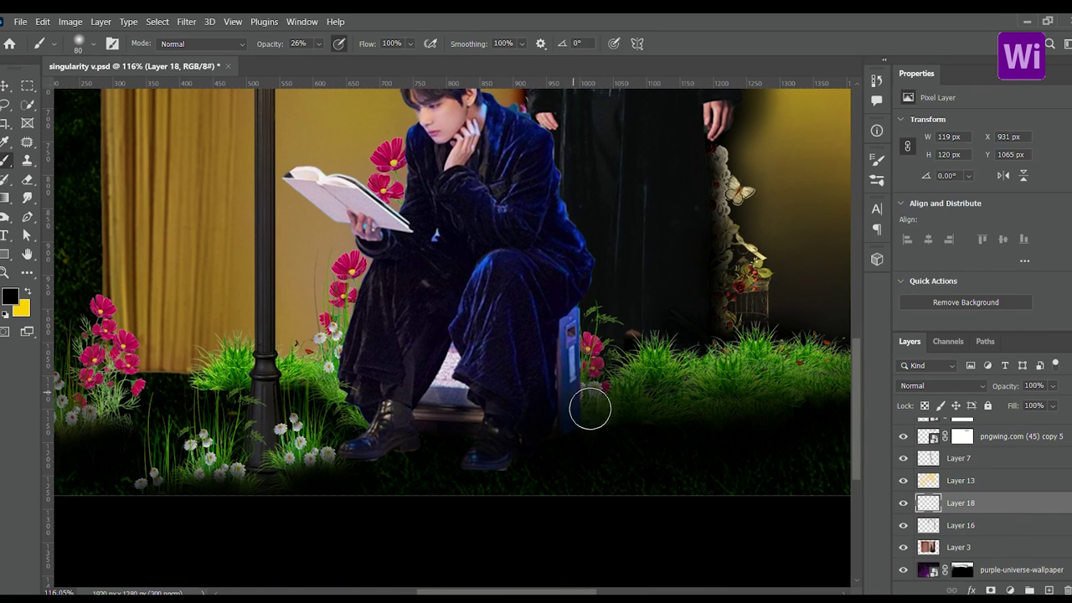
{"action": "key", "text": "alt+bracketleft"}
{"action": "key", "text": "alt+bracketleft"}
{"action": "scroll", "coordinate": [375, 374], "scroll_direction": "down", "scroll_amount": 2}
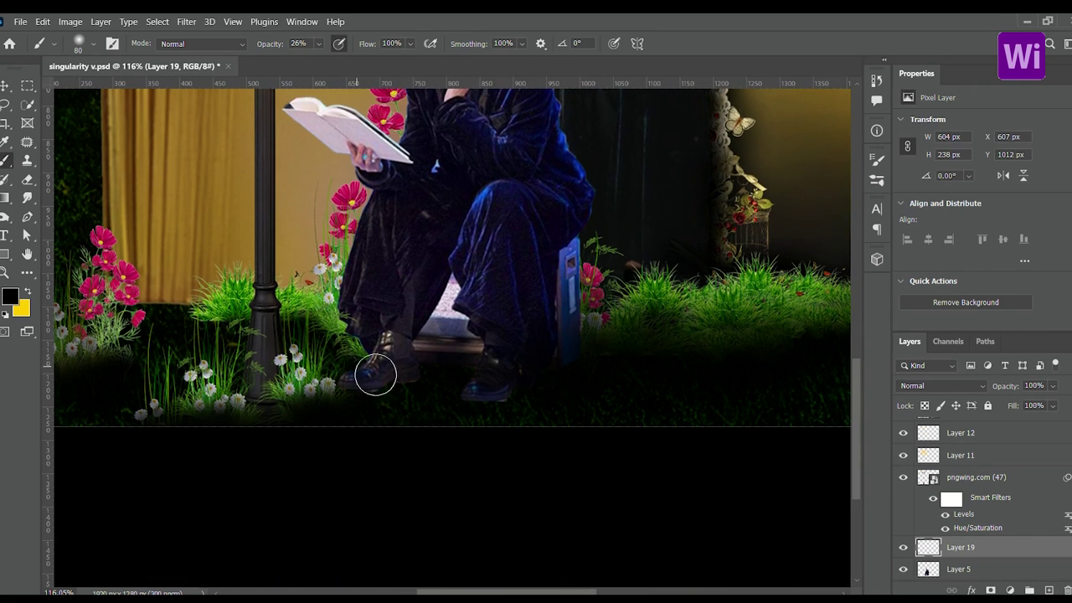
{"action": "scroll", "coordinate": [223, 335], "scroll_direction": "down", "scroll_amount": 2}
{"action": "scroll", "coordinate": [557, 433], "scroll_direction": "up", "scroll_amount": 1}
{"action": "scroll", "coordinate": [660, 421], "scroll_direction": "down", "scroll_amount": 3}
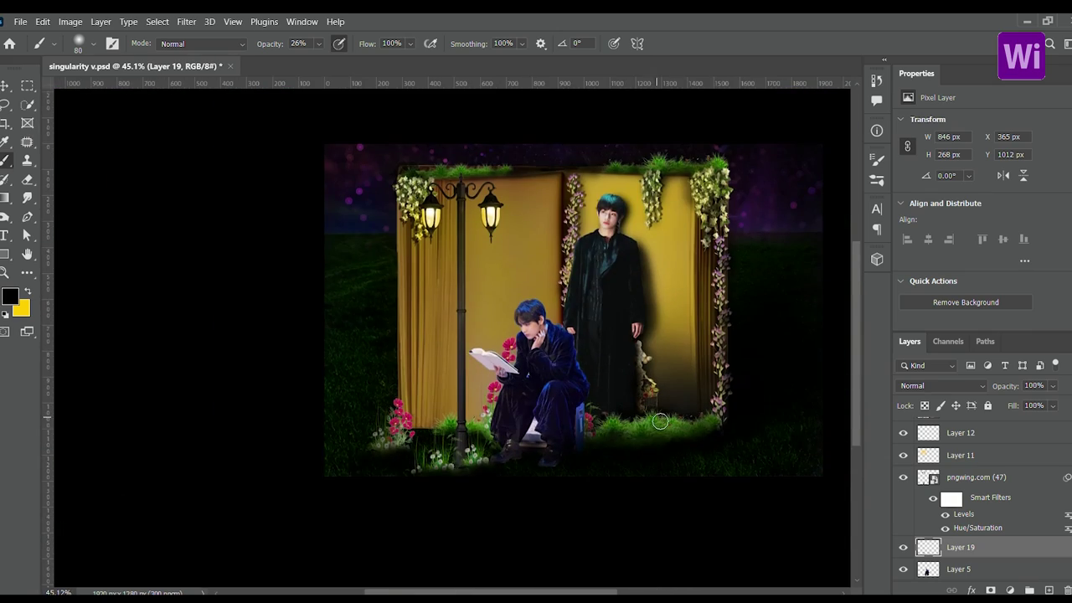
{"action": "scroll", "coordinate": [788, 153], "scroll_direction": "up", "scroll_amount": 1}
{"action": "scroll", "coordinate": [754, 142], "scroll_direction": "up", "scroll_amount": 4}
Give the grass on top of the book a warmer golden-brown tint
{"action": "key", "text": "v"}
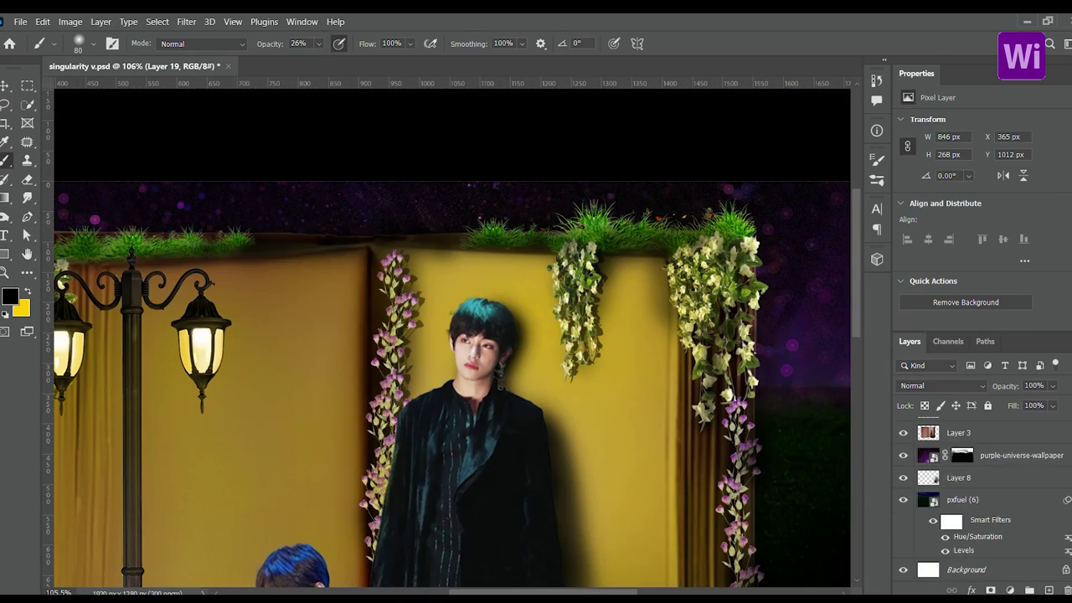
{"action": "left_click", "coordinate": [591, 210]}
{"action": "left_click", "coordinate": [539, 172]}
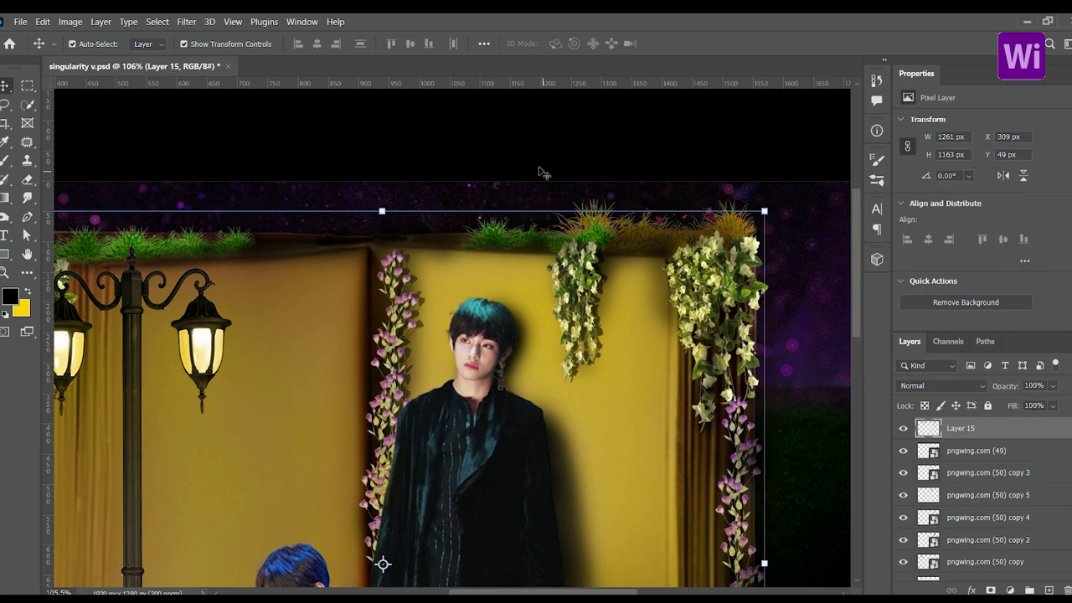
{"action": "scroll", "coordinate": [925, 469], "scroll_direction": "up", "scroll_amount": 2}
Select the grass layers pngwing.com (45) copy 6 and copy 7
{"action": "left_click", "coordinate": [1013, 570]}
{"action": "key", "text": "i"}
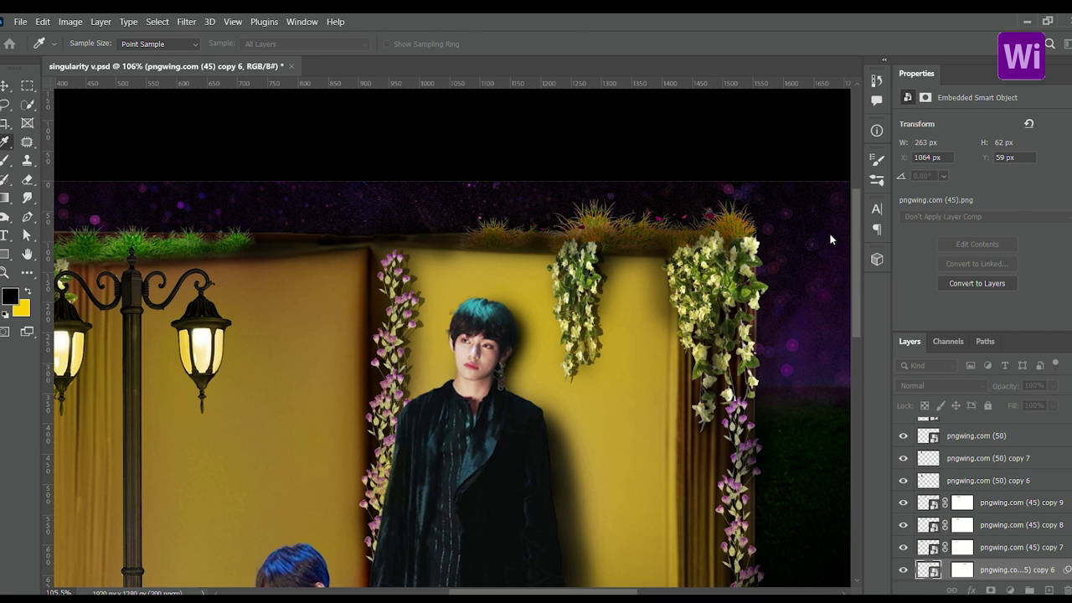
{"action": "scroll", "coordinate": [646, 186], "scroll_direction": "down", "scroll_amount": 3}
{"action": "scroll", "coordinate": [645, 187], "scroll_direction": "up", "scroll_amount": 3}
{"action": "key", "text": "v"}
{"action": "left_click", "coordinate": [310, 240]}
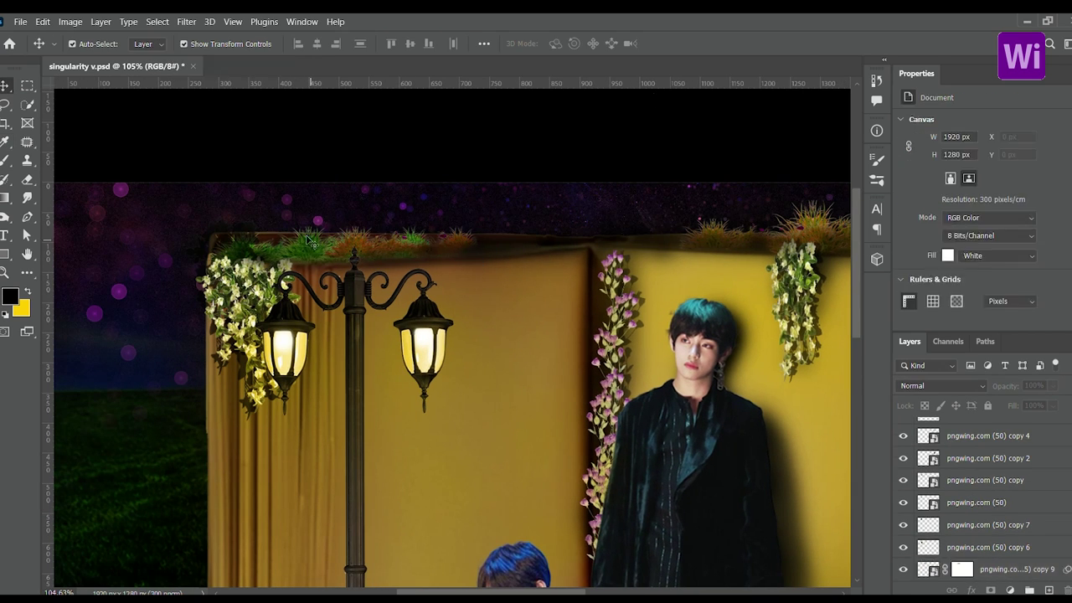
{"action": "key", "text": "i"}
{"action": "left_click", "coordinate": [268, 249], "text": "ctrl"}
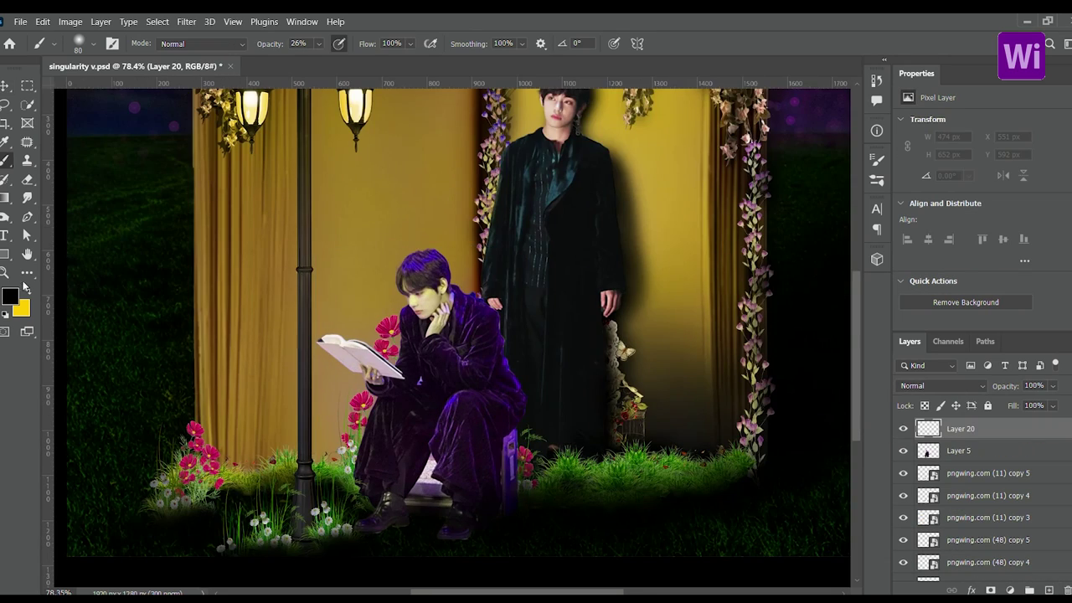
Paint yellow over the seated figure's face on Color-blend Layer 20, erasing overspill
{"action": "left_click", "coordinate": [27, 289]}
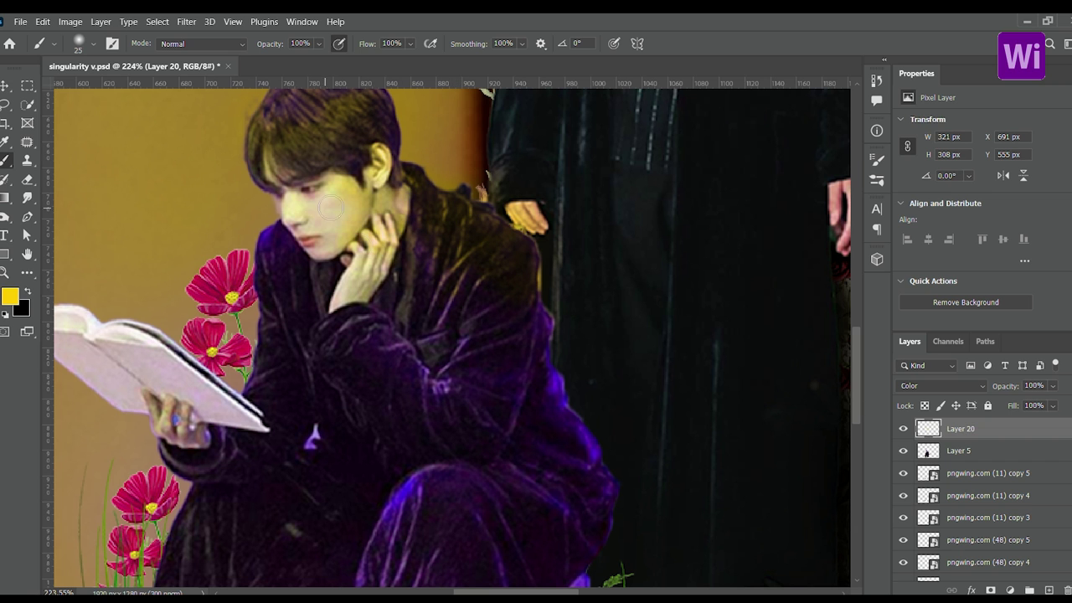
{"action": "scroll", "coordinate": [462, 377], "scroll_direction": "down", "scroll_amount": 3}
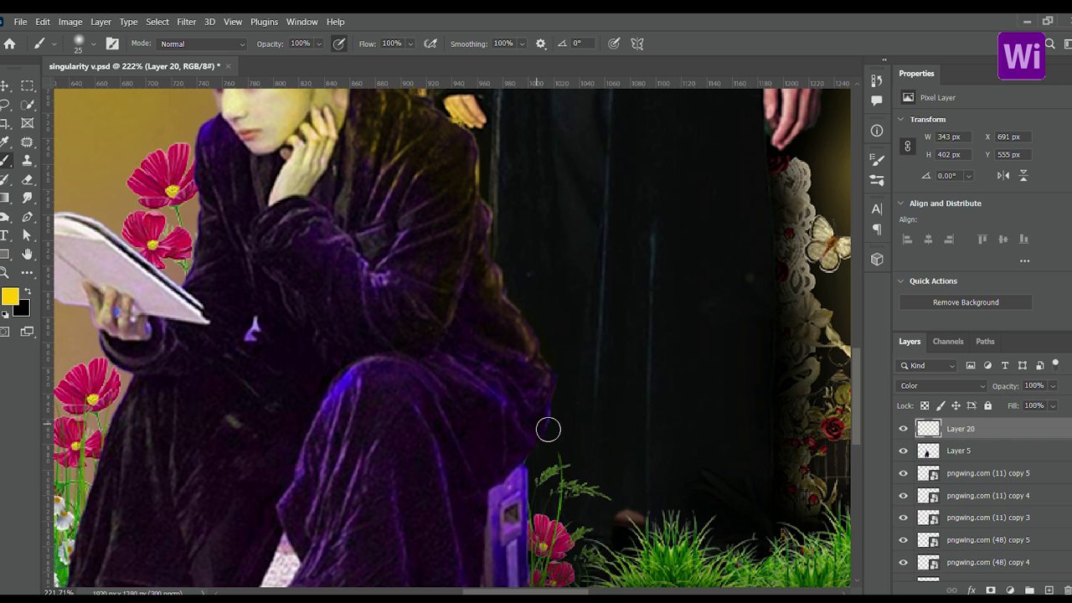
{"action": "scroll", "coordinate": [500, 452], "scroll_direction": "down", "scroll_amount": 5}
{"action": "scroll", "coordinate": [566, 183], "scroll_direction": "up", "scroll_amount": 5}
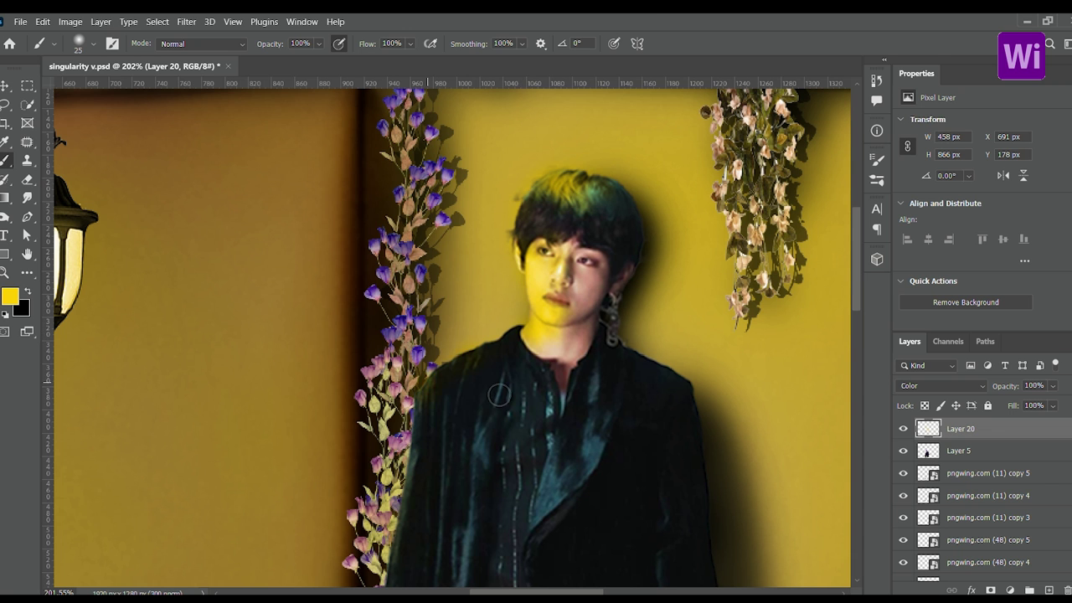
{"action": "scroll", "coordinate": [499, 395], "scroll_direction": "down", "scroll_amount": 5}
{"action": "key", "text": "e"}
{"action": "scroll", "coordinate": [634, 371], "scroll_direction": "up", "scroll_amount": 4}
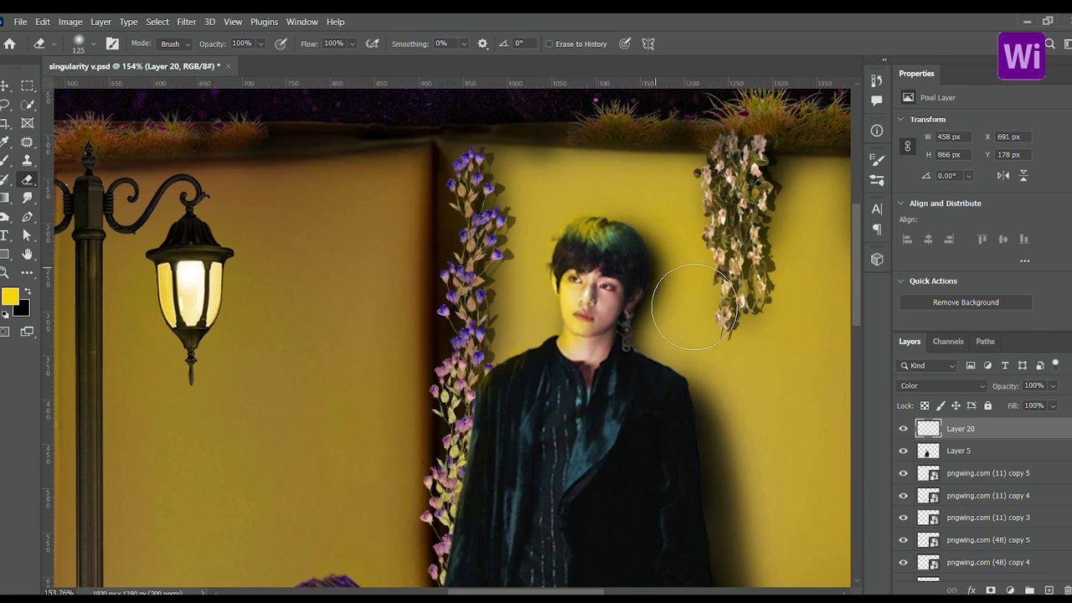
{"action": "scroll", "coordinate": [694, 307], "scroll_direction": "down", "scroll_amount": 3}
{"action": "scroll", "coordinate": [498, 203], "scroll_direction": "up", "scroll_amount": 3}
Extend the yellow tint over the hand and coat edges, erasing stray colour
{"action": "key", "text": "b"}
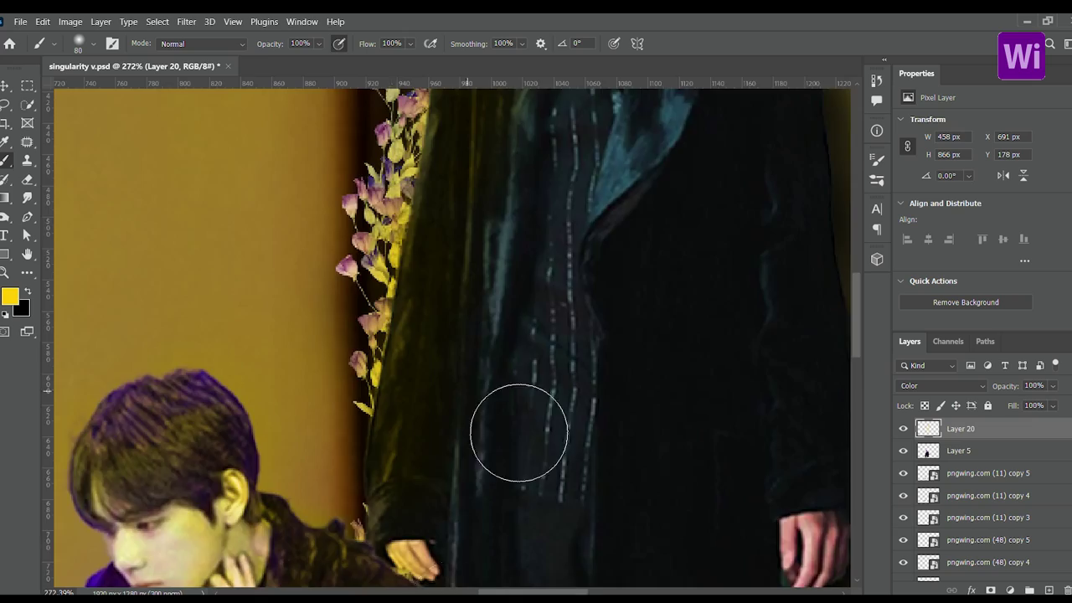
{"action": "scroll", "coordinate": [518, 433], "scroll_direction": "down", "scroll_amount": 2}
{"action": "scroll", "coordinate": [512, 404], "scroll_direction": "down", "scroll_amount": 4}
{"action": "scroll", "coordinate": [536, 394], "scroll_direction": "up", "scroll_amount": 3}
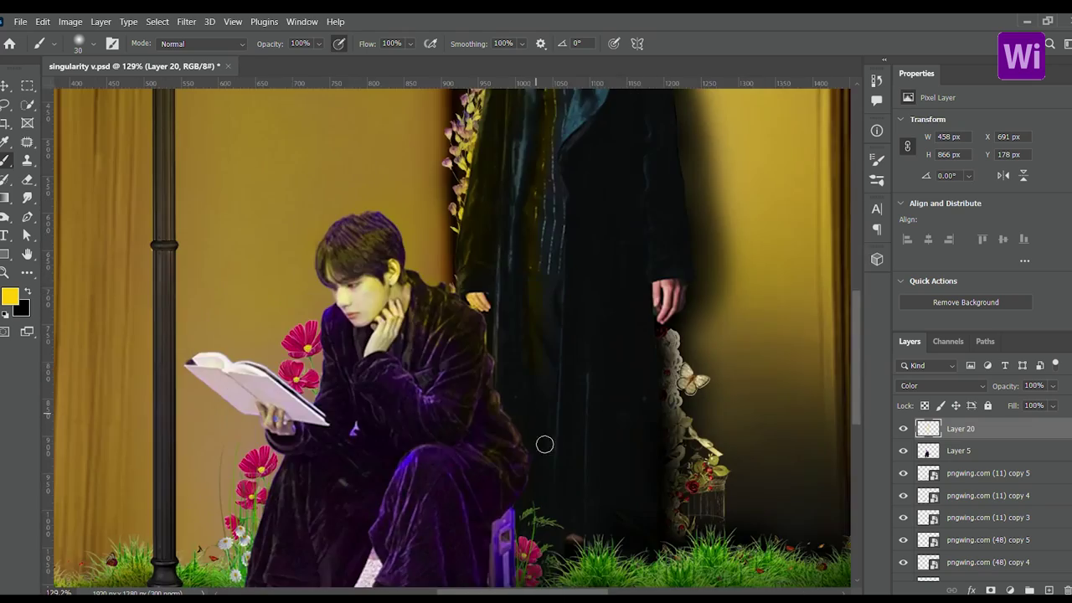
{"action": "scroll", "coordinate": [536, 394], "scroll_direction": "up", "scroll_amount": 2}
{"action": "scroll", "coordinate": [607, 370], "scroll_direction": "down", "scroll_amount": 3}
{"action": "scroll", "coordinate": [423, 312], "scroll_direction": "up", "scroll_amount": 4}
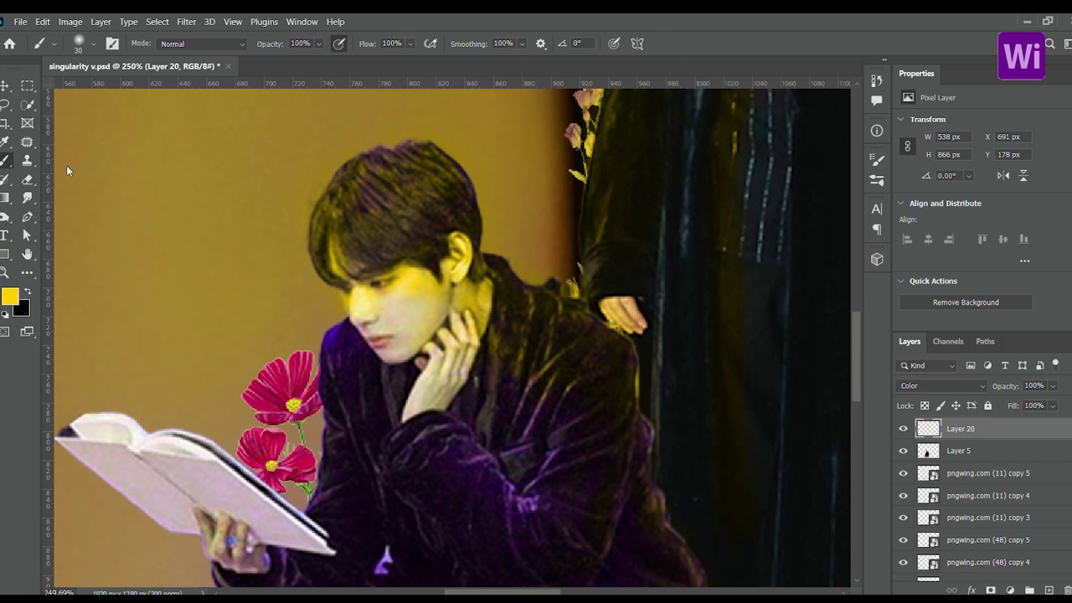
{"action": "key", "text": "e"}
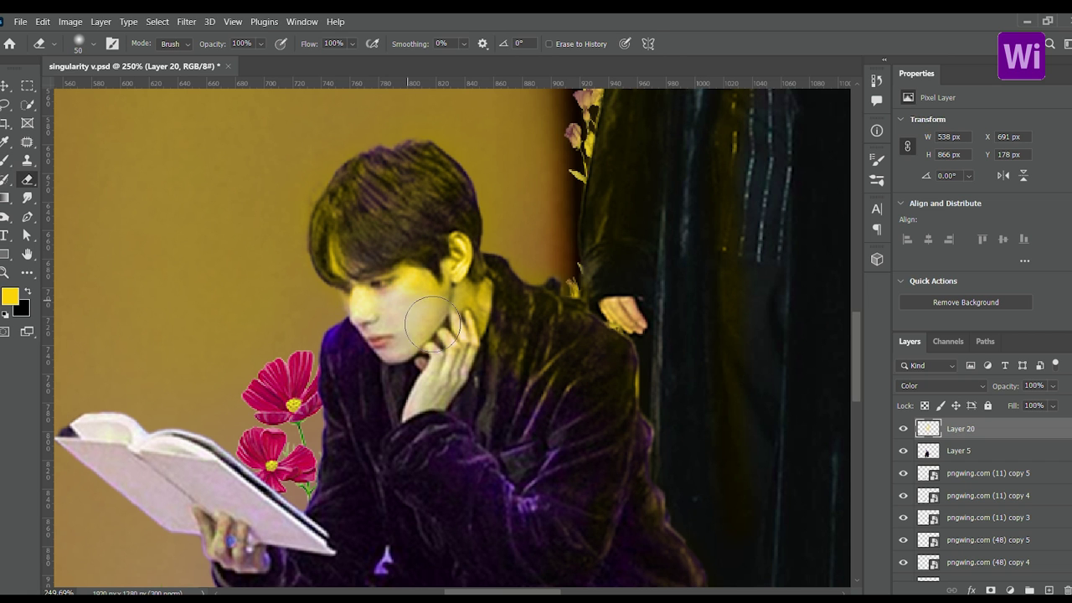
{"action": "key", "text": "b"}
{"action": "scroll", "coordinate": [446, 268], "scroll_direction": "up", "scroll_amount": 1}
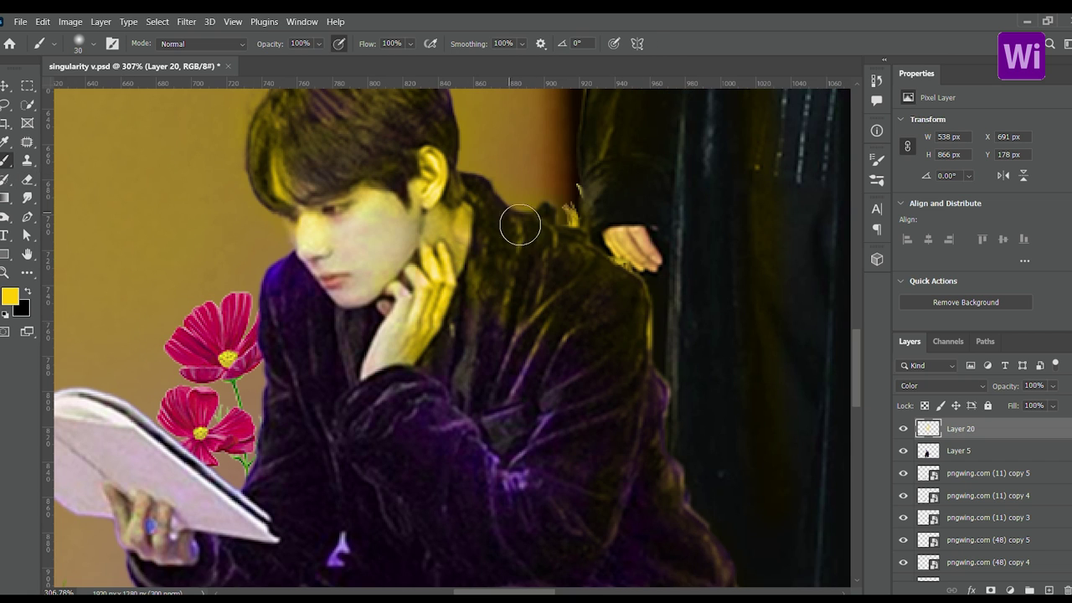
{"action": "scroll", "coordinate": [526, 376], "scroll_direction": "right", "scroll_amount": 3}
{"action": "scroll", "coordinate": [553, 290], "scroll_direction": "down", "scroll_amount": 3}
{"action": "scroll", "coordinate": [553, 290], "scroll_direction": "down", "scroll_amount": 2}
{"action": "scroll", "coordinate": [490, 326], "scroll_direction": "up", "scroll_amount": 2}
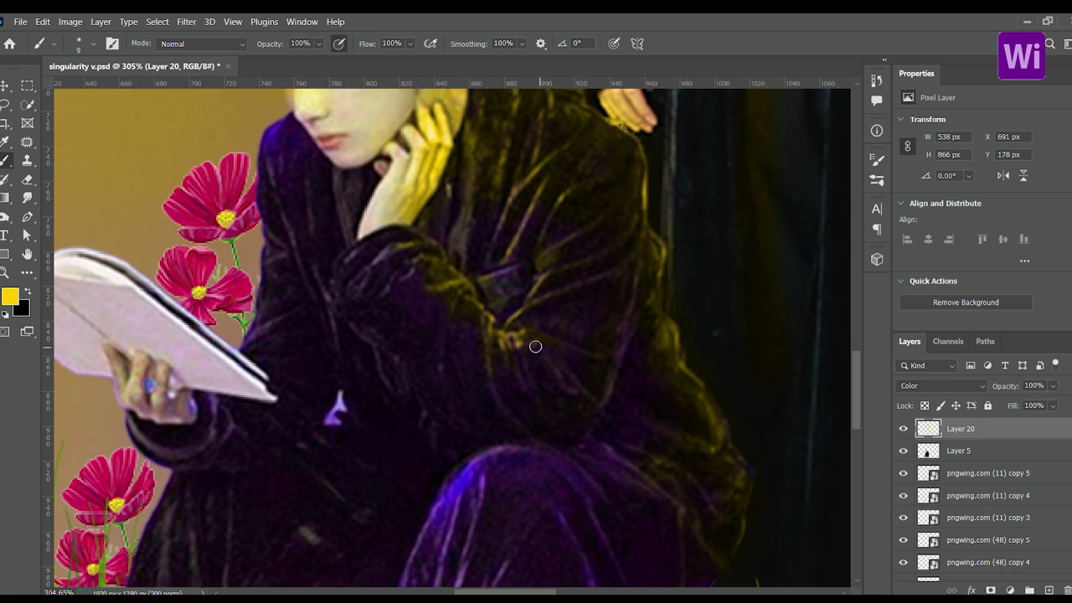
Wash the seated figure's open book bright yellow on Layer 20, then fit the image to the window
{"action": "scroll", "coordinate": [507, 281], "scroll_direction": "down", "scroll_amount": 5}
{"action": "scroll", "coordinate": [475, 346], "scroll_direction": "up", "scroll_amount": 4}
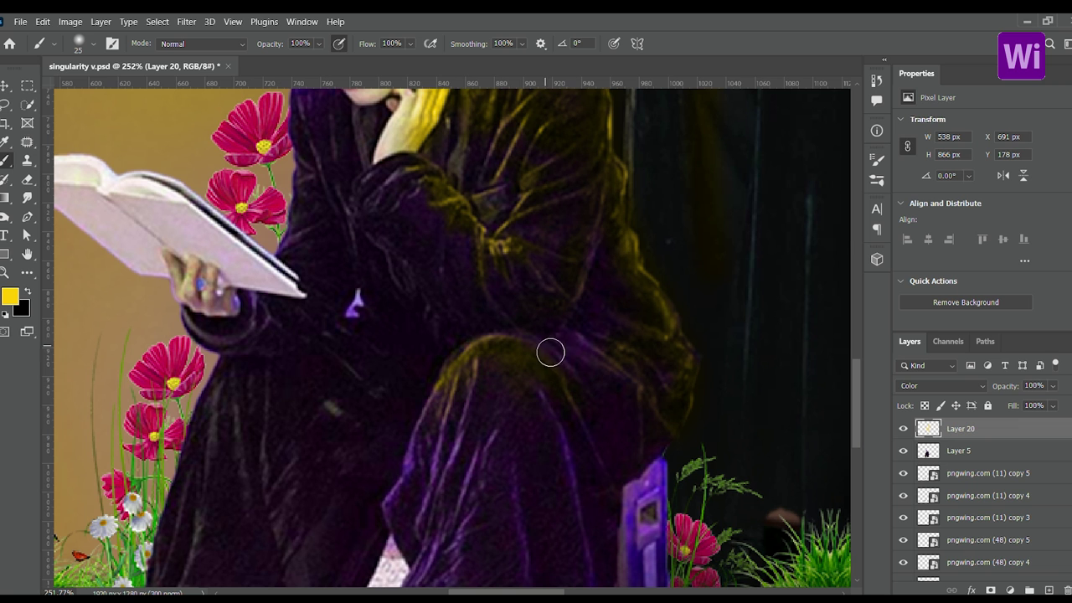
{"action": "scroll", "coordinate": [630, 435], "scroll_direction": "down", "scroll_amount": 3}
{"action": "scroll", "coordinate": [531, 232], "scroll_direction": "up", "scroll_amount": 4}
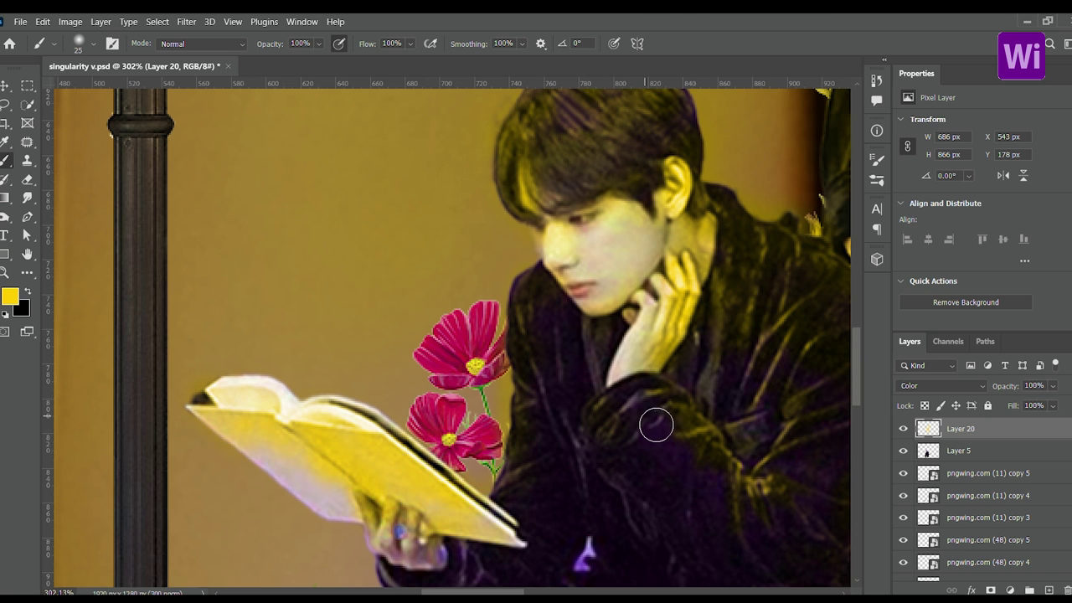
{"action": "key", "text": "ctrl+0"}
{"action": "scroll", "coordinate": [512, 457], "scroll_direction": "up", "scroll_amount": 3}
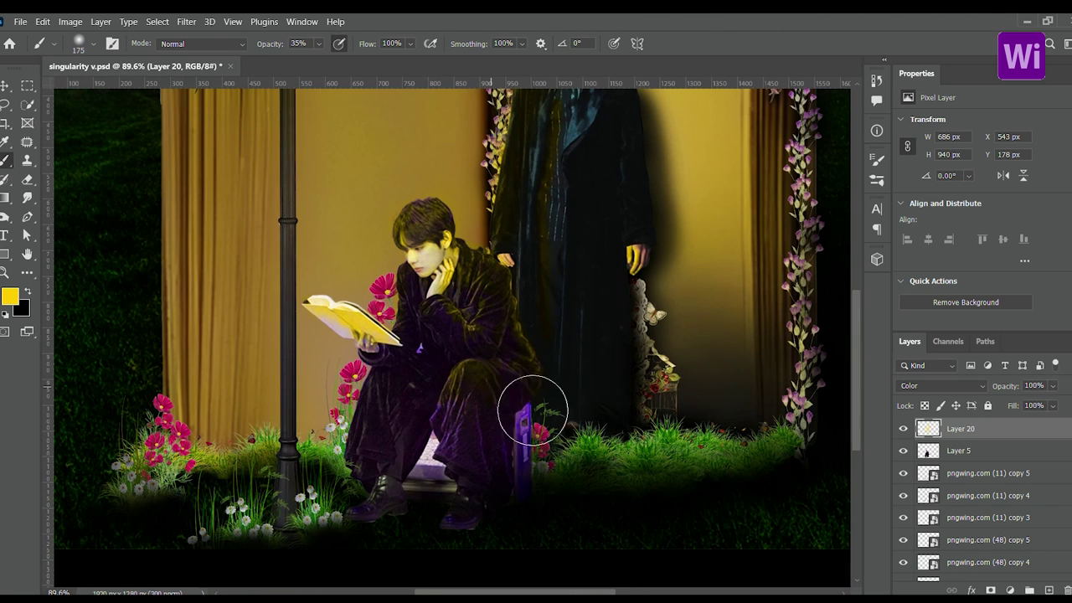
{"action": "scroll", "coordinate": [555, 520], "scroll_direction": "down", "scroll_amount": 1}
{"action": "scroll", "coordinate": [575, 430], "scroll_direction": "down", "scroll_amount": 2}
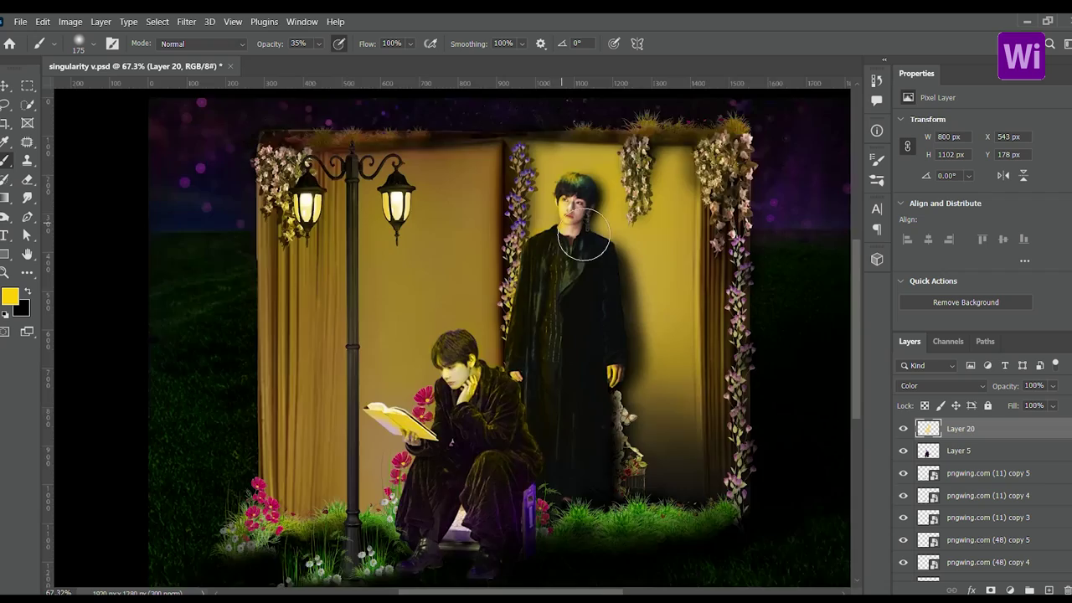
{"action": "scroll", "coordinate": [586, 486], "scroll_direction": "up", "scroll_amount": 1}
Add new Layer 21 and brush soft yellow glow at 35% opacity
{"action": "key", "text": "ctrl+shift+alt+n"}
{"action": "scroll", "coordinate": [598, 403], "scroll_direction": "down", "scroll_amount": 2}
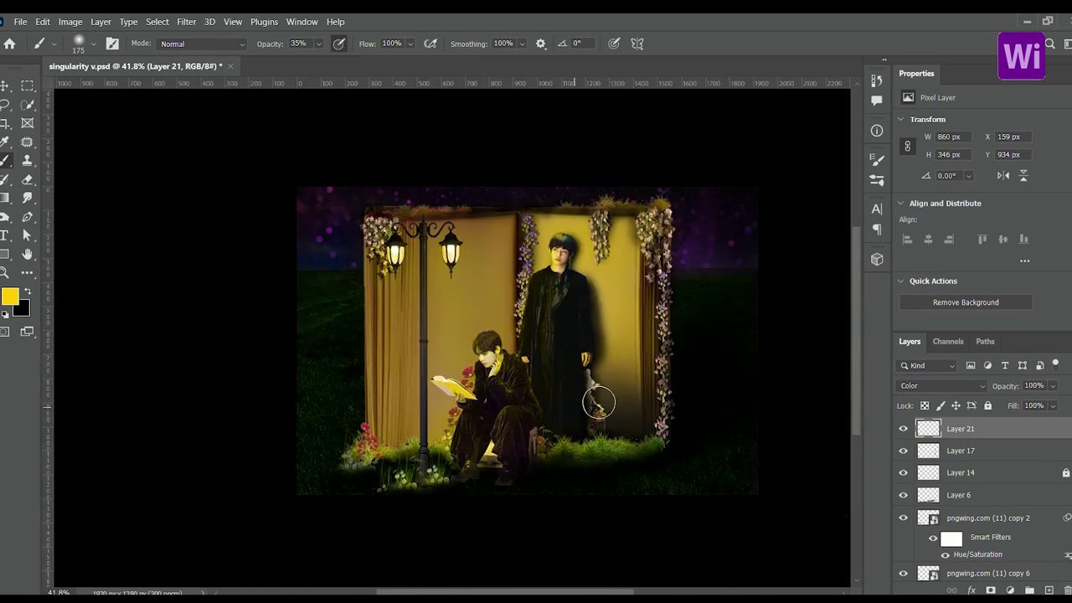
{"action": "scroll", "coordinate": [598, 403], "scroll_direction": "up", "scroll_amount": 5}
{"action": "scroll", "coordinate": [654, 444], "scroll_direction": "down", "scroll_amount": 3}
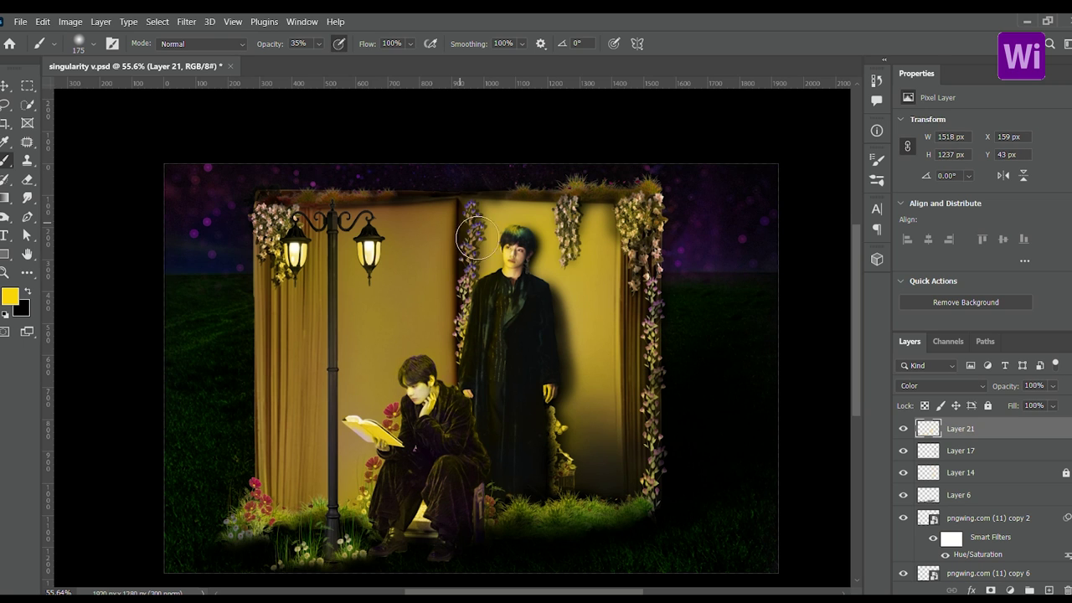
{"action": "scroll", "coordinate": [360, 470], "scroll_direction": "up", "scroll_amount": 3}
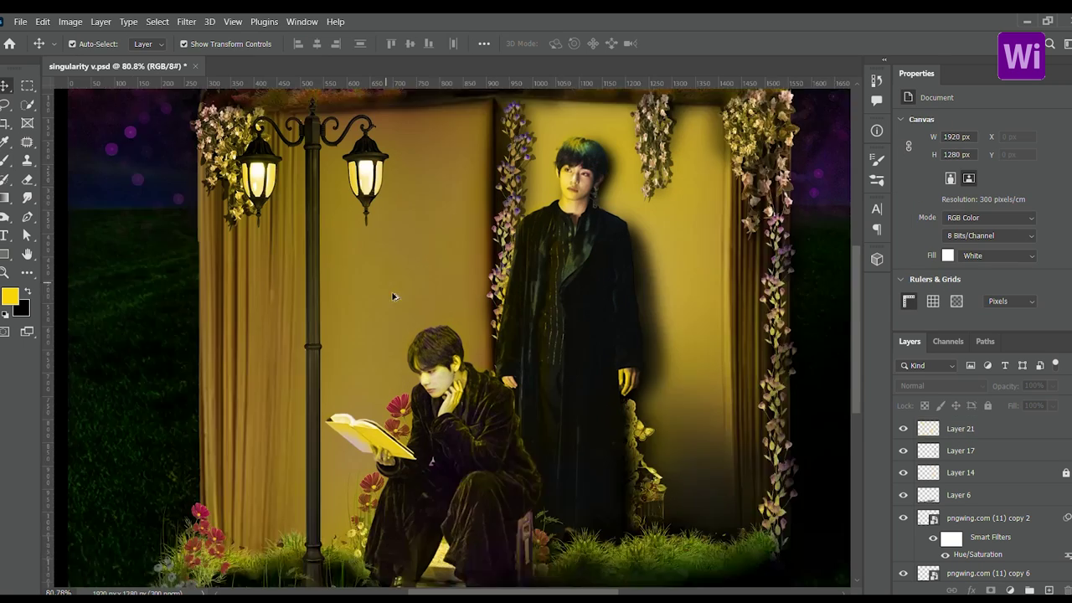
Burn the seated figure's hair darker on Layer 5 with the Midtones Burn tool
{"action": "left_click", "coordinate": [435, 344], "text": "ctrl"}
{"action": "key", "text": "o"}
{"action": "scroll", "coordinate": [493, 339], "scroll_direction": "up", "scroll_amount": 2}
{"action": "left_click_drag", "start_coordinate": [492, 339], "coordinate": [420, 385]}
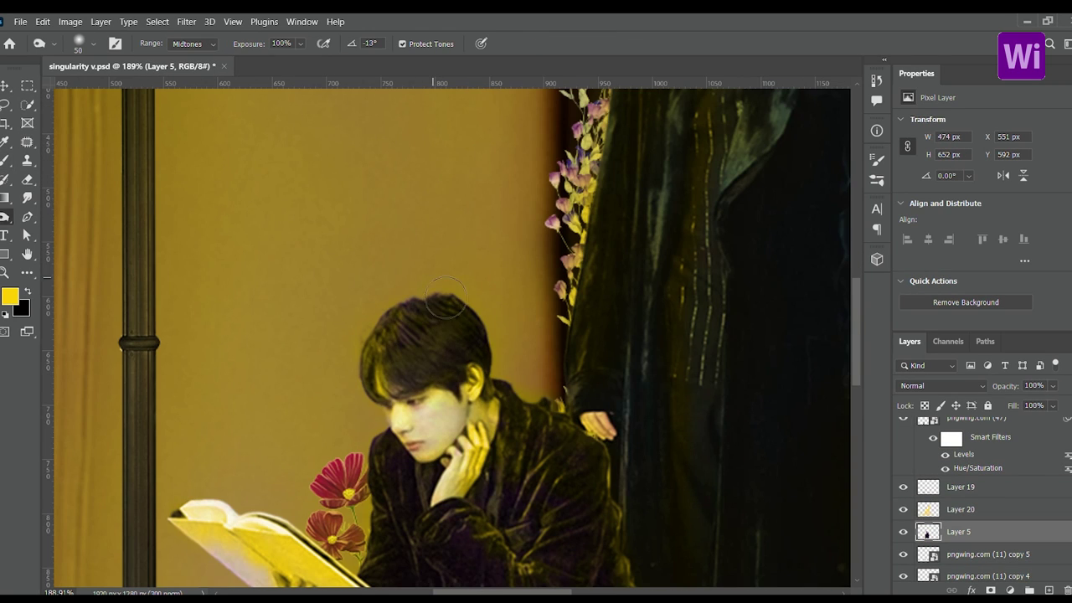
{"action": "scroll", "coordinate": [555, 376], "scroll_direction": "down", "scroll_amount": 2}
{"action": "scroll", "coordinate": [642, 407], "scroll_direction": "down", "scroll_amount": 3}
{"action": "scroll", "coordinate": [651, 514], "scroll_direction": "down", "scroll_amount": 2}
{"action": "scroll", "coordinate": [652, 514], "scroll_direction": "down", "scroll_amount": 2}
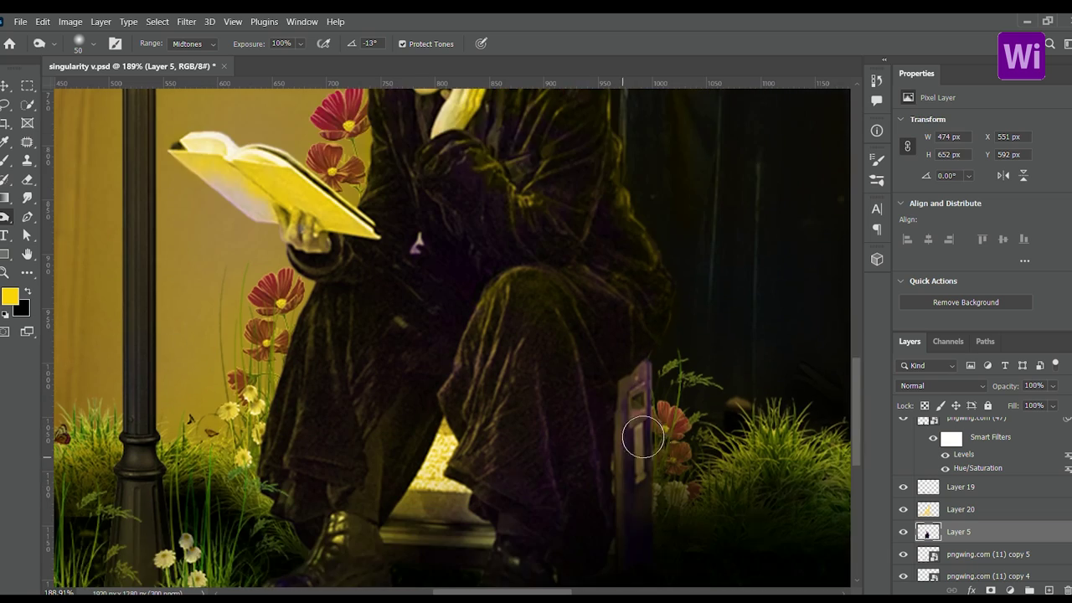
{"action": "scroll", "coordinate": [639, 500], "scroll_direction": "down", "scroll_amount": 2}
{"action": "scroll", "coordinate": [530, 359], "scroll_direction": "down", "scroll_amount": 5}
{"action": "scroll", "coordinate": [536, 276], "scroll_direction": "up", "scroll_amount": 1}
{"action": "scroll", "coordinate": [536, 277], "scroll_direction": "up", "scroll_amount": 2}
{"action": "scroll", "coordinate": [321, 442], "scroll_direction": "up", "scroll_amount": 3}
Darken the outer hair edges and the glow beside the trouser leg with a larger brush
{"action": "left_click_drag", "start_coordinate": [322, 441], "coordinate": [301, 352]}
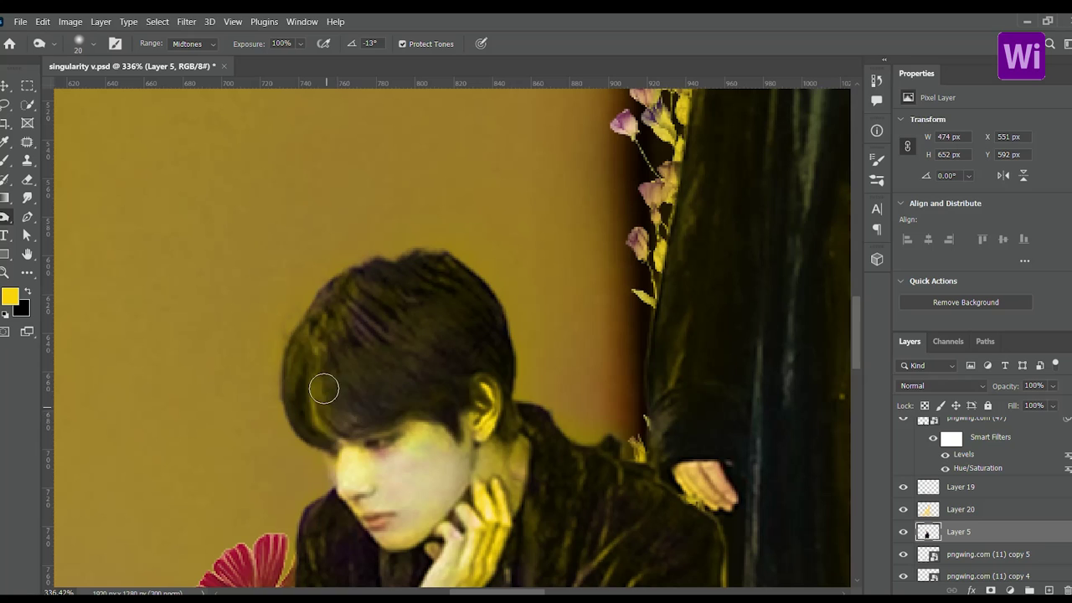
{"action": "key", "text": "bracketright"}
{"action": "key", "text": "bracketright"}
{"action": "scroll", "coordinate": [486, 376], "scroll_direction": "down", "scroll_amount": 5}
{"action": "scroll", "coordinate": [525, 436], "scroll_direction": "up", "scroll_amount": 5}
{"action": "key", "text": "bracketright"}
{"action": "key", "text": "bracketright"}
{"action": "key", "text": "bracketright"}
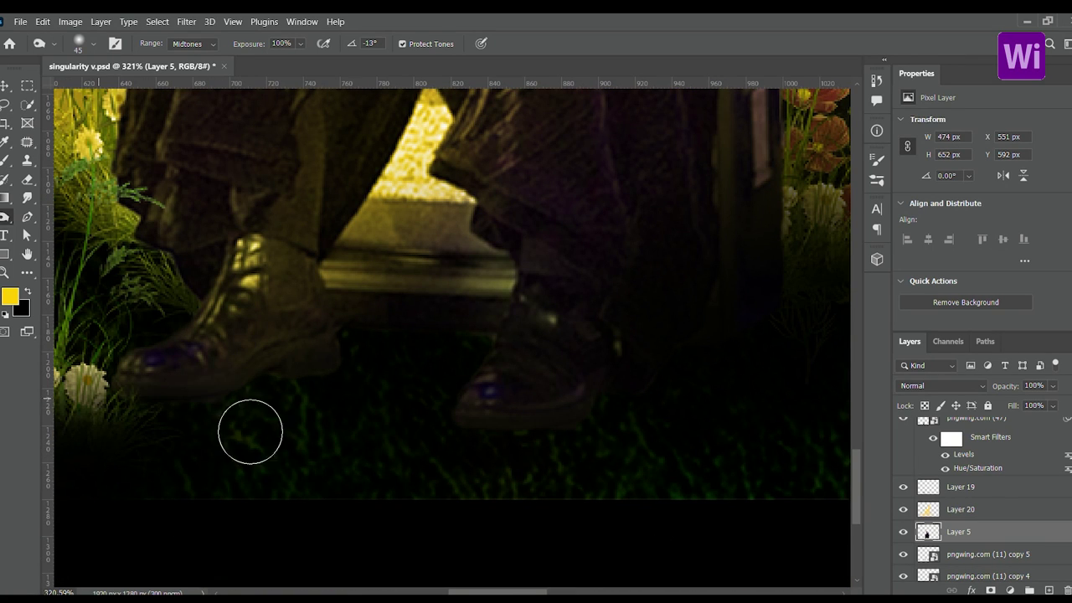
{"action": "scroll", "coordinate": [371, 324], "scroll_direction": "up", "scroll_amount": 2}
{"action": "mouse_move", "coordinate": [371, 324]}
{"action": "left_mouse_down"}
{"action": "mouse_move", "coordinate": [486, 203]}
{"action": "mouse_move", "coordinate": [376, 395]}
{"action": "mouse_move", "coordinate": [477, 212]}
{"action": "left_mouse_up"}
{"action": "scroll", "coordinate": [358, 502], "scroll_direction": "down", "scroll_amount": 3}
{"action": "scroll", "coordinate": [526, 411], "scroll_direction": "right", "scroll_amount": 2}
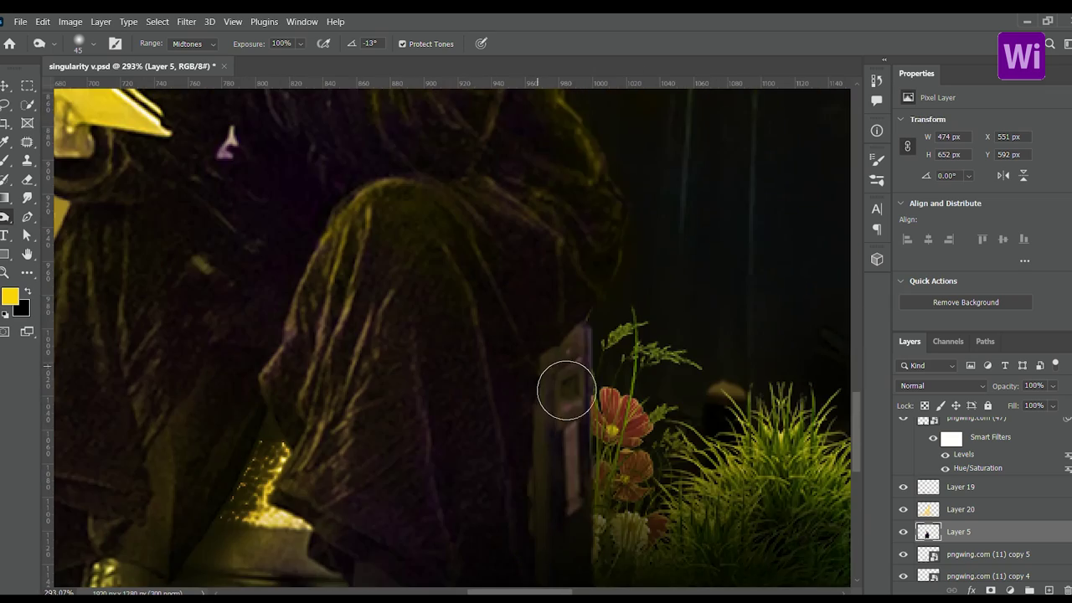
{"action": "scroll", "coordinate": [559, 510], "scroll_direction": "down", "scroll_amount": 3}
{"action": "scroll", "coordinate": [530, 402], "scroll_direction": "down", "scroll_amount": 5}
{"action": "scroll", "coordinate": [529, 402], "scroll_direction": "down", "scroll_amount": 1}
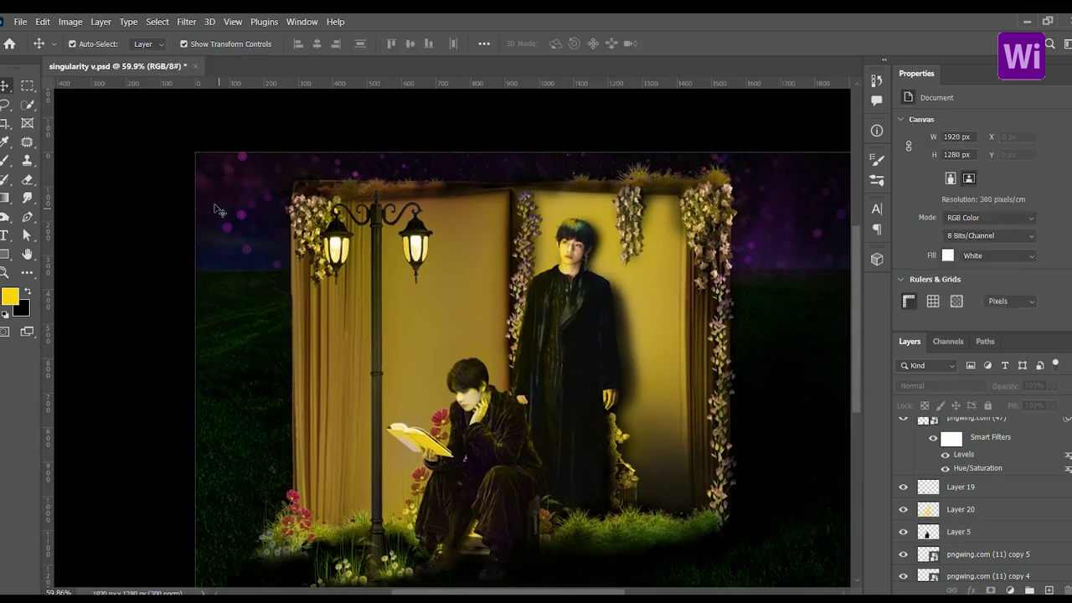
Shift the sky wallpaper layer's hue from purple to dark green-blue
{"action": "left_click", "coordinate": [1016, 569]}
{"action": "key", "text": "i"}
{"action": "key", "text": "ctrl+z"}
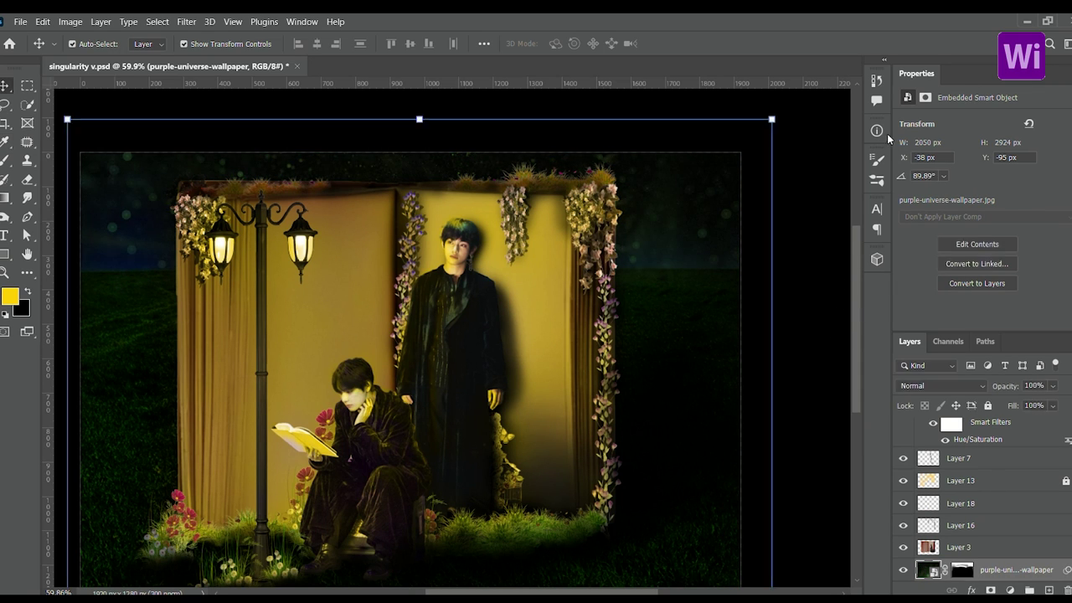
{"action": "key", "text": "v"}
{"action": "scroll", "coordinate": [589, 265], "scroll_direction": "down", "scroll_amount": 2}
Paint black along the image's bottom edges on new Layer 22
{"action": "key", "text": "ctrl+shift+alt+n"}
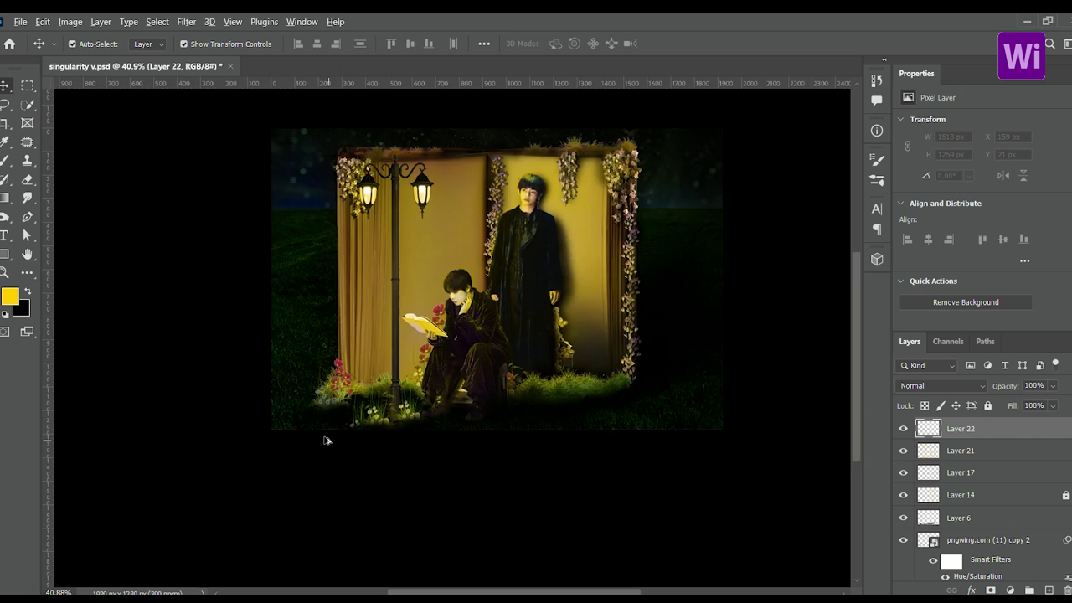
{"action": "scroll", "coordinate": [380, 452], "scroll_direction": "up", "scroll_amount": 3}
{"action": "key", "text": "b"}
{"action": "key", "text": "x"}
{"action": "left_click_drag", "start_coordinate": [264, 473], "coordinate": [359, 455]}
{"action": "key", "text": "bracketright"}
{"action": "key", "text": "bracketright"}
{"action": "key", "text": "bracketright"}
{"action": "scroll", "coordinate": [634, 495], "scroll_direction": "down", "scroll_amount": 3}
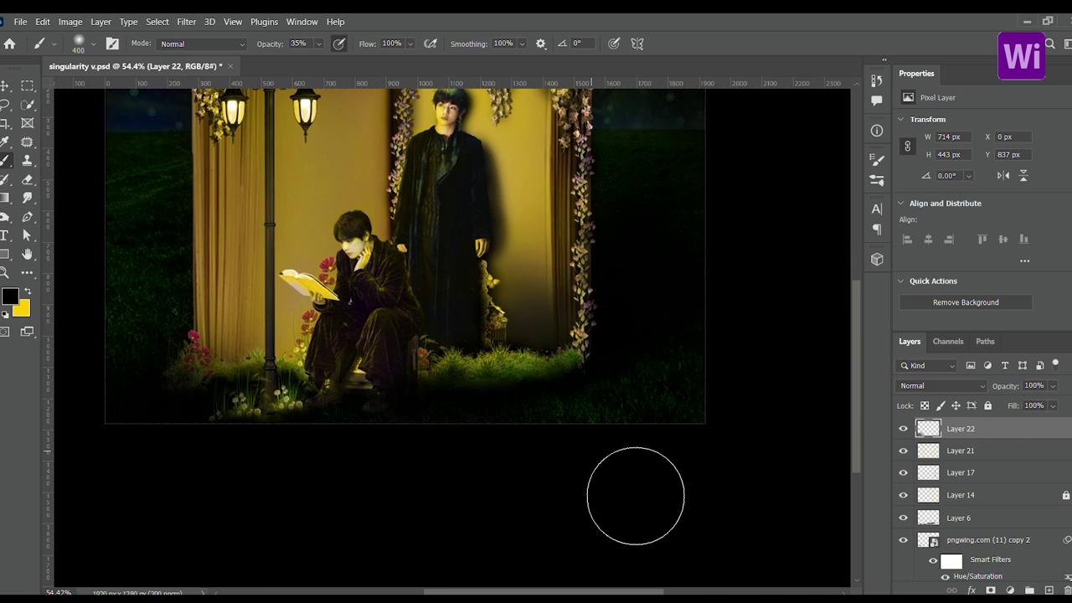
{"action": "key", "text": "bracketleft"}
{"action": "key", "text": "bracketleft"}
{"action": "key", "text": "bracketleft"}
{"action": "scroll", "coordinate": [564, 438], "scroll_direction": "up", "scroll_amount": 3}
{"action": "left_click_drag", "start_coordinate": [785, 411], "coordinate": [595, 398]}
{"action": "scroll", "coordinate": [425, 436], "scroll_direction": "down", "scroll_amount": 3}
Add a Color-blend Layer 23 above the pxfuel (6) layer
{"action": "key", "text": "v"}
{"action": "scroll", "coordinate": [425, 312], "scroll_direction": "up", "scroll_amount": 5}
{"action": "left_click", "coordinate": [425, 312]}
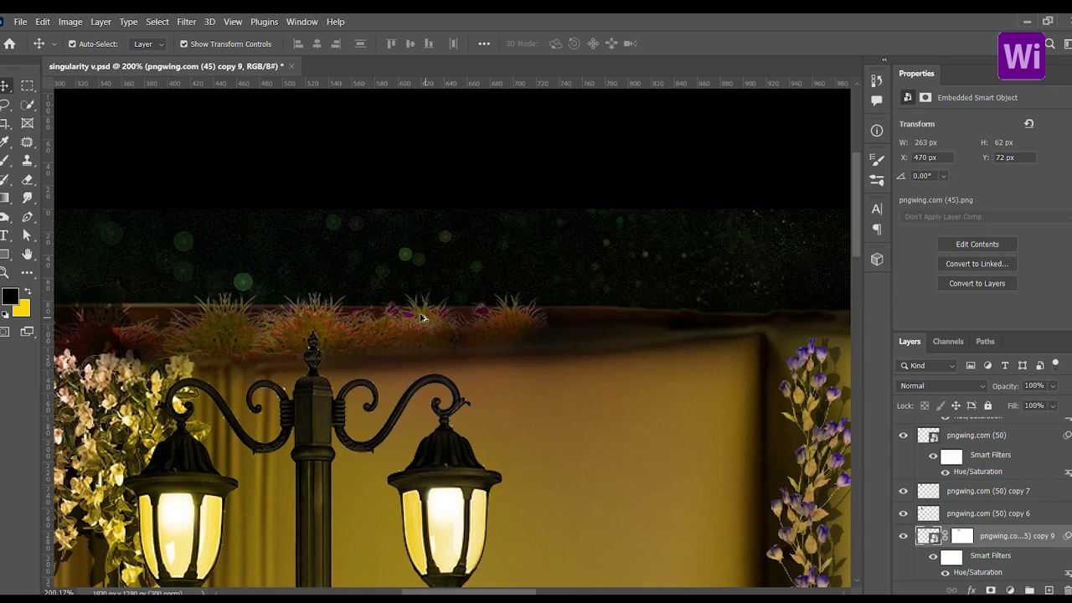
{"action": "scroll", "coordinate": [425, 312], "scroll_direction": "down", "scroll_amount": 5}
{"action": "left_click", "coordinate": [251, 377]}
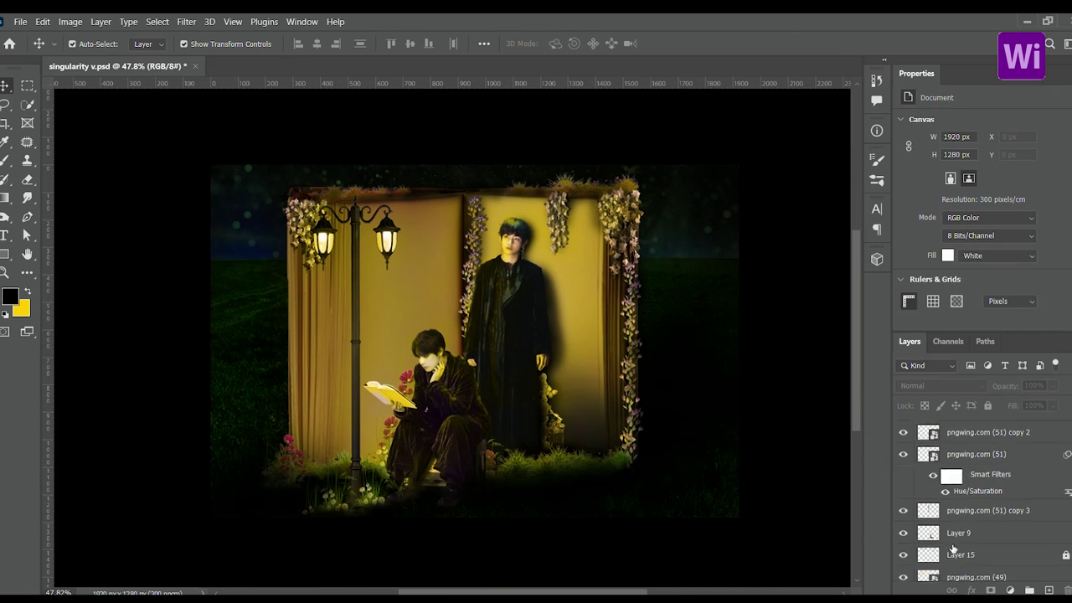
{"action": "left_click", "coordinate": [1046, 589]}
{"action": "key", "text": "shift+alt+c"}
Paint 2 px yellow rim highlights along both figures' hair on Layer 26, erasing excess
{"action": "key", "text": "b"}
{"action": "key", "text": "x"}
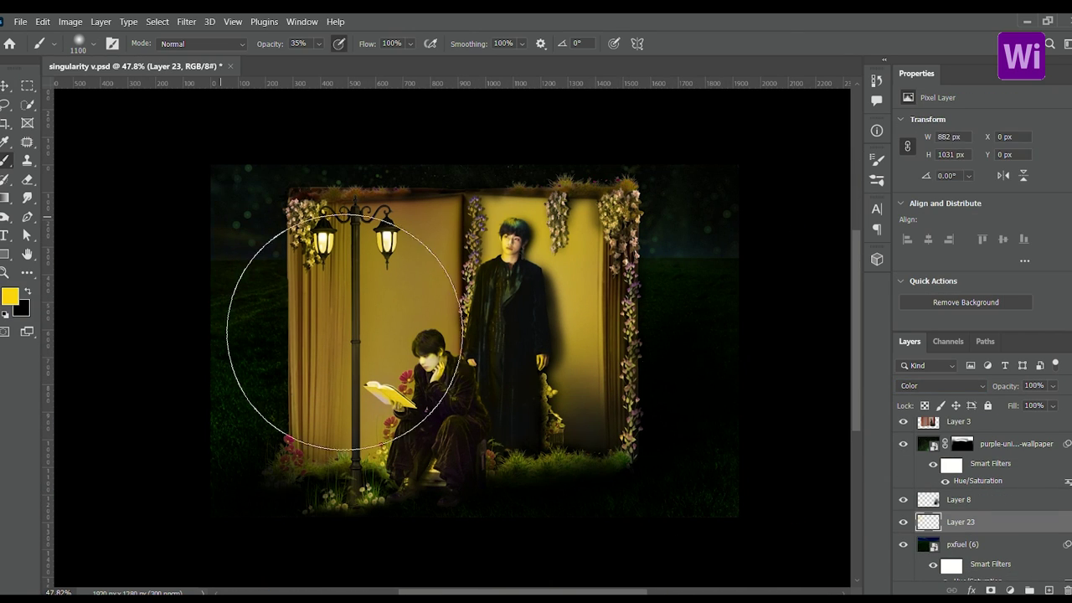
{"action": "key", "text": "v"}
{"action": "left_click", "coordinate": [321, 343]}
{"action": "scroll", "coordinate": [306, 201], "scroll_direction": "up", "scroll_amount": 5}
{"action": "key", "text": "b"}
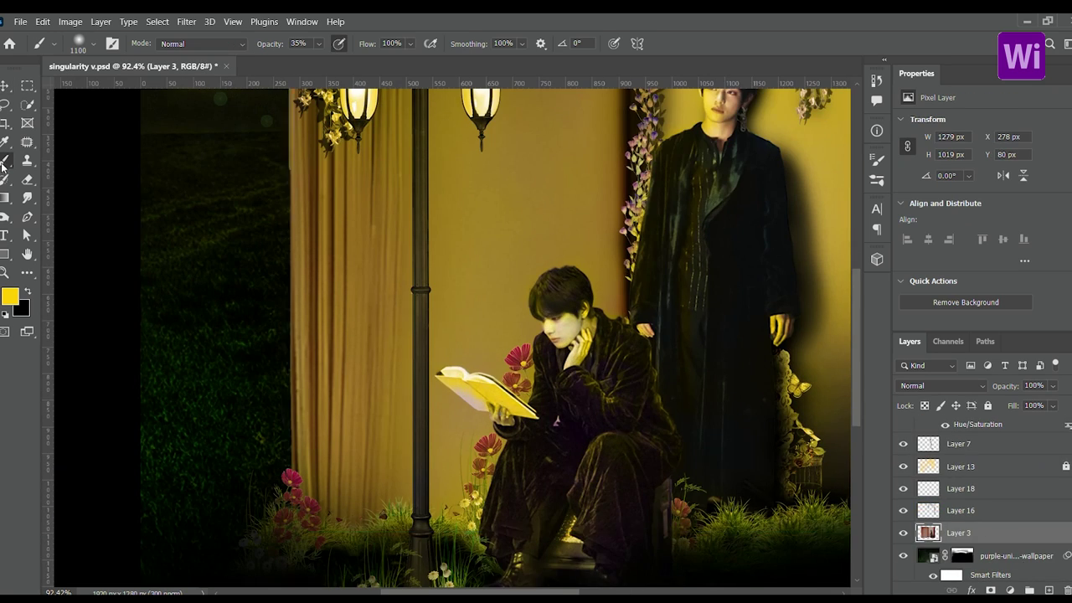
{"action": "left_click", "coordinate": [997, 481]}
{"action": "scroll", "coordinate": [452, 335], "scroll_direction": "down", "scroll_amount": 5}
{"action": "scroll", "coordinate": [476, 262], "scroll_direction": "up", "scroll_amount": 8}
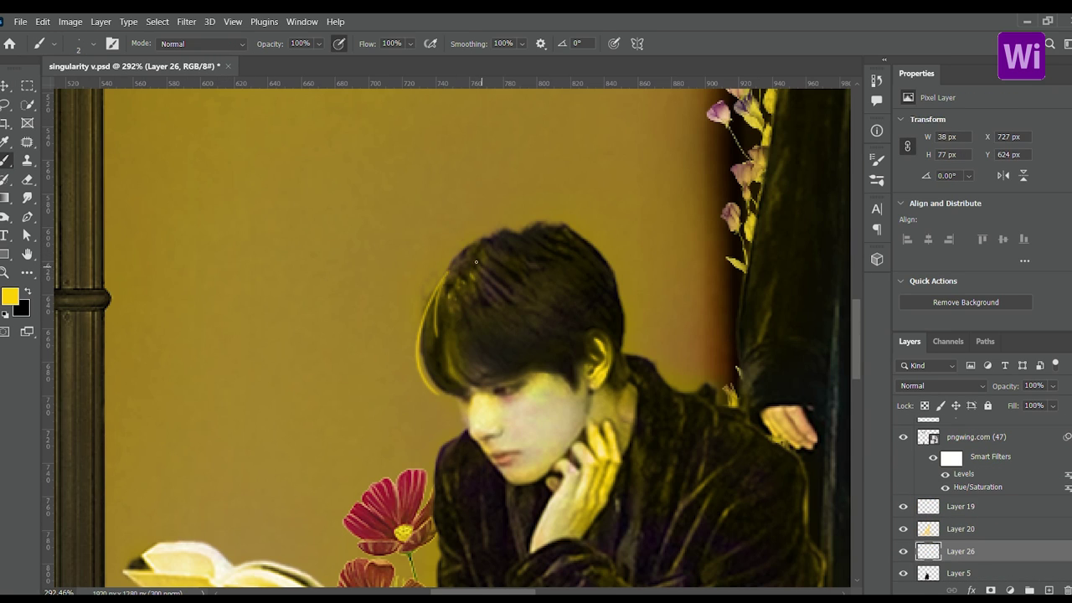
{"action": "key", "text": "e"}
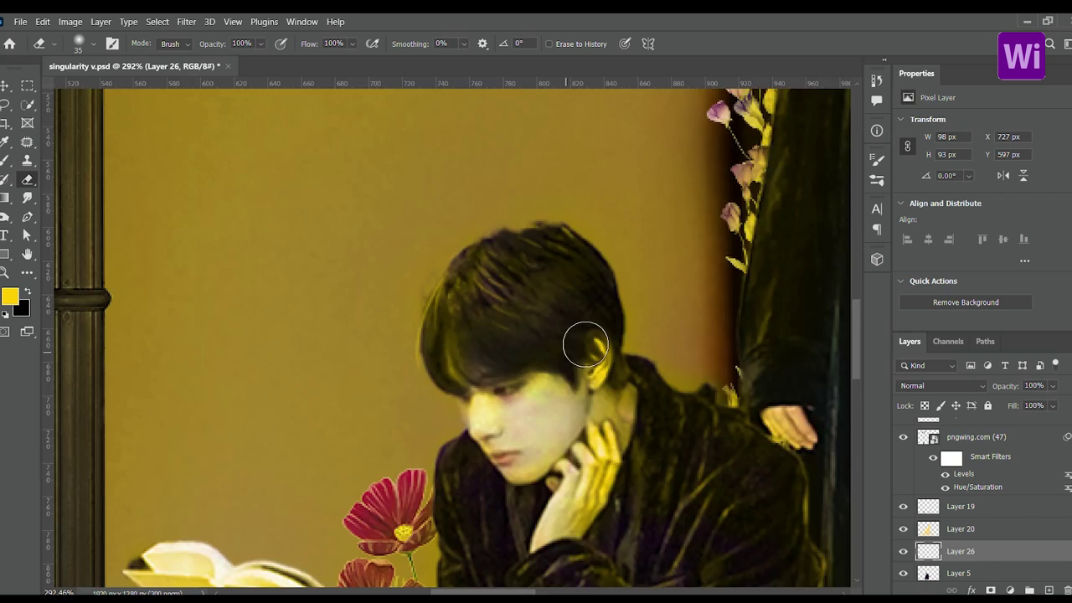
{"action": "scroll", "coordinate": [586, 344], "scroll_direction": "down", "scroll_amount": 2}
{"action": "left_click", "coordinate": [4, 161]}
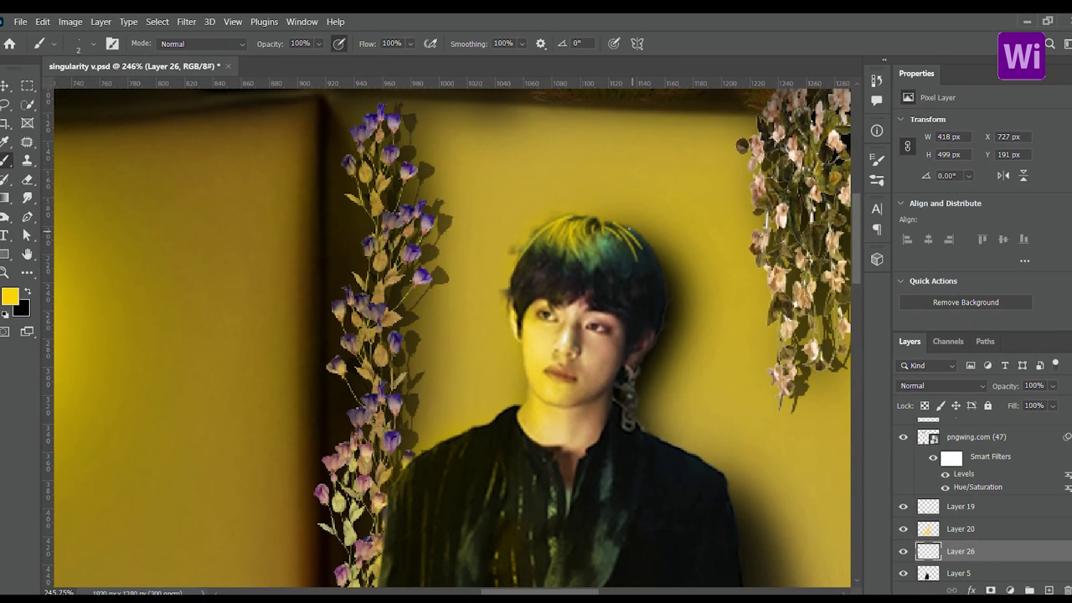